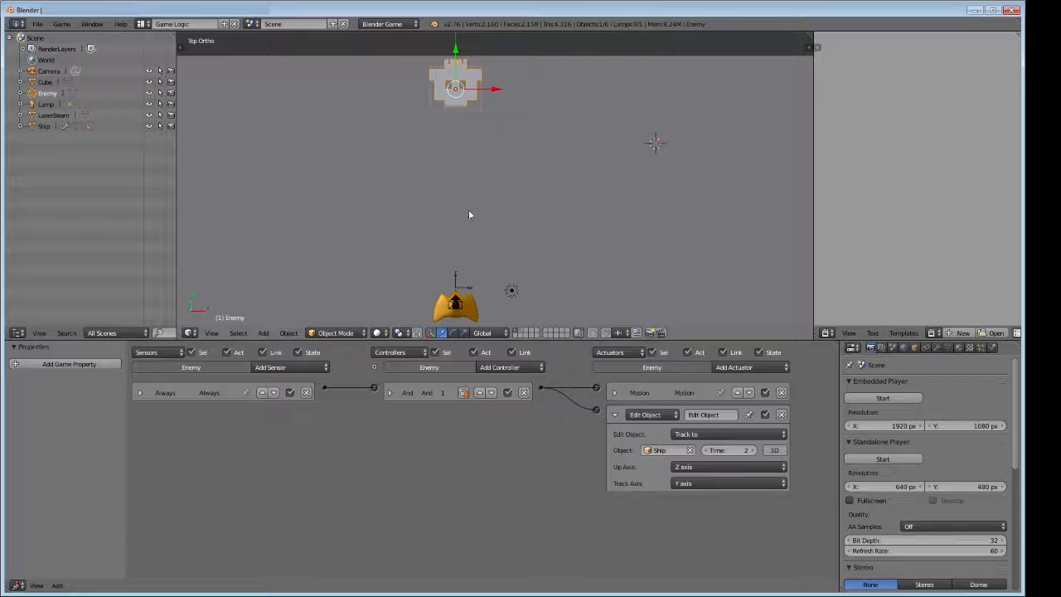
# Switch to an empty scene layer and snap the 3D cursor to the scene centre
pyautogui.press('KP_0')
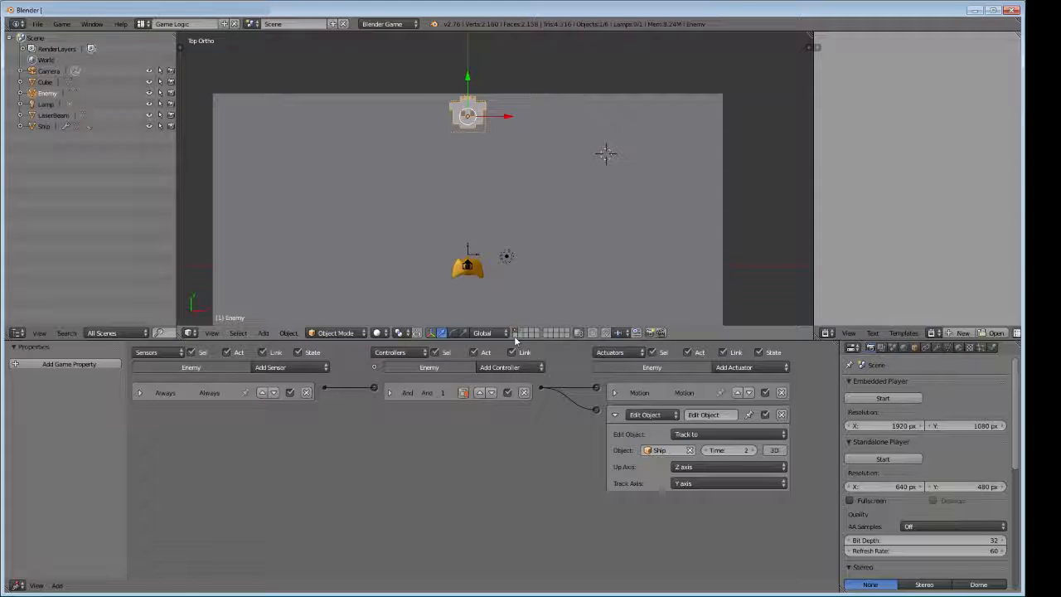
pyautogui.click(514, 334)
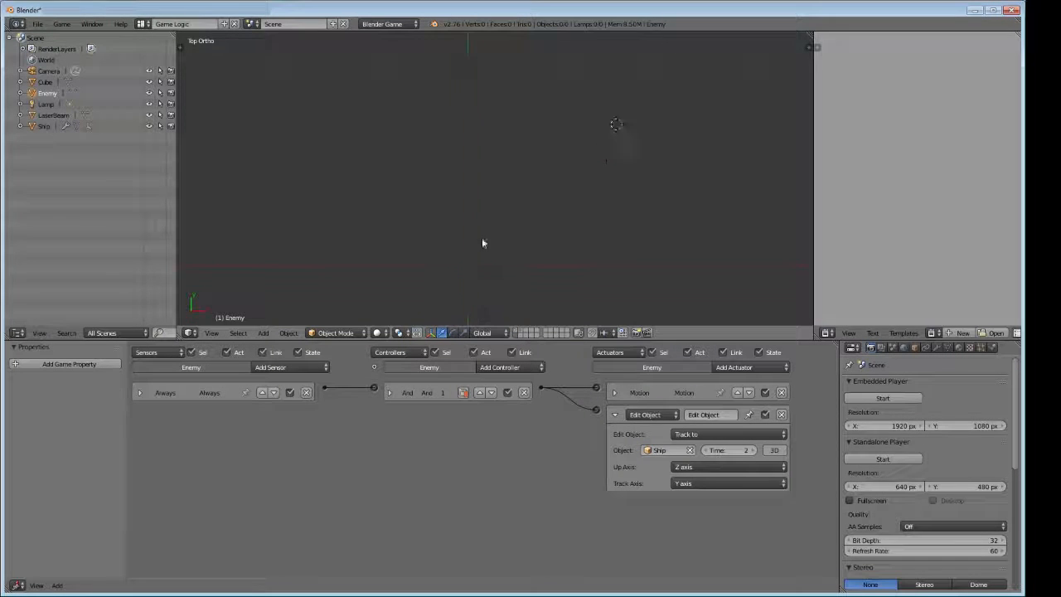
pyautogui.hotkey('shift', 's')
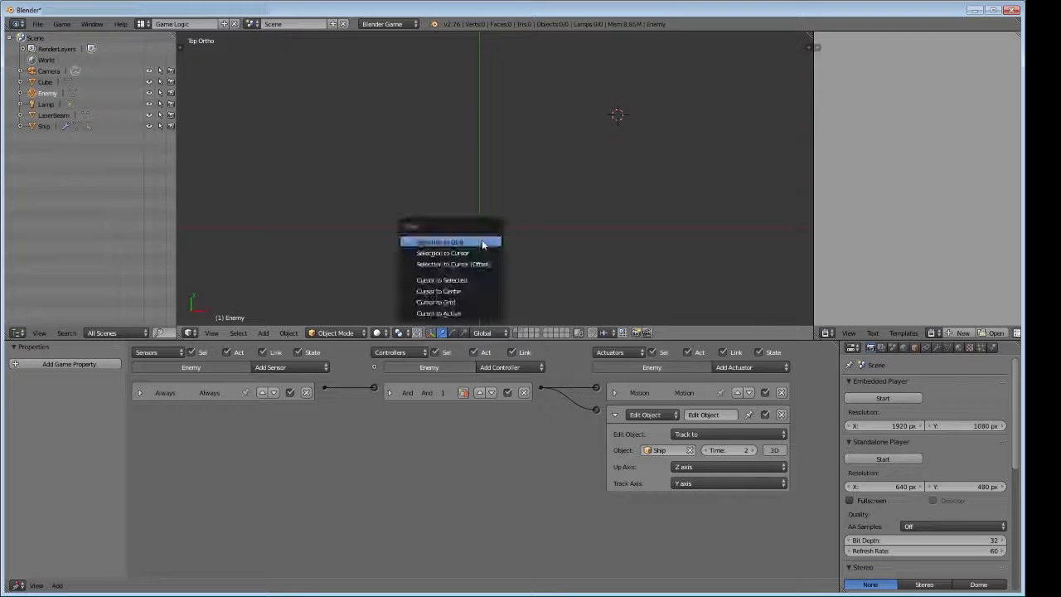
pyautogui.click(475, 292)
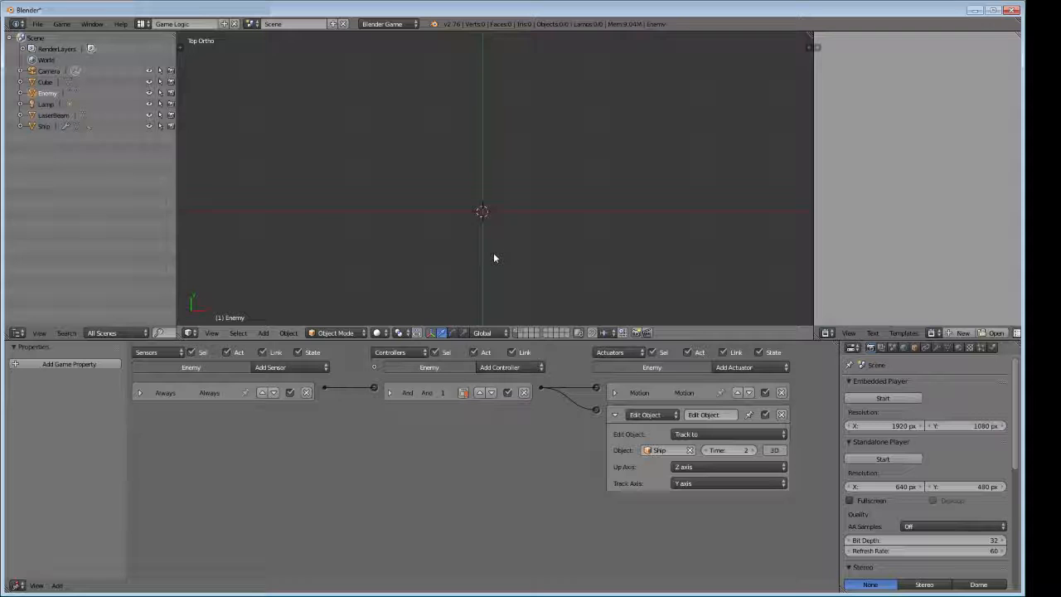
# Add a cube mesh at the 3D cursor on the empty layer
pyautogui.hotkey('shift', 'a')
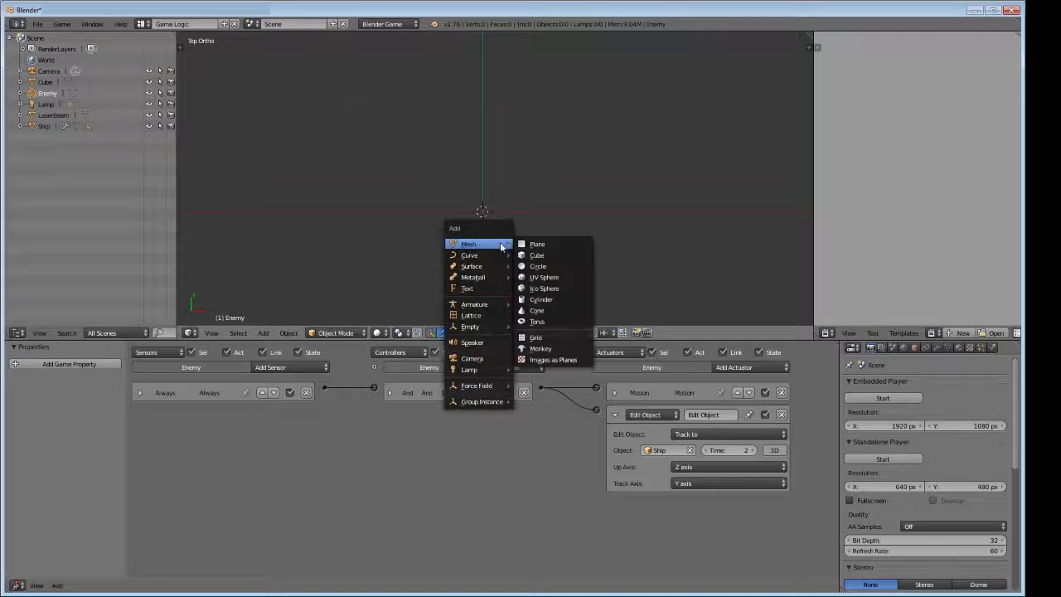
pyautogui.click(536, 255)
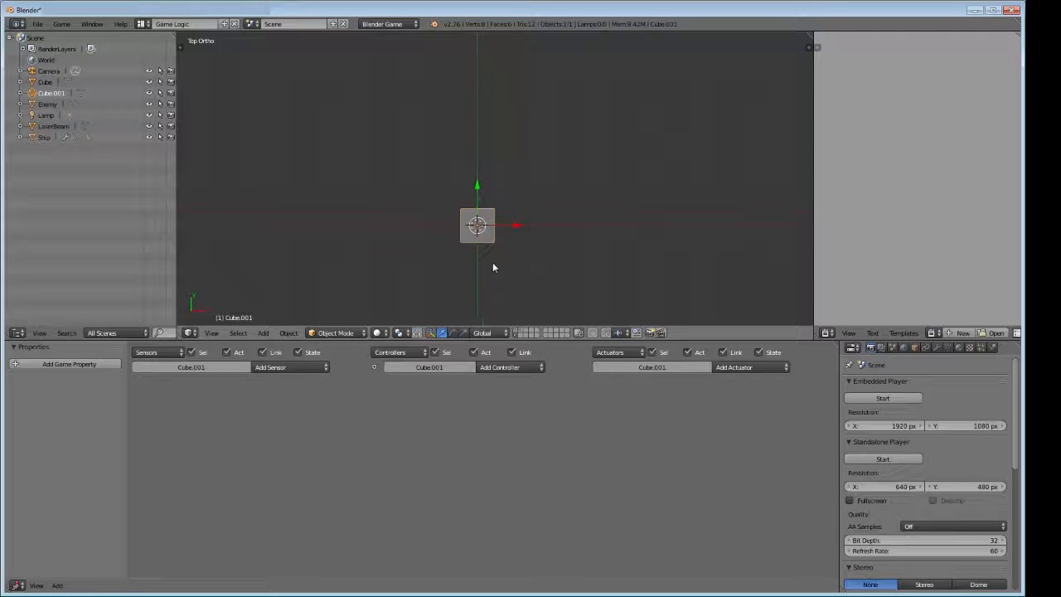
pyautogui.moveTo(493, 267); pyautogui.dragTo(456, 208, button='middle')
pyautogui.scroll(3, 464, 257)
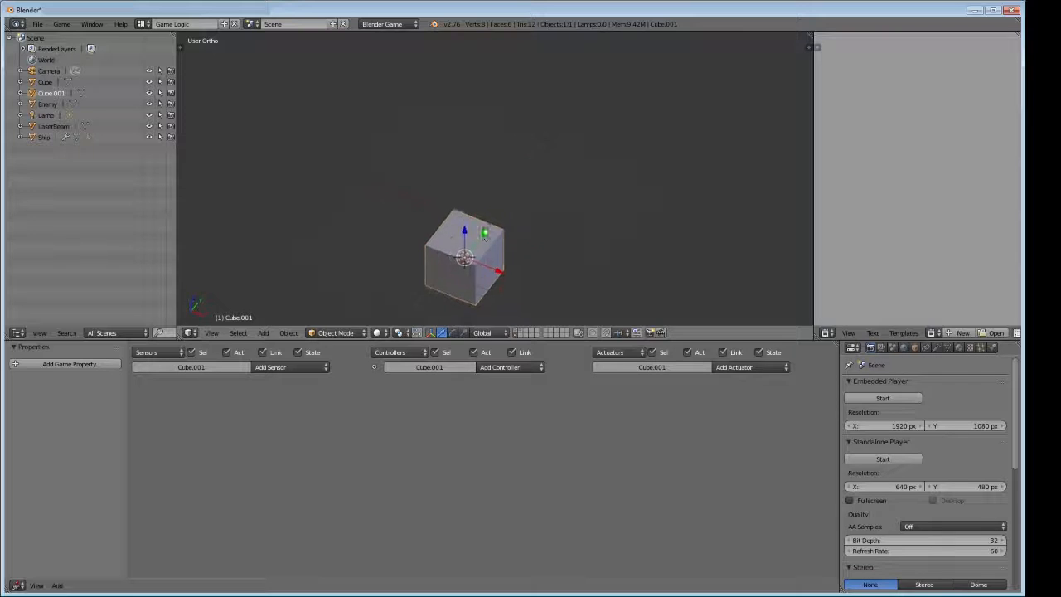
pyautogui.keyDown('shift'); pyautogui.moveTo(485, 240); pyautogui.dragTo(500, 177, button='middle'); pyautogui.keyUp('shift')
# Enter Edit Mode on the new cube, deselect all its geometry and set the mesh select mode to Face
pyautogui.press('Tab')
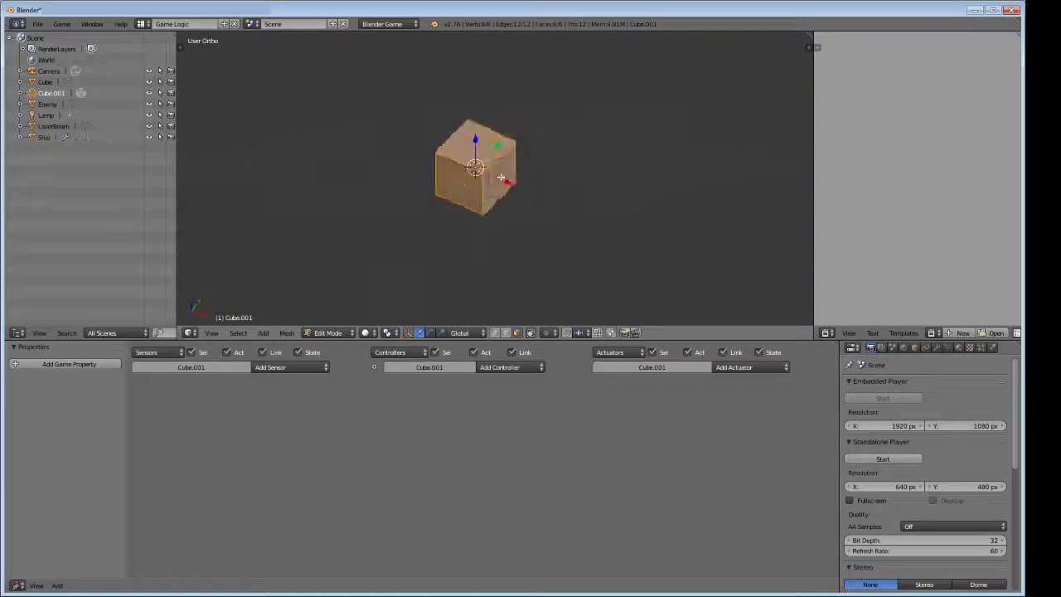
pyautogui.press('a')
pyautogui.press('a')
pyautogui.press('a')
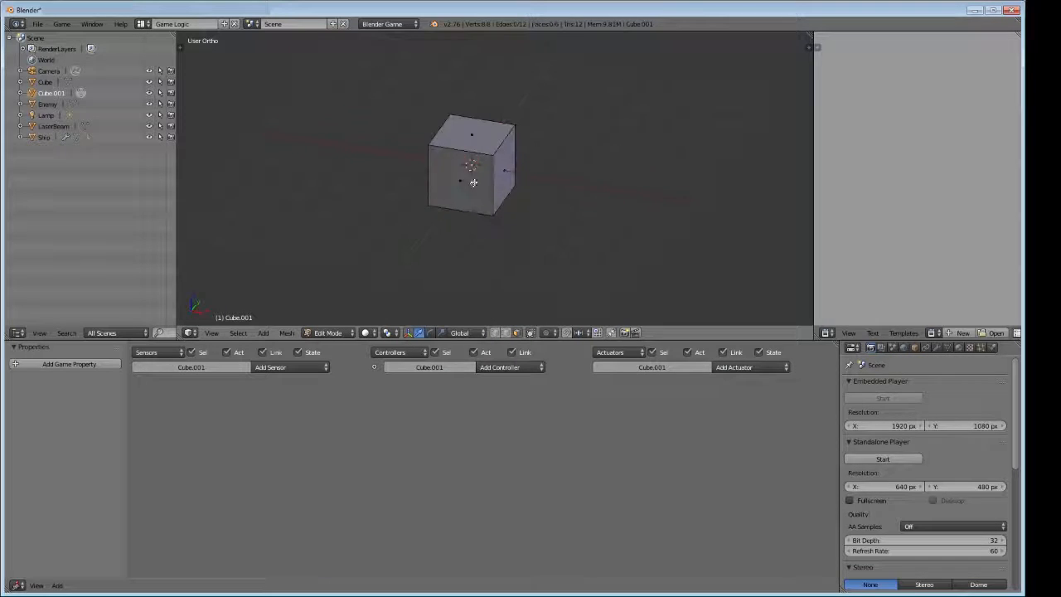
pyautogui.scroll(3, 474, 182)
pyautogui.hotkey('ctrl', 'Tab')
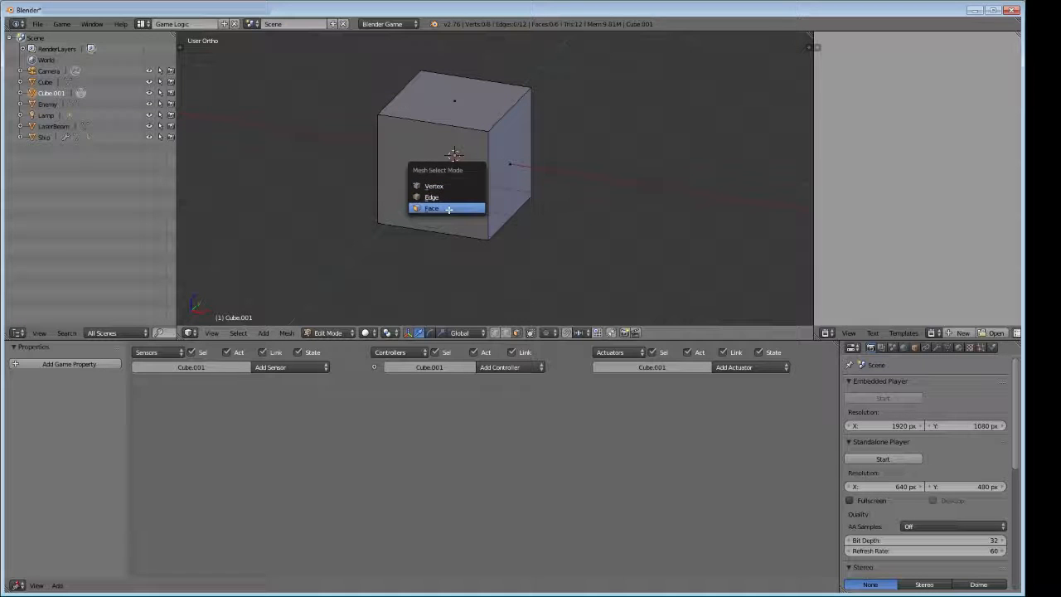
pyautogui.click(448, 209)
pyautogui.moveTo(449, 207); pyautogui.dragTo(519, 186, button='middle')
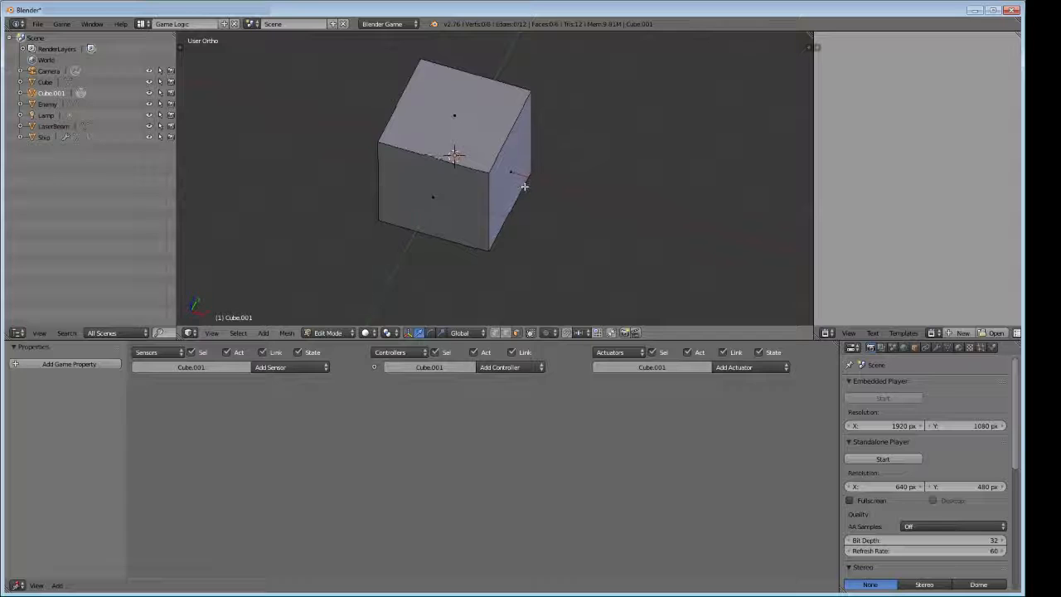
# Show the cube in top view and maximize the 3D viewport to fill the window
pyautogui.press('KP_7')
pyautogui.scroll(-4, 526, 182)
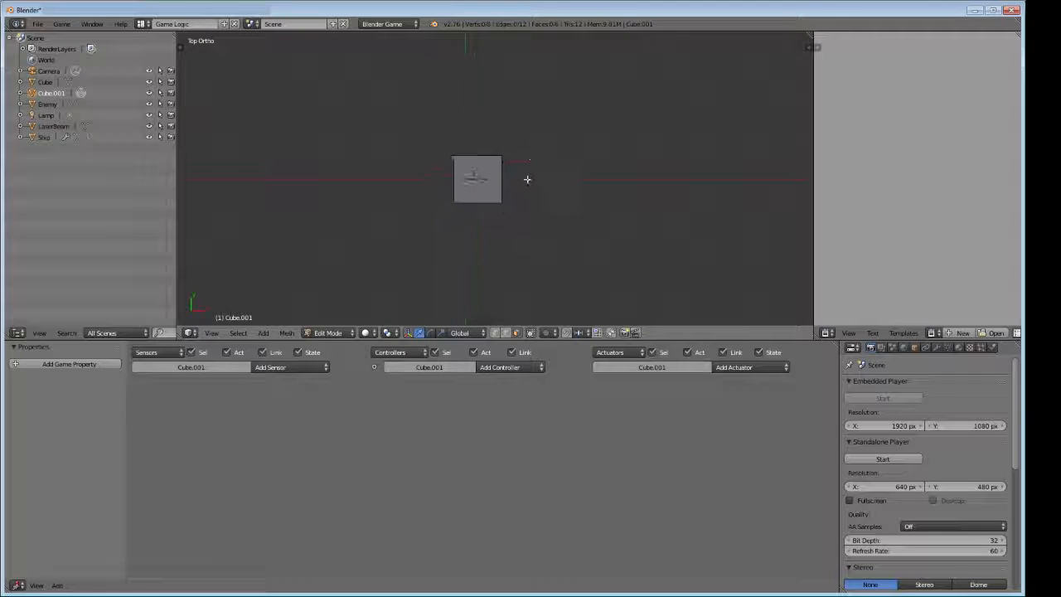
pyautogui.scroll(5, 526, 180)
pyautogui.keyDown('shift'); pyautogui.moveTo(527, 180); pyautogui.dragTo(561, 189, button='middle'); pyautogui.keyUp('shift')
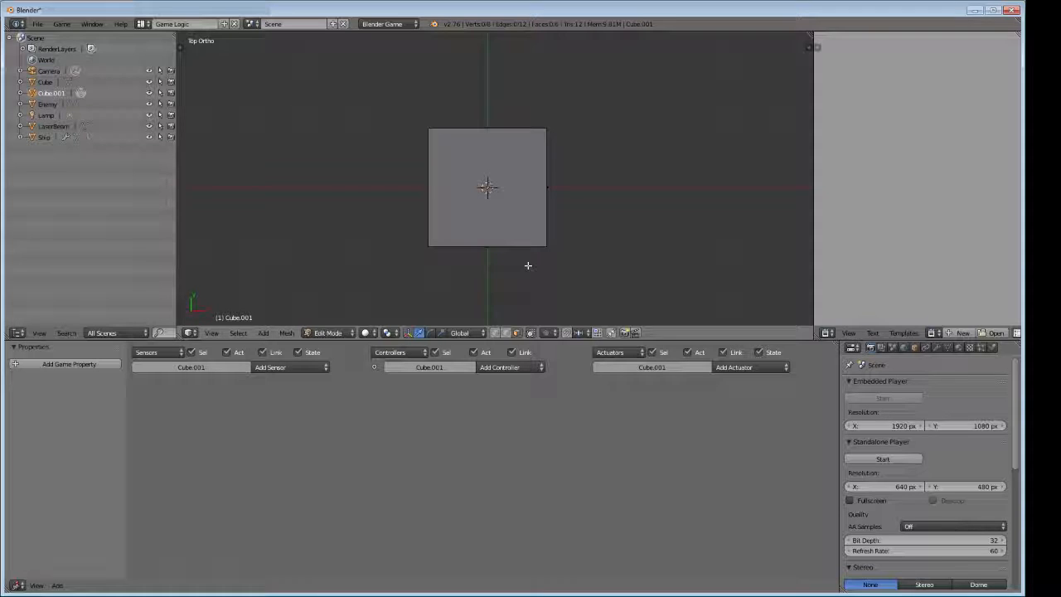
pyautogui.hotkey('ctrl', 'Up')
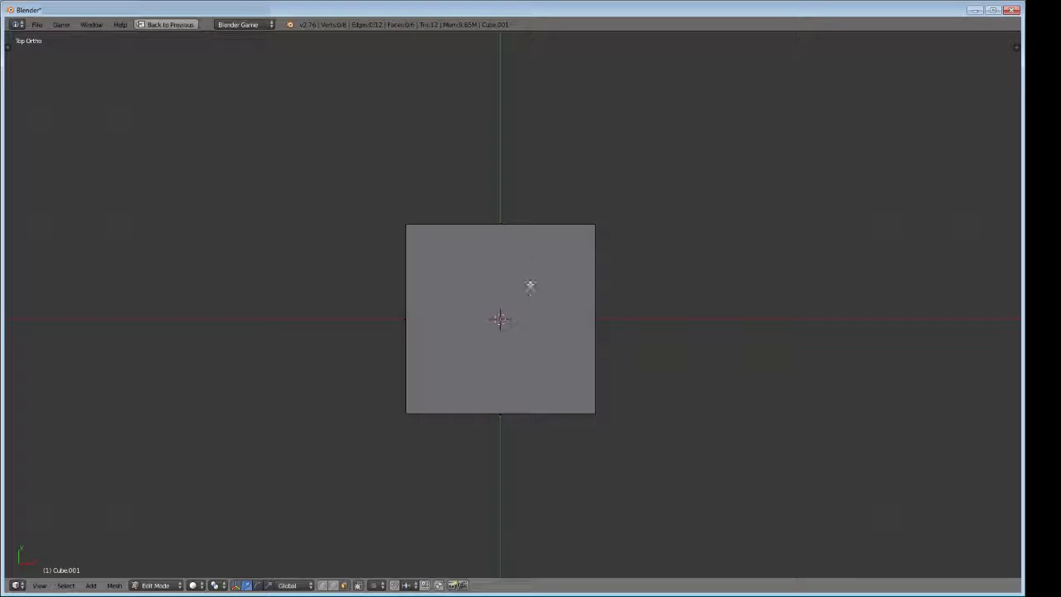
pyautogui.keyDown('shift'); pyautogui.moveTo(525, 294); pyautogui.dragTo(523, 257, button='middle'); pyautogui.keyUp('shift')
pyautogui.hotkey('ctrl', 'Up')
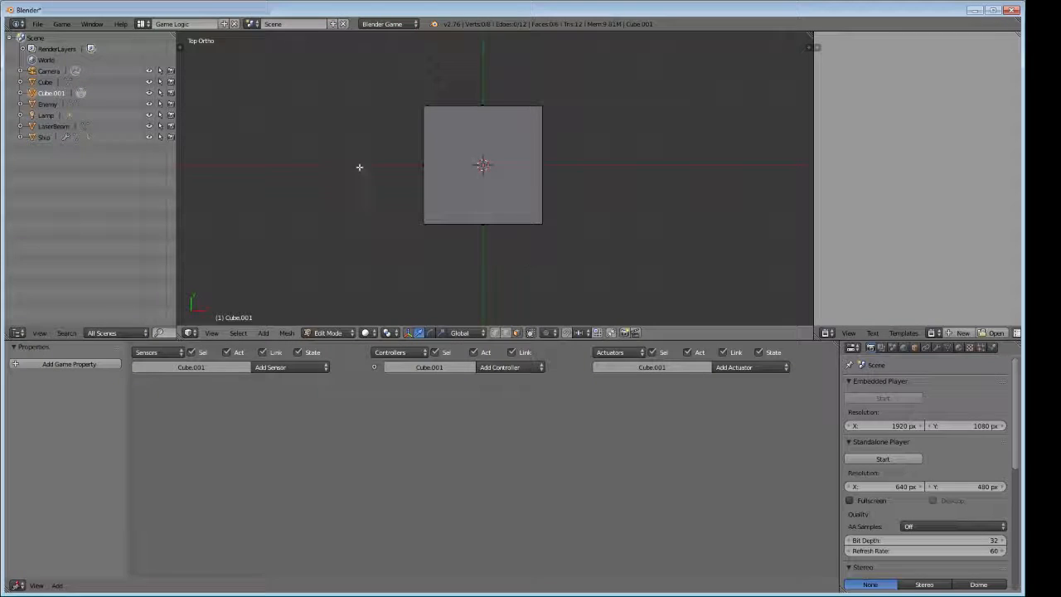
pyautogui.hotkey('ctrl', 'Up')
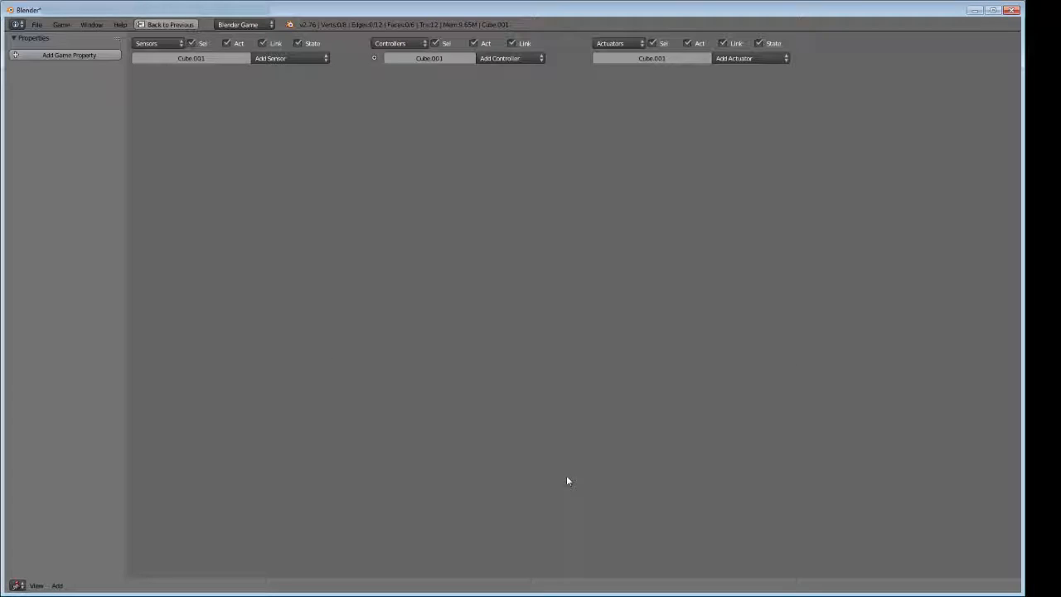
pyautogui.hotkey('ctrl', 'Up')
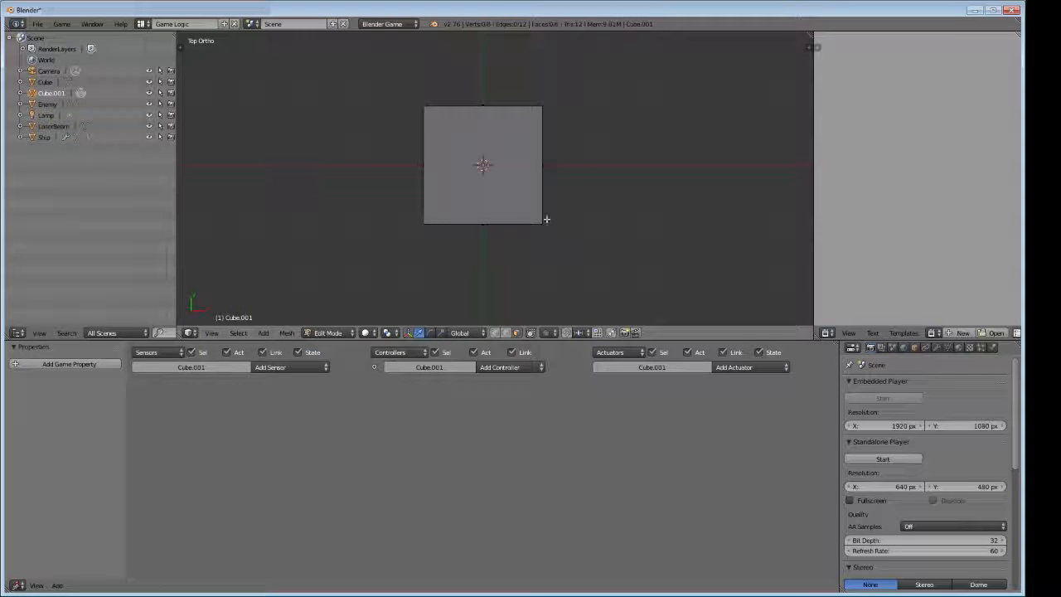
pyautogui.hotkey('ctrl', 'Up')
pyautogui.scroll(1, 537, 419)
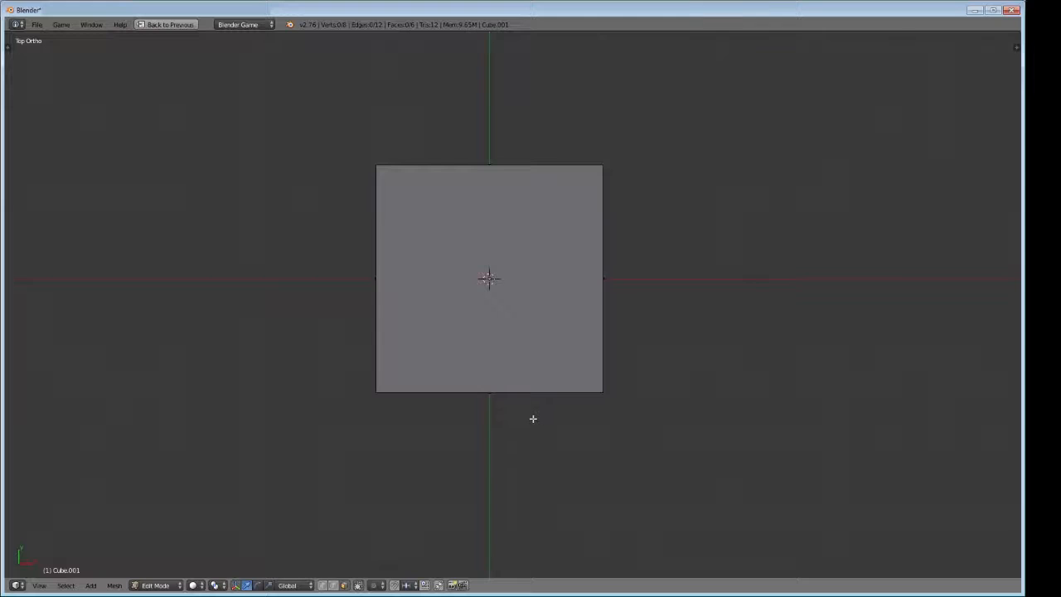
# Switch the top view to wireframe shading and select the cube's face on the positive X side
pyautogui.moveTo(533, 419); pyautogui.dragTo(514, 329, button='middle')
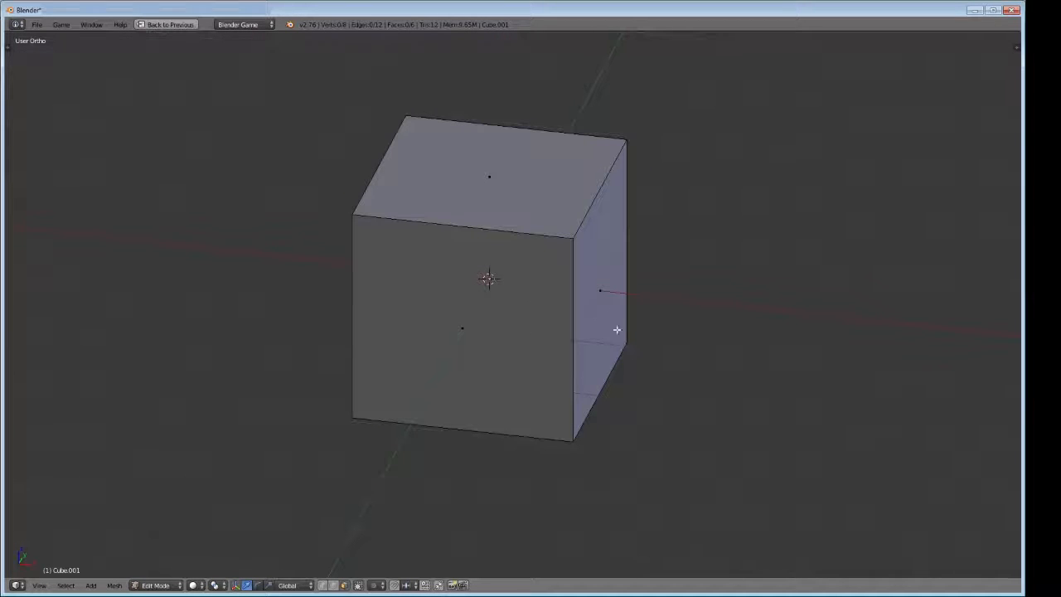
pyautogui.rightClick(604, 290)
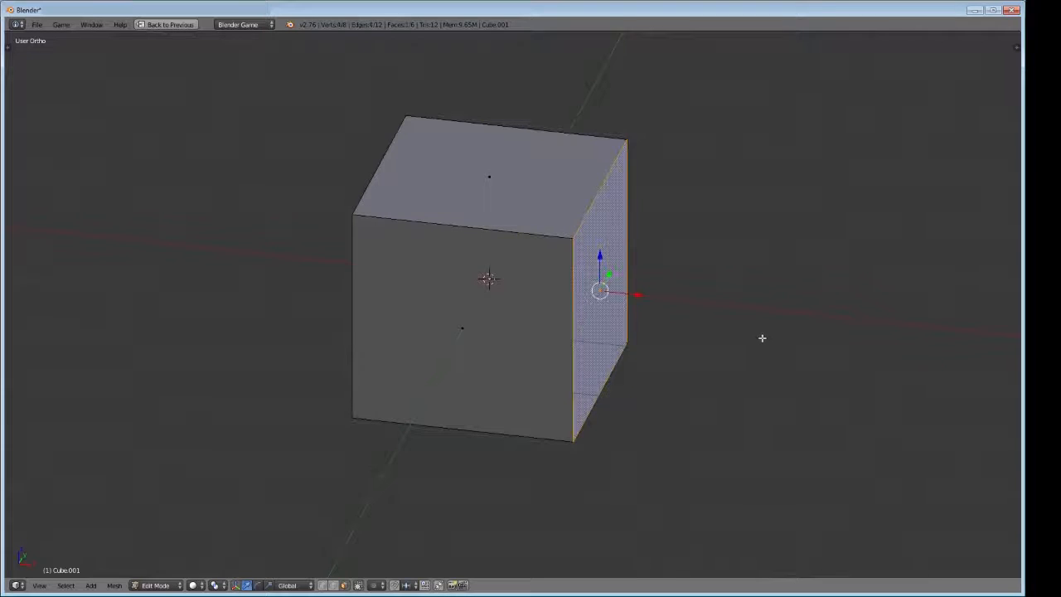
pyautogui.moveTo(356, 262); pyautogui.dragTo(426, 328, button='middle')
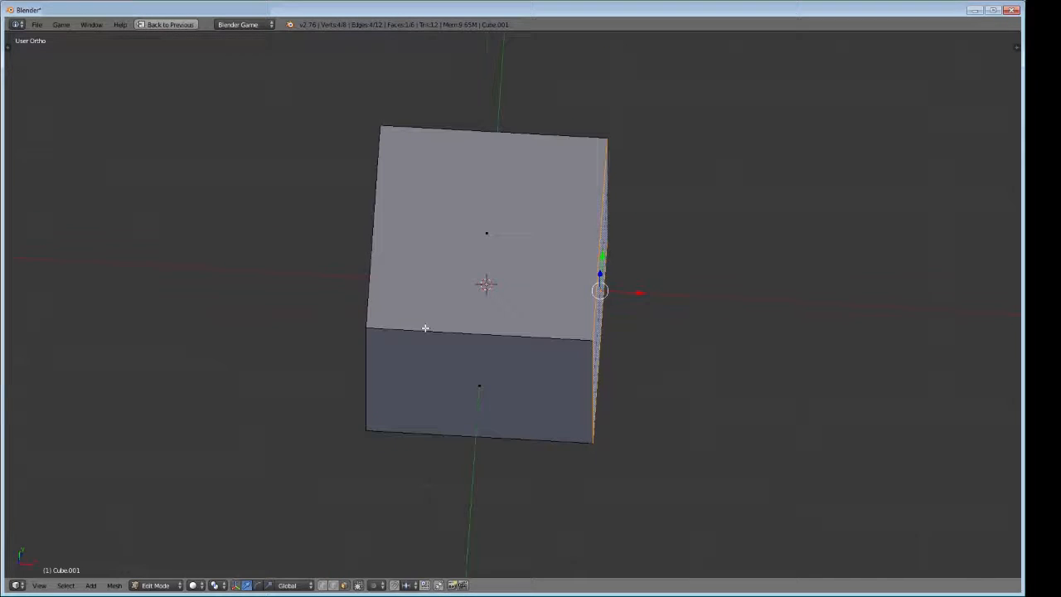
pyautogui.press('KP_7')
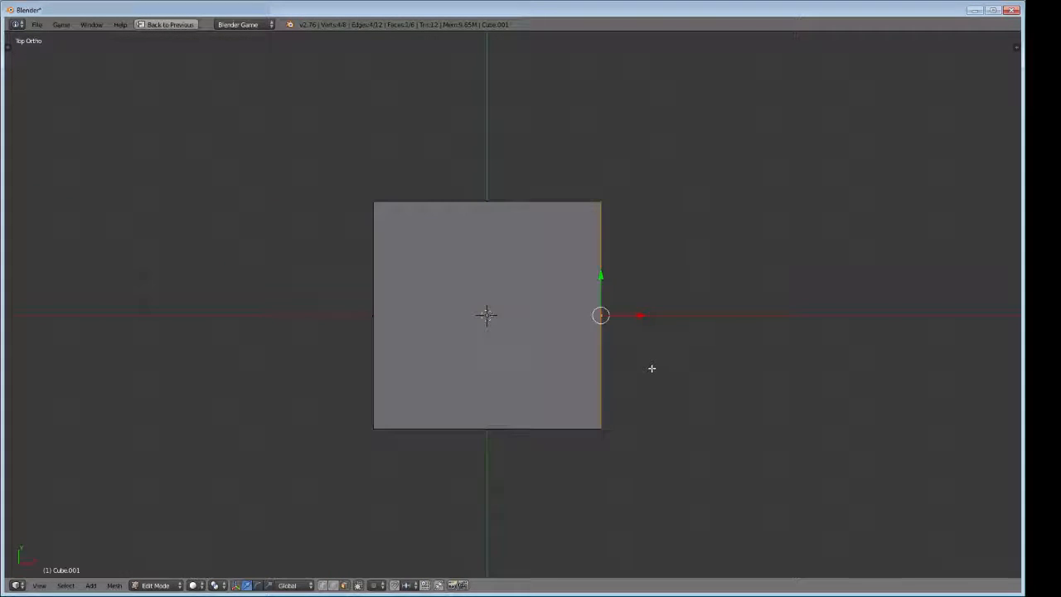
pyautogui.press('z')
pyautogui.rightClick(372, 317)
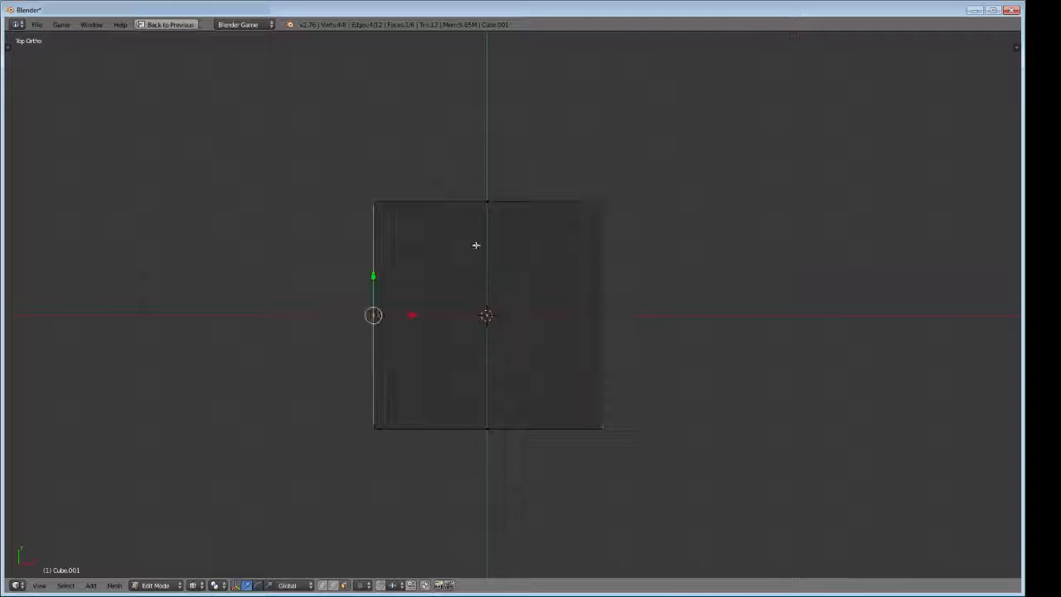
pyautogui.rightClick(477, 202)
pyautogui.rightClick(603, 308)
pyautogui.scroll(-3, 722, 323)
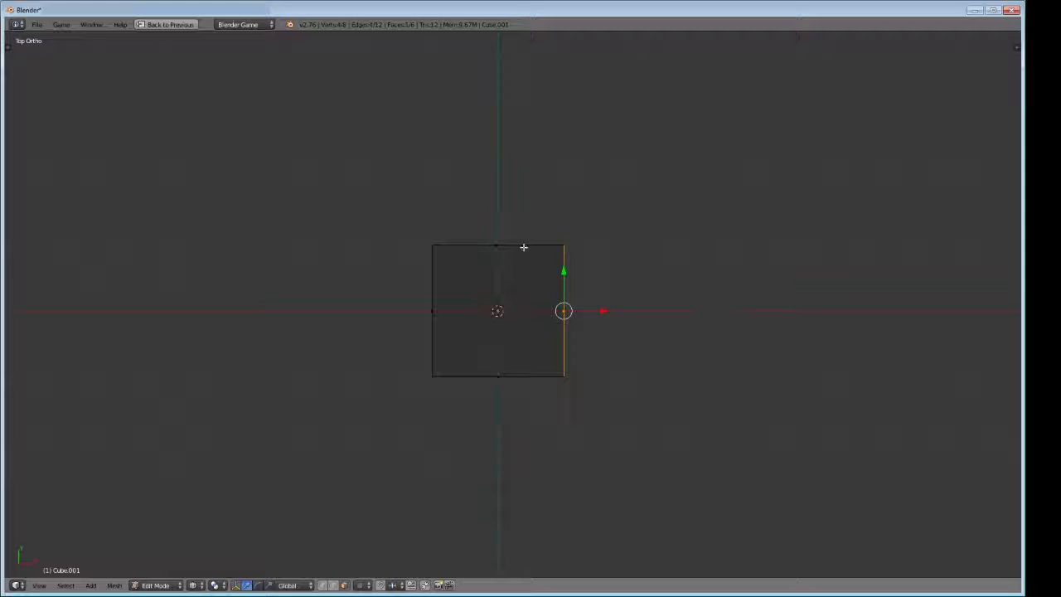
pyautogui.scroll(-2, 523, 248)
pyautogui.scroll(3, 519, 258)
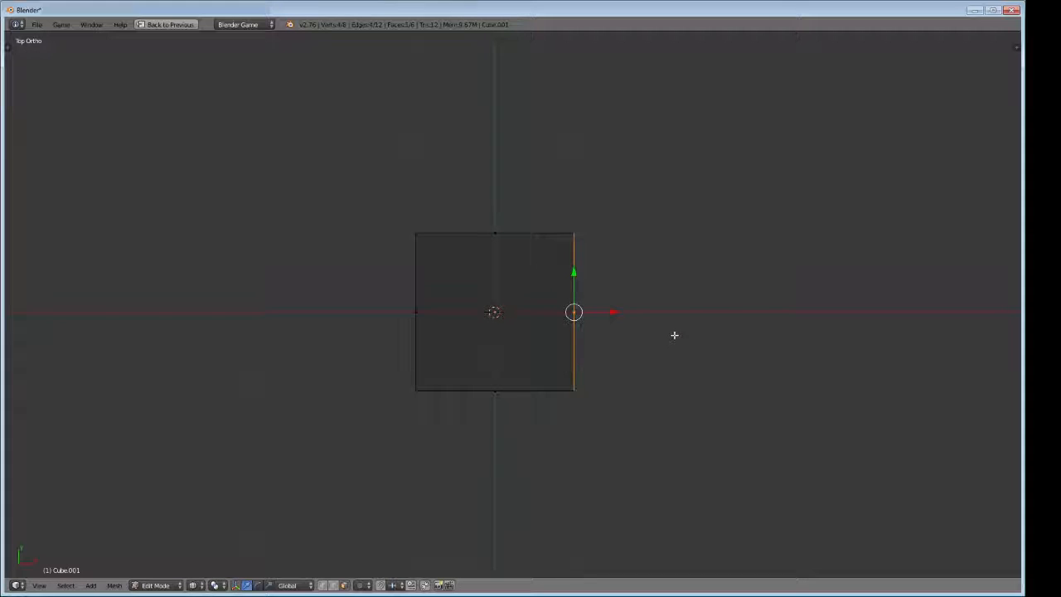
# Extrude the selected face about 2 units along the positive X axis and align its end one cube width out
pyautogui.press('e')
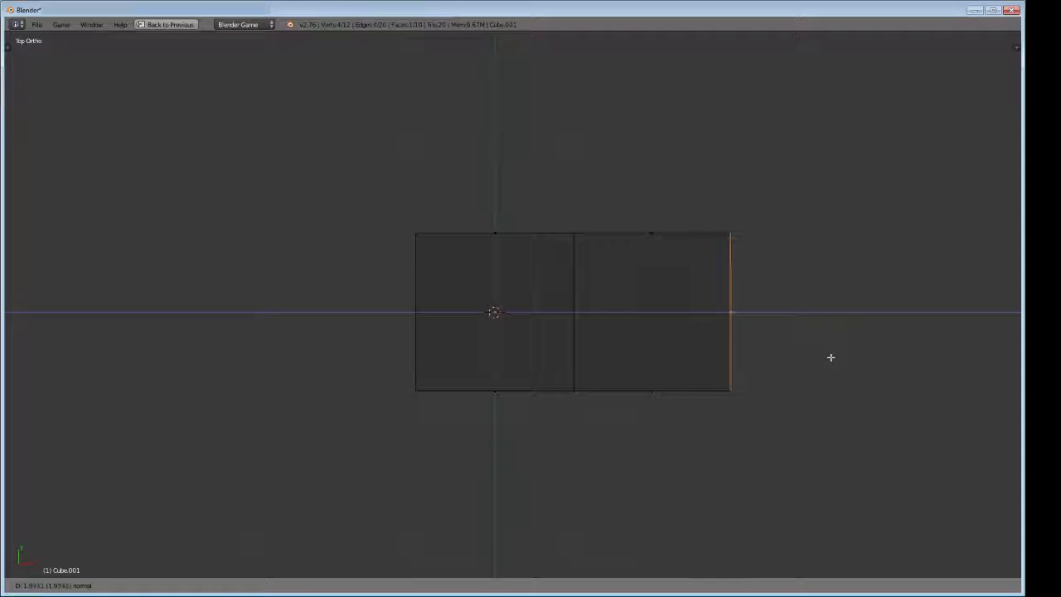
pyautogui.click(831, 357)
pyautogui.scroll(2, 596, 343)
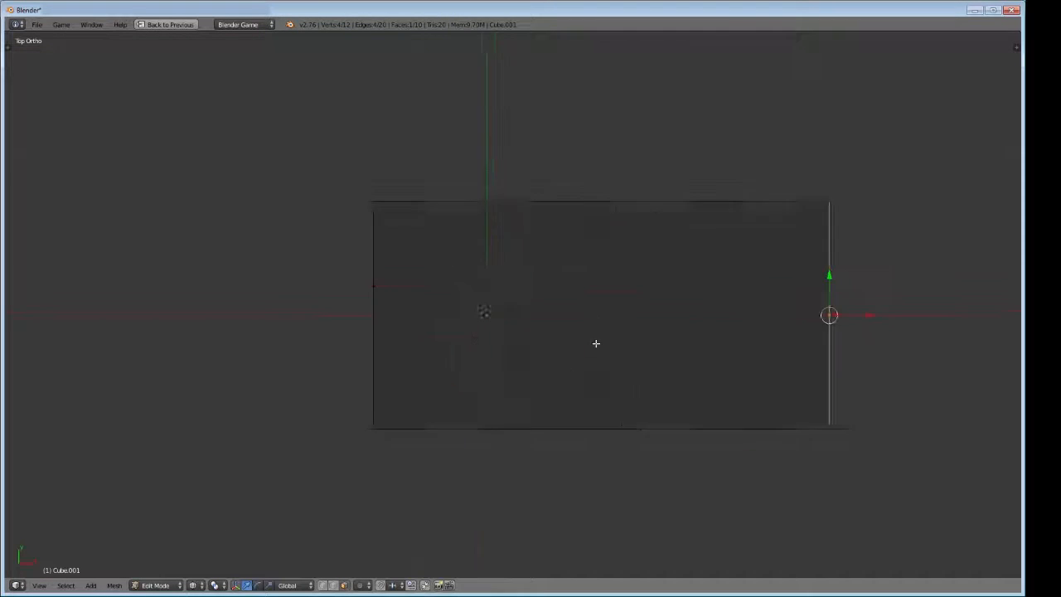
pyautogui.scroll(1, 596, 343)
pyautogui.keyDown('shift'); pyautogui.moveTo(812, 304); pyautogui.dragTo(533, 335, button='middle'); pyautogui.keyUp('shift')
pyautogui.scroll(5, 777, 305)
pyautogui.keyDown('shift'); pyautogui.moveTo(720, 310); pyautogui.dragTo(622, 307, button='middle'); pyautogui.keyUp('shift')
pyautogui.scroll(-1, 670, 312)
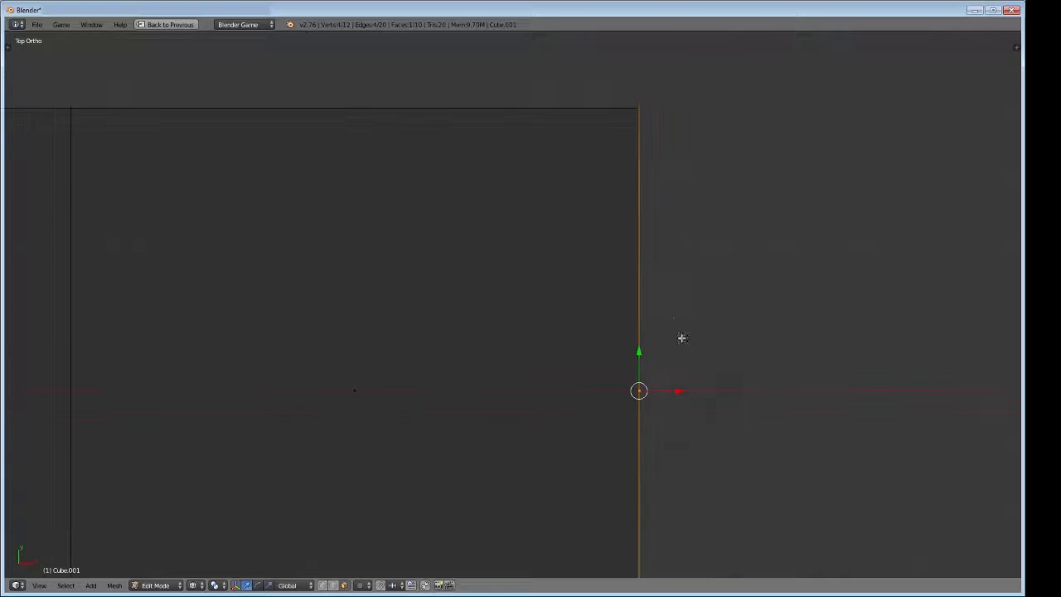
pyautogui.moveTo(678, 391); pyautogui.dragTo(643, 390)
pyautogui.scroll(-1, 598, 404)
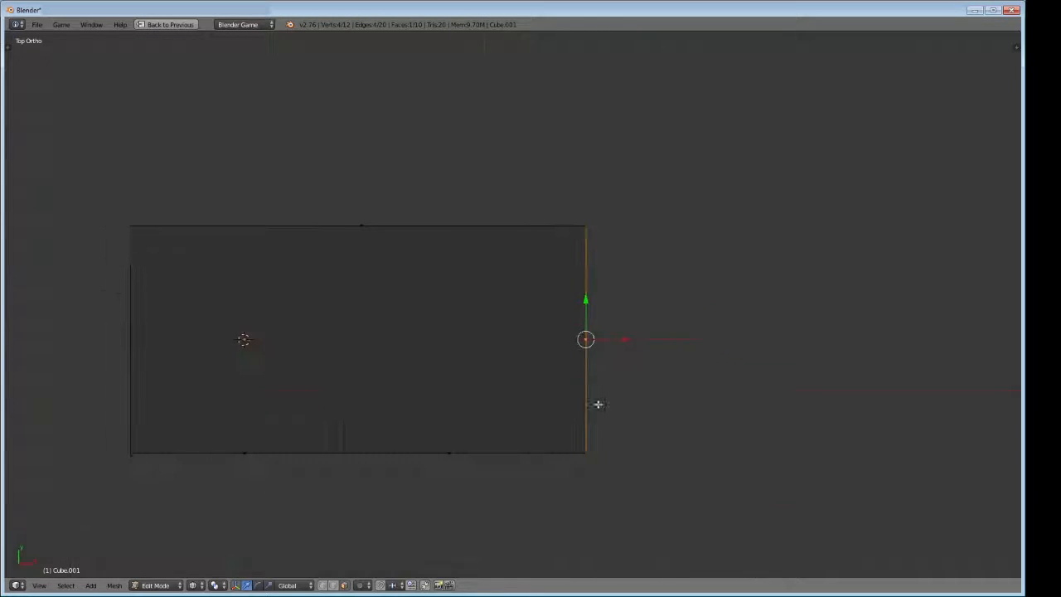
# Extrude the original cube's positive Y face outward by about one cube width
pyautogui.keyDown('shift'); pyautogui.moveTo(599, 405); pyautogui.dragTo(838, 455, button='middle'); pyautogui.keyUp('shift')
pyautogui.rightClick(477, 278)
pyautogui.scroll(-5, 493, 287)
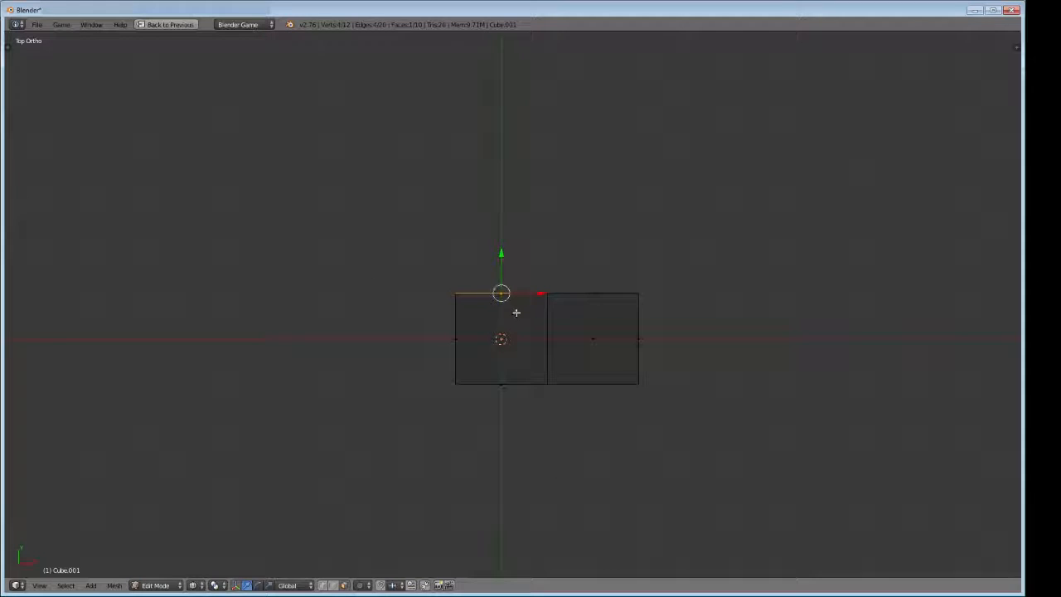
pyautogui.press('e')
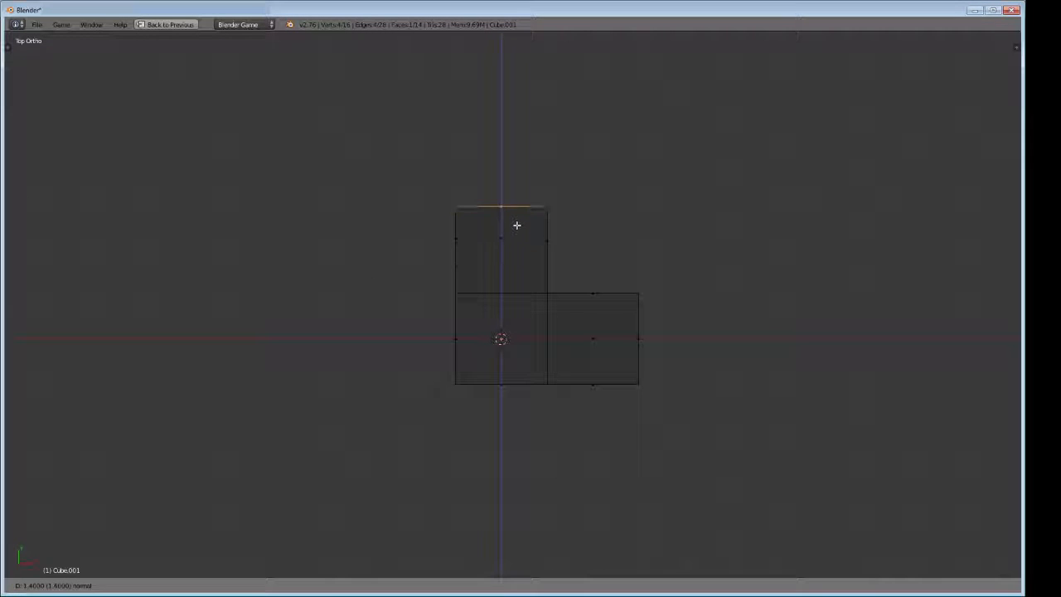
pyautogui.click(516, 222)
# Extrude the original cube's negative Y face outward by about one cube width
pyautogui.rightClick(501, 385)
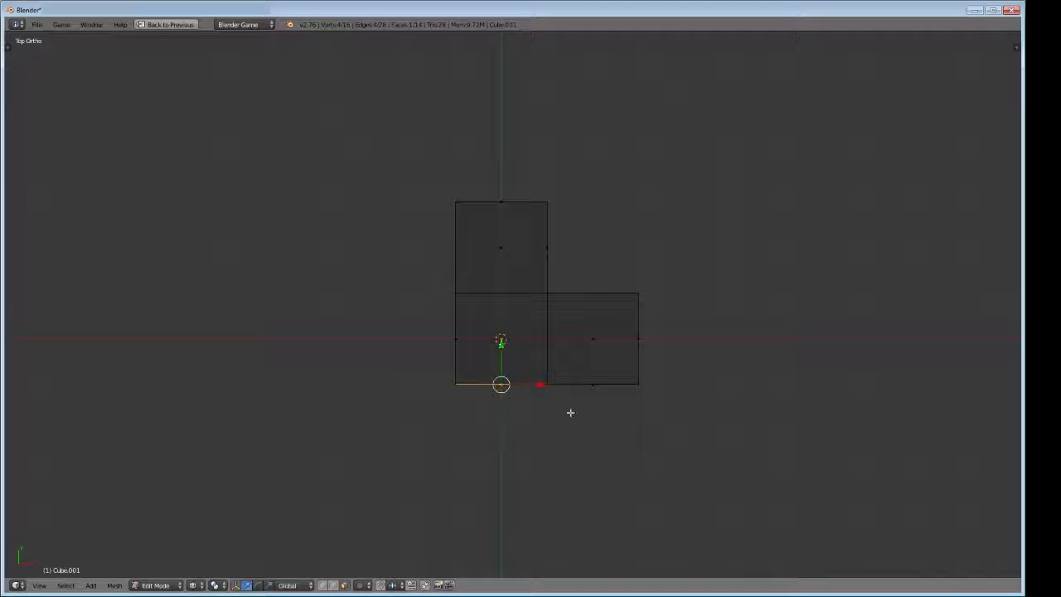
pyautogui.press('e')
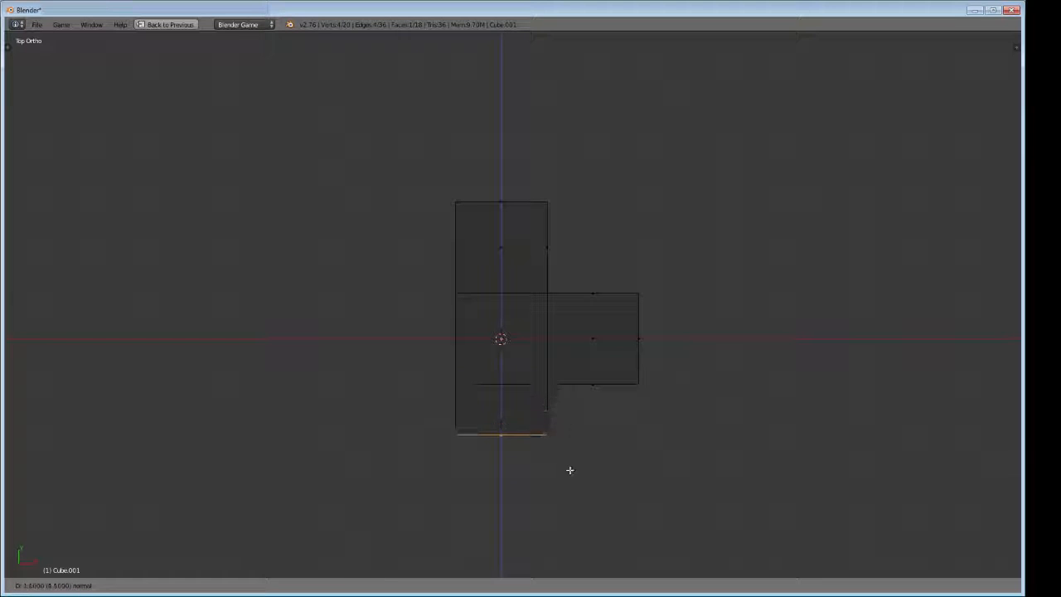
pyautogui.click(569, 501)
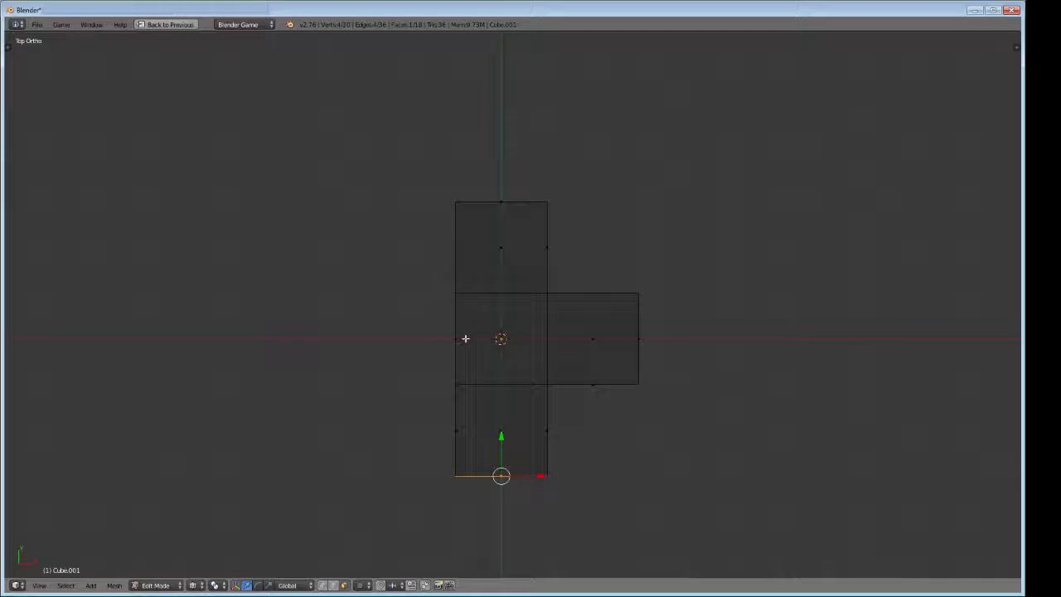
# Extrude the original cube's negative X face outward by about one cube width and return to Object Mode
pyautogui.rightClick(461, 338)
pyautogui.press('e')
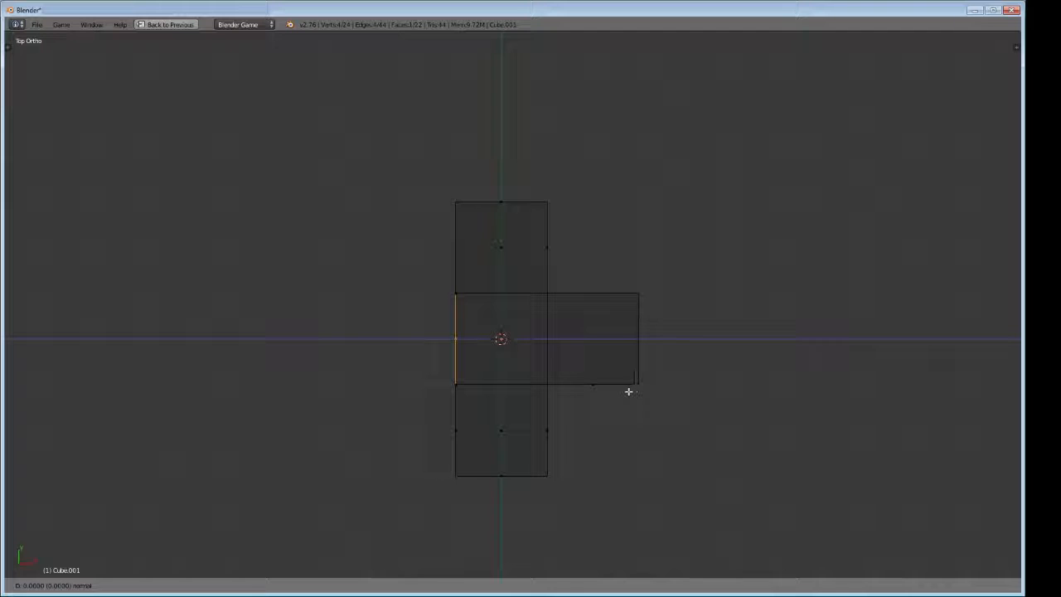
pyautogui.click(540, 390)
pyautogui.scroll(-3, 545, 396)
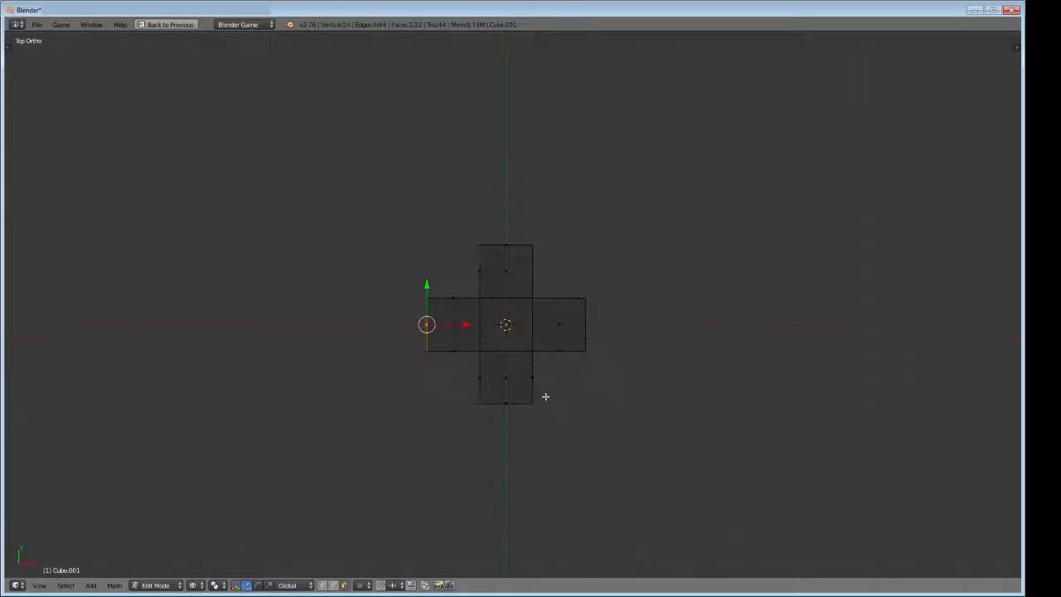
pyautogui.press('Tab')
pyautogui.moveTo(545, 396); pyautogui.dragTo(543, 336, button='middle')
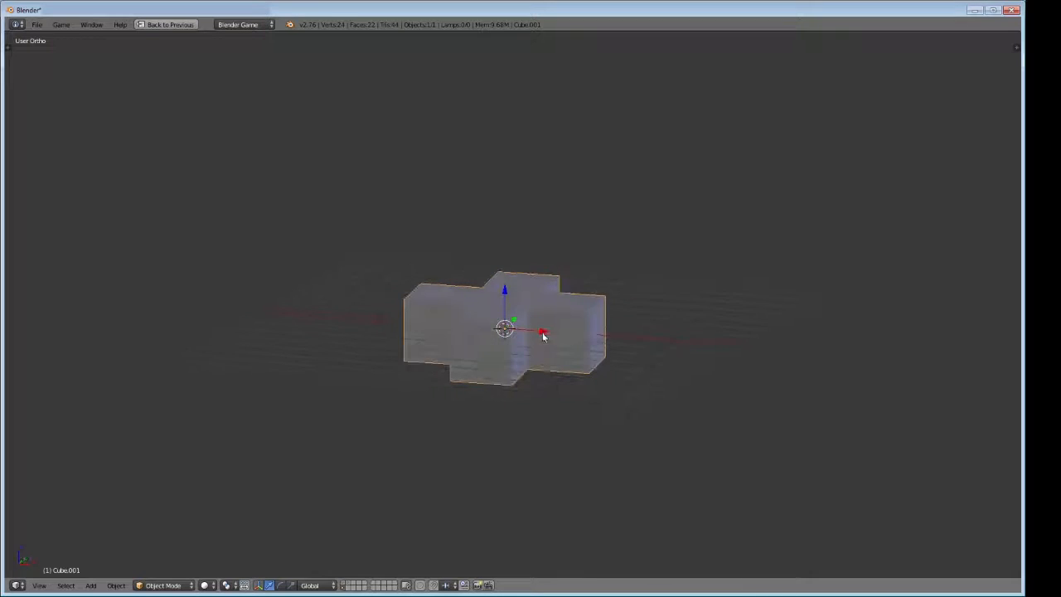
pyautogui.scroll(-1, 537, 412)
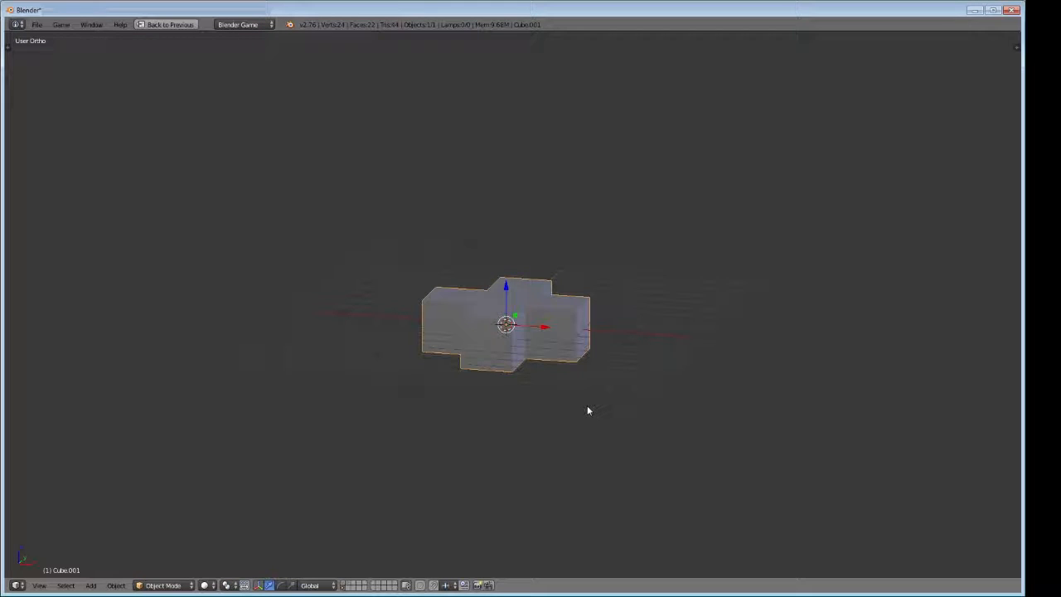
# Move the cross to the first layer, show that layer, and shift the cross along Y to about 7.66, ahead of the ship
pyautogui.press('m')
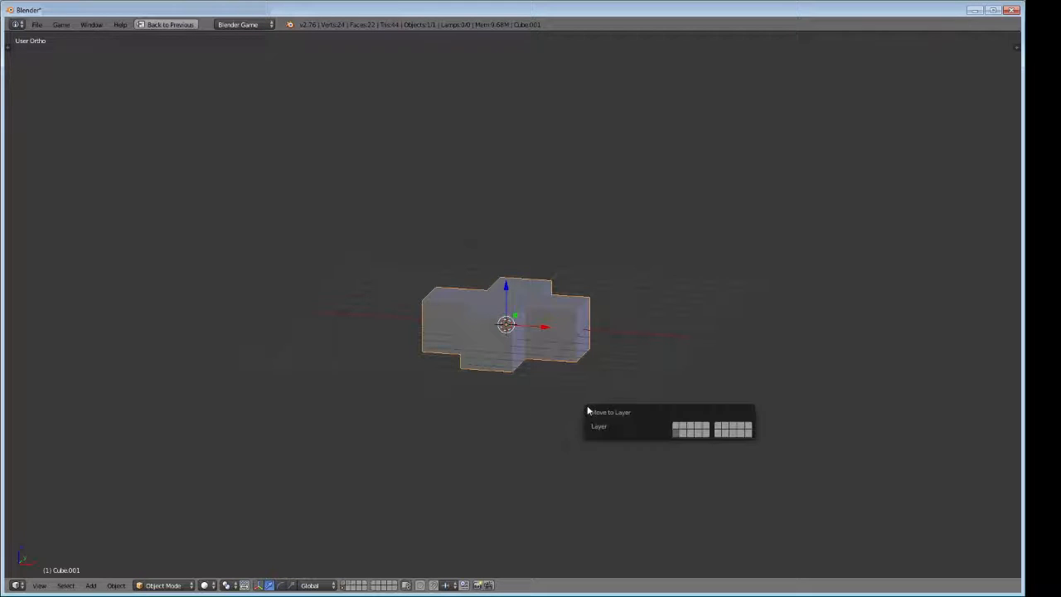
pyautogui.click(677, 428)
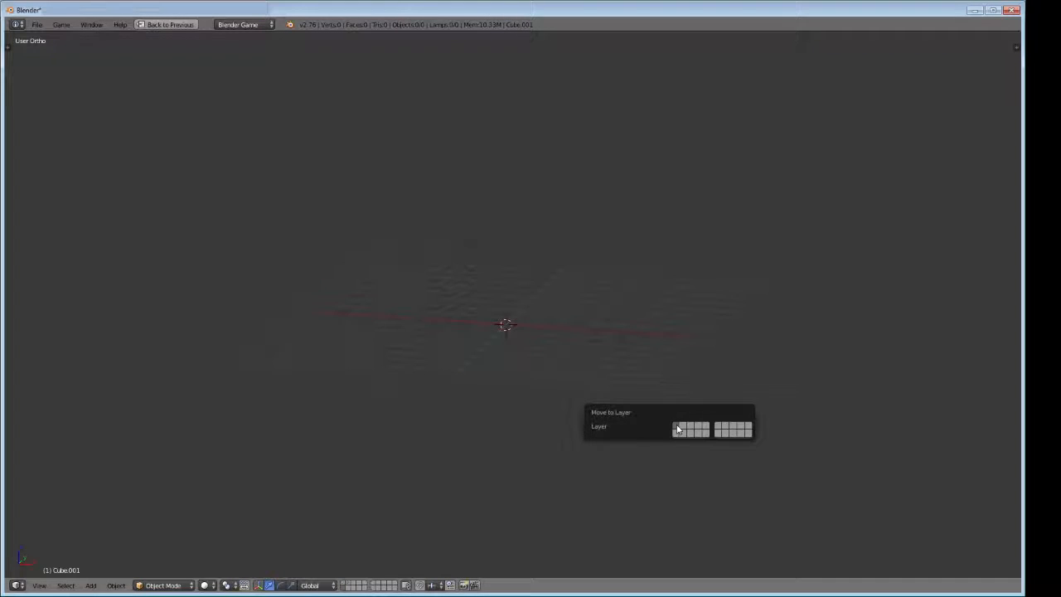
pyautogui.click(347, 585)
pyautogui.moveTo(480, 464); pyautogui.dragTo(576, 374, button='middle')
pyautogui.moveTo(528, 291); pyautogui.dragTo(624, 215)
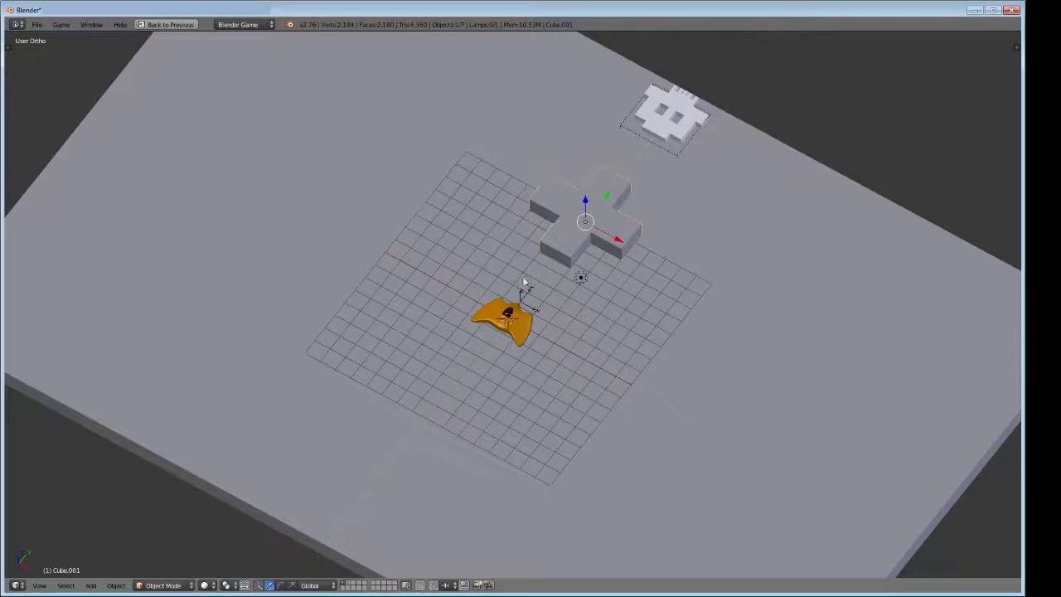
# Flatten the cross by scaling it down along the global Z axis into a thin plate
pyautogui.moveTo(525, 282); pyautogui.dragTo(679, 278, button='middle')
pyautogui.press('z')
pyautogui.press('z')
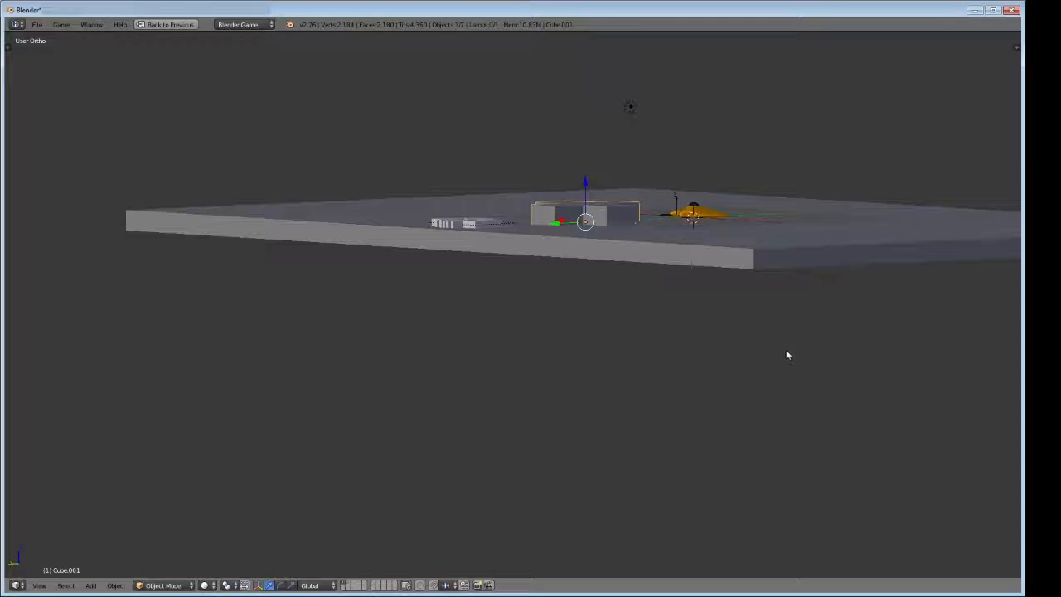
pyautogui.press('s')
pyautogui.press('z')
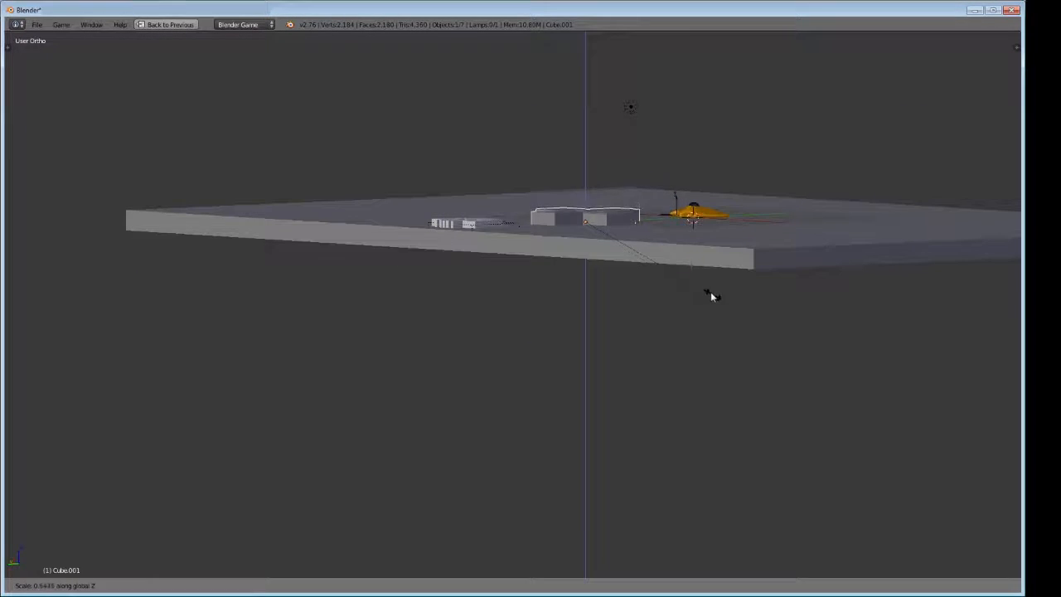
pyautogui.click(617, 246)
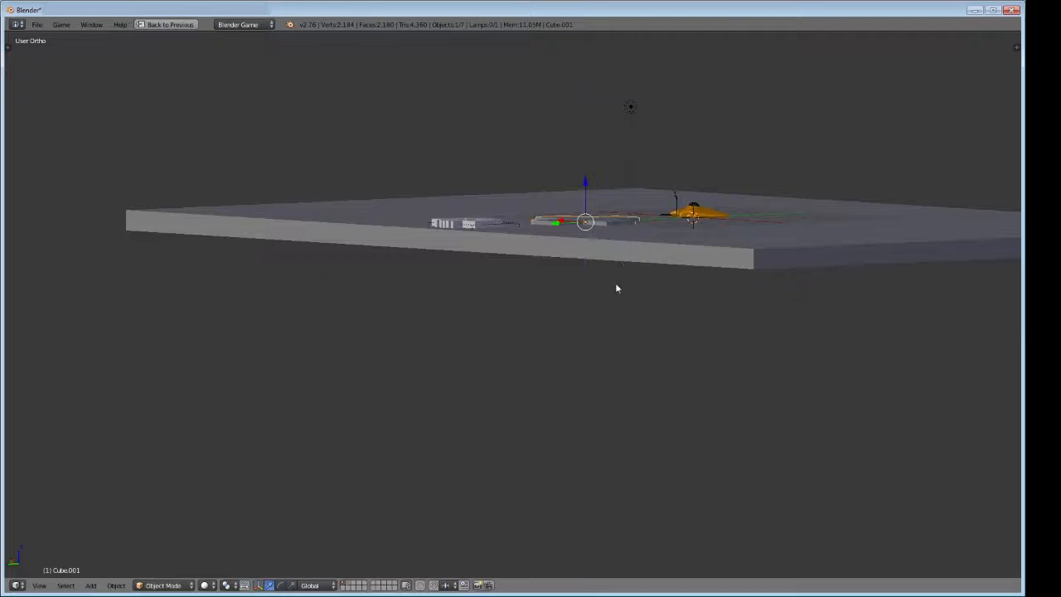
# Raise the cross to about 0.63 along the Z axis and scale it along Z to make it thicker
pyautogui.keyDown('shift'); pyautogui.moveTo(616, 288); pyautogui.dragTo(587, 405, button='middle'); pyautogui.keyUp('shift')
pyautogui.press('g')
pyautogui.press('z')
pyautogui.click(563, 375)
pyautogui.press('s')
pyautogui.press('z')
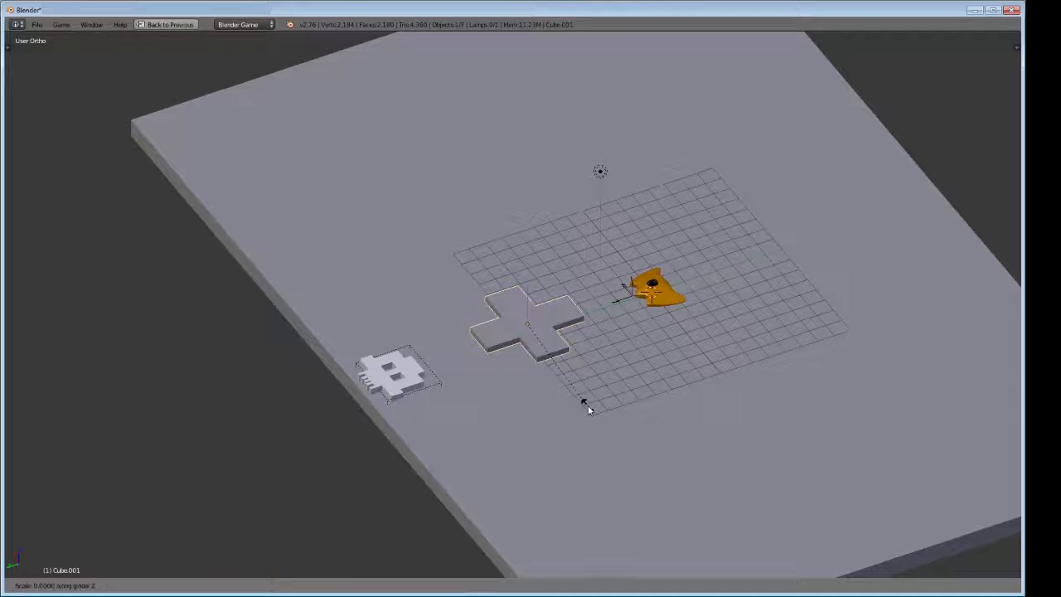
pyautogui.click(742, 442)
# Scale the whole cross down uniformly, then adjust its size in the camera view to an X and Y scale of about 0.31
pyautogui.moveTo(722, 424); pyautogui.dragTo(756, 440, button='middle')
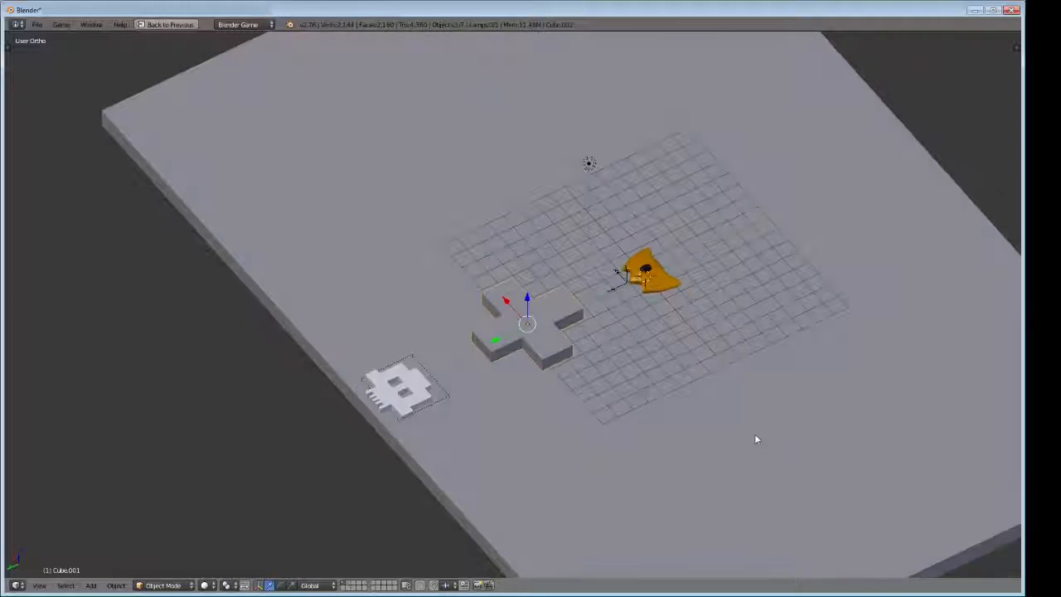
pyautogui.press('s')
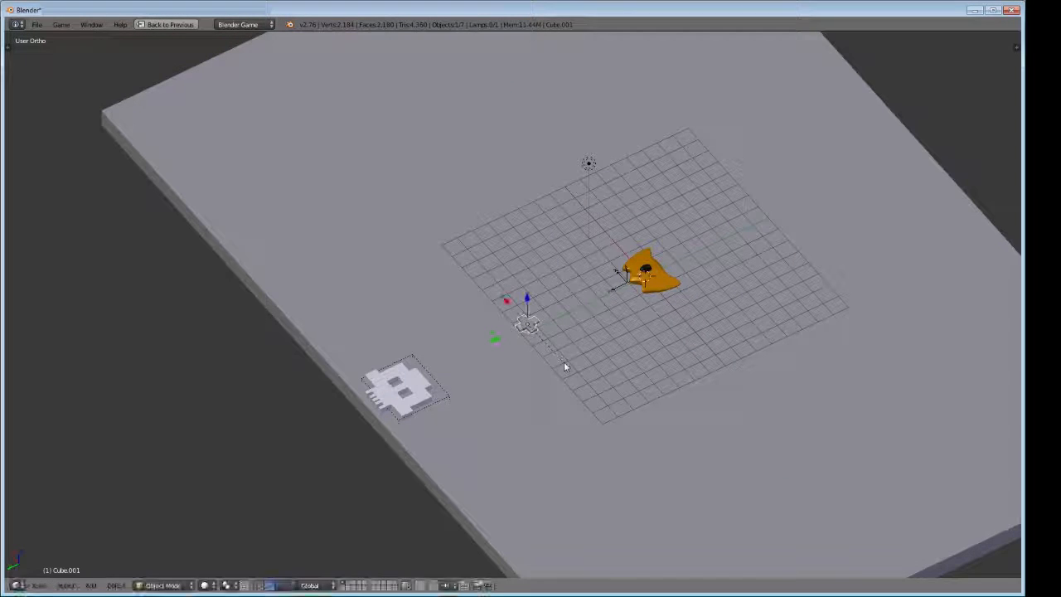
pyautogui.click(565, 366)
pyautogui.press('KP_0')
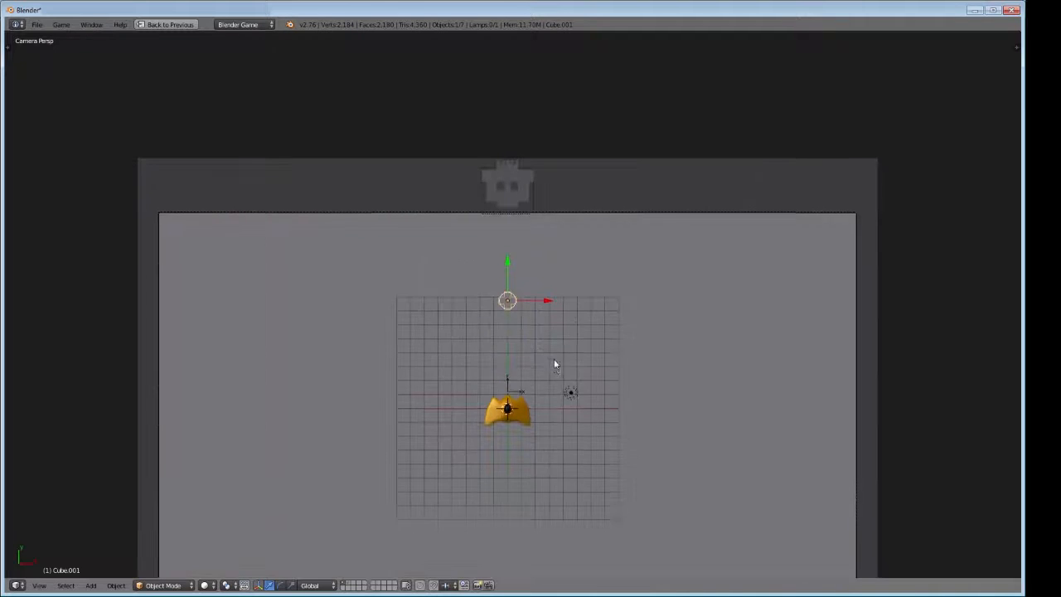
pyautogui.scroll(-1, 552, 327)
pyautogui.press('s')
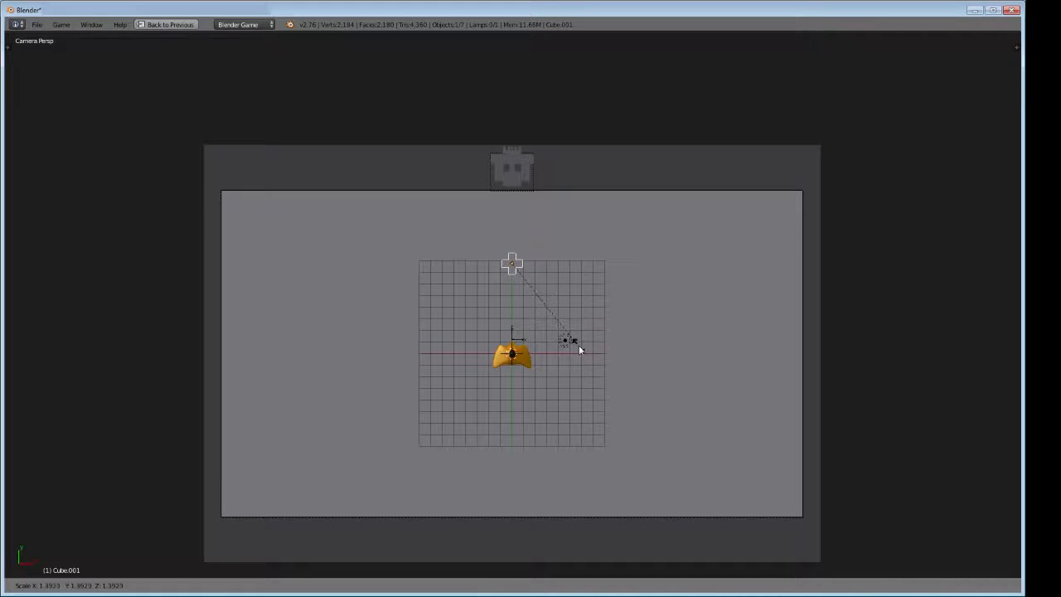
pyautogui.click(591, 343)
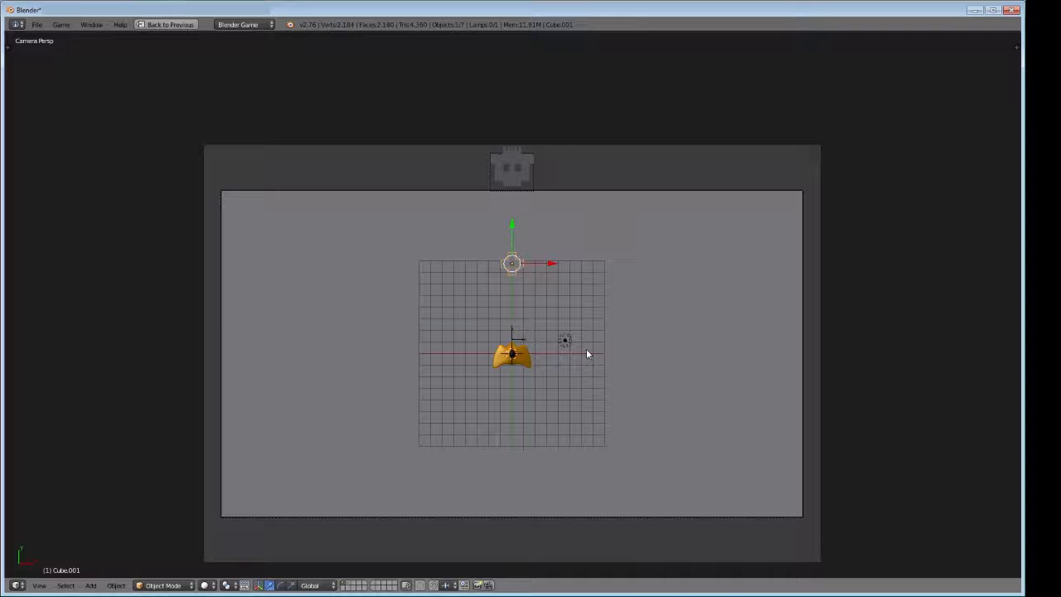
# Restore the full Game Logic layout and keep the logic and properties area at its original height
pyautogui.hotkey('ctrl', 'Up')
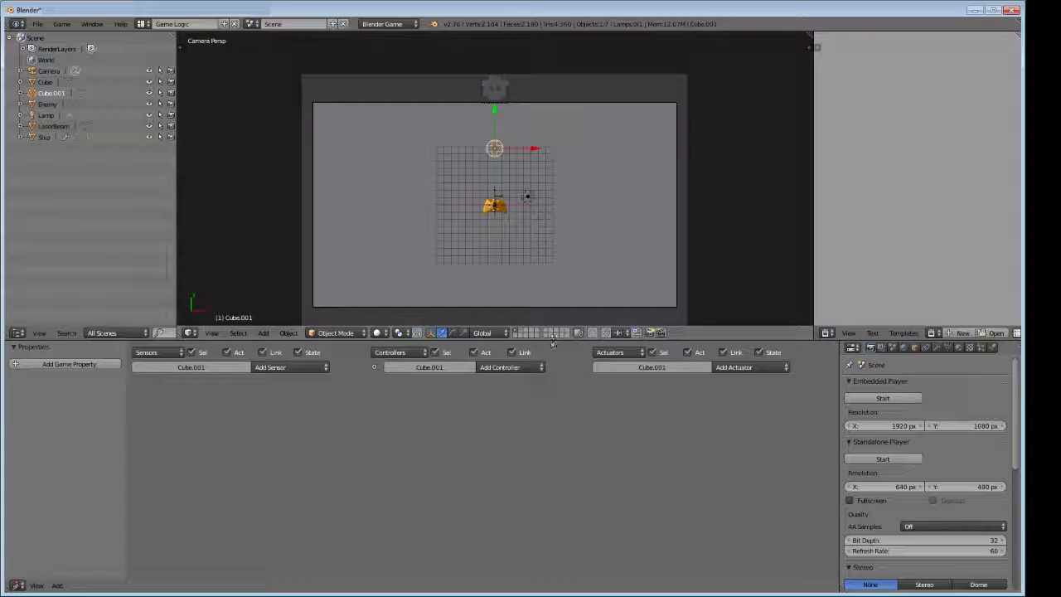
pyautogui.moveTo(550, 338); pyautogui.dragTo(559, 409)
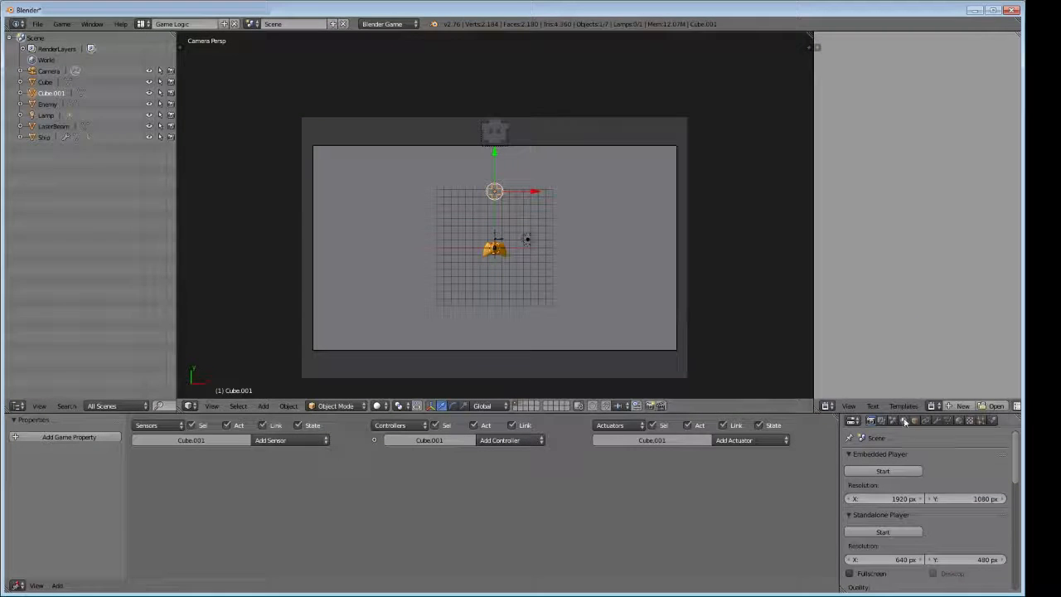
pyautogui.moveTo(904, 413); pyautogui.dragTo(899, 341)
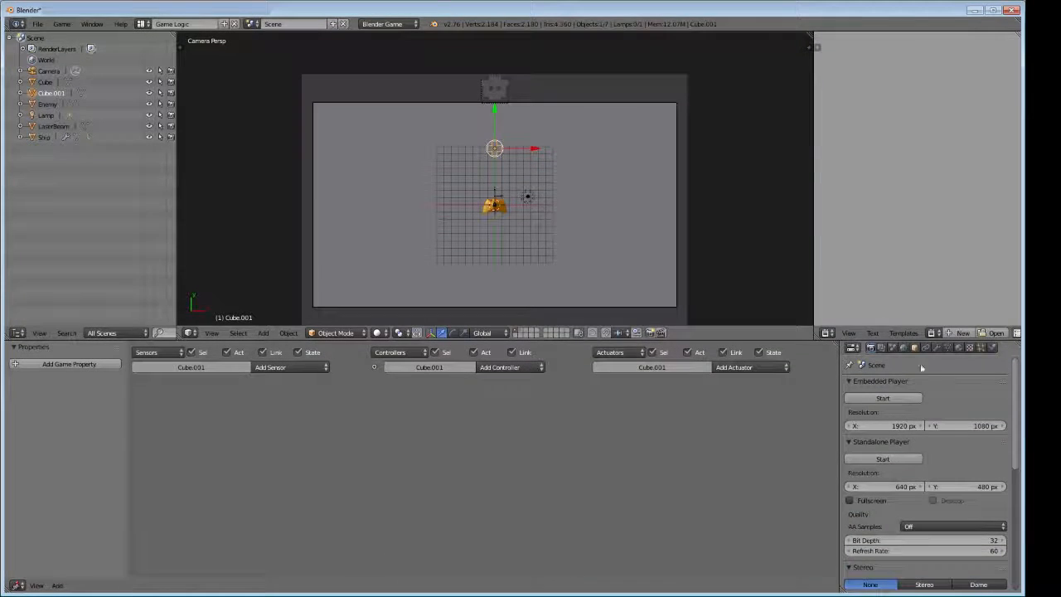
# Add a new material to the cross and make its diffuse colour pure red
pyautogui.click(959, 348)
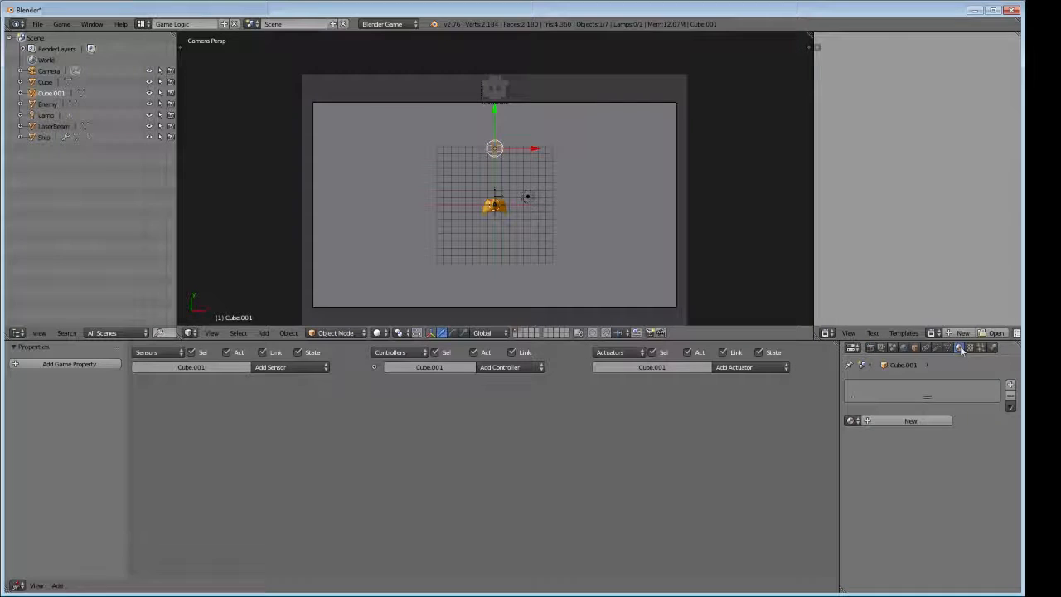
pyautogui.click(894, 423)
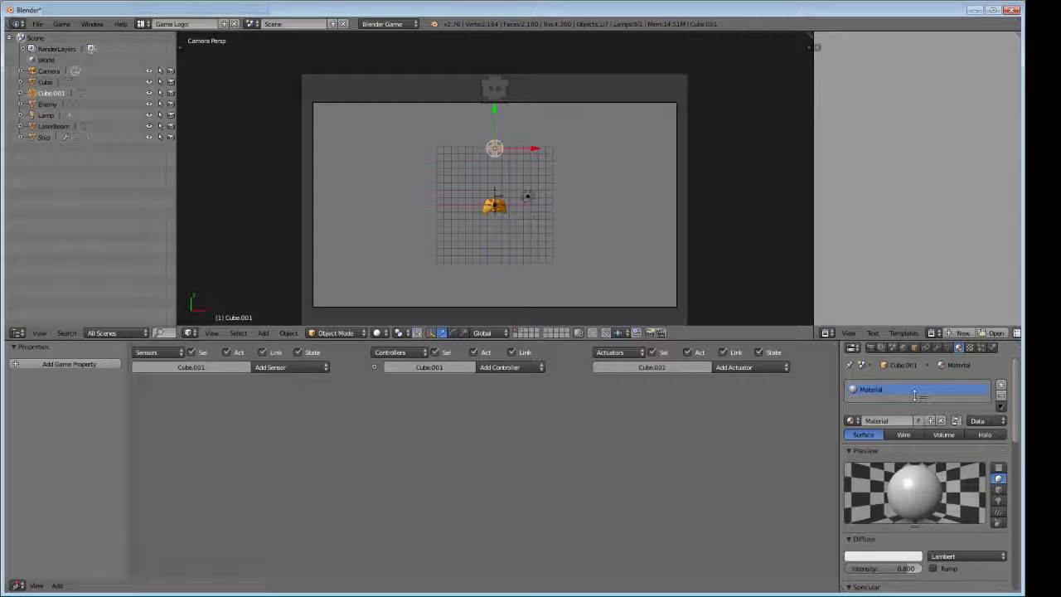
pyautogui.click(887, 557)
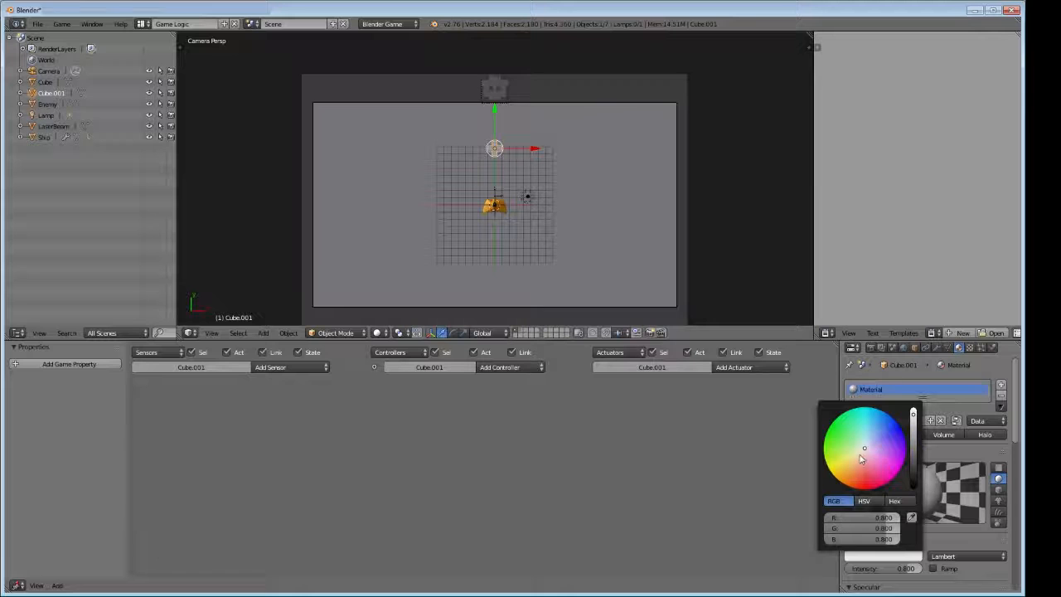
pyautogui.click(865, 489)
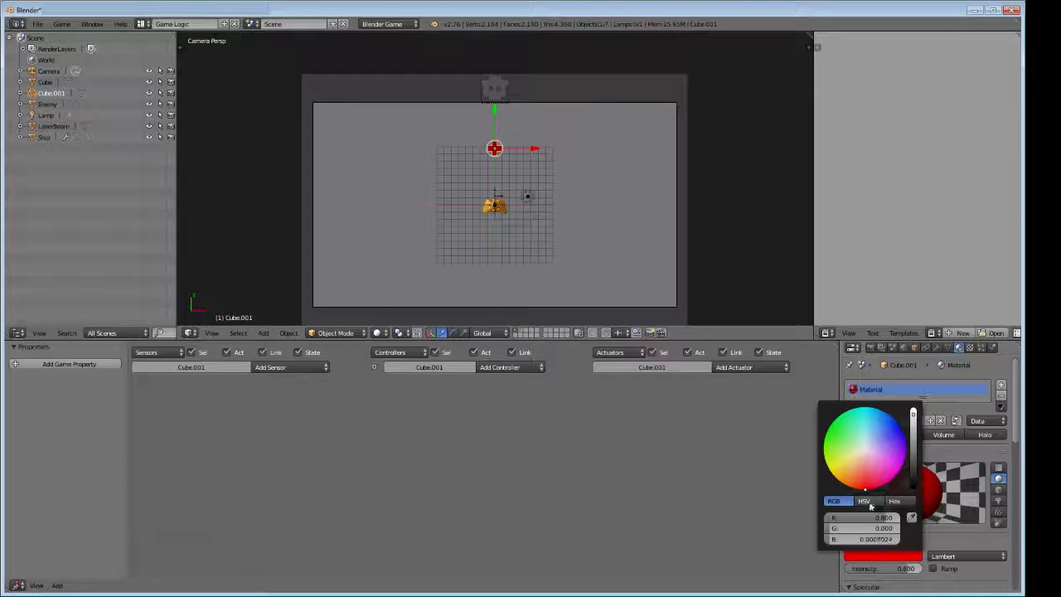
# Set the material's diffuse intensity to 1.000, brighten the red to the maximum, and set the specular intensity to 0.000
pyautogui.moveTo(908, 569); pyautogui.dragTo(924, 569)
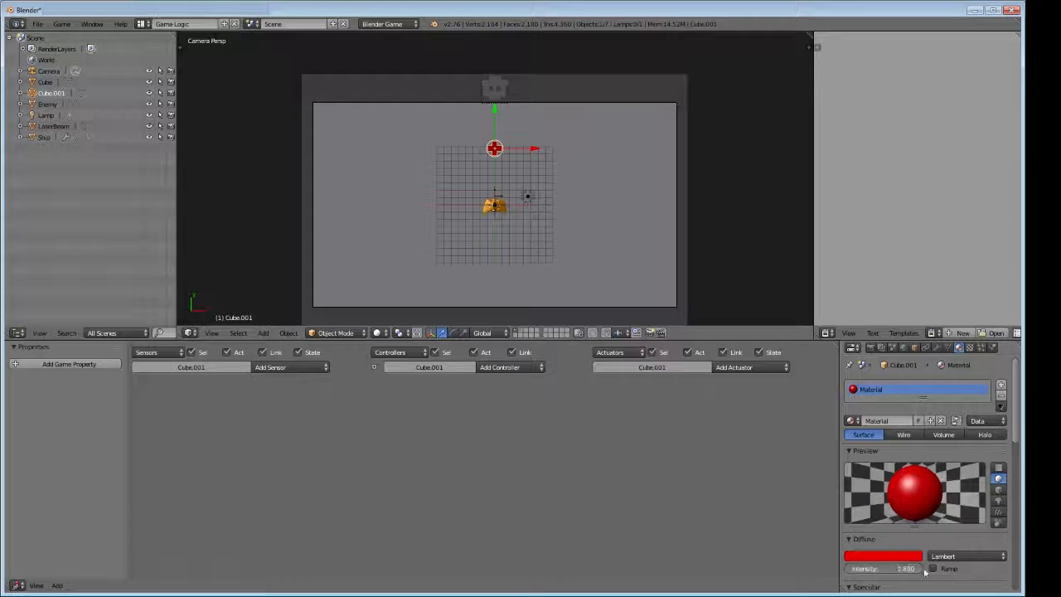
pyautogui.click(910, 556)
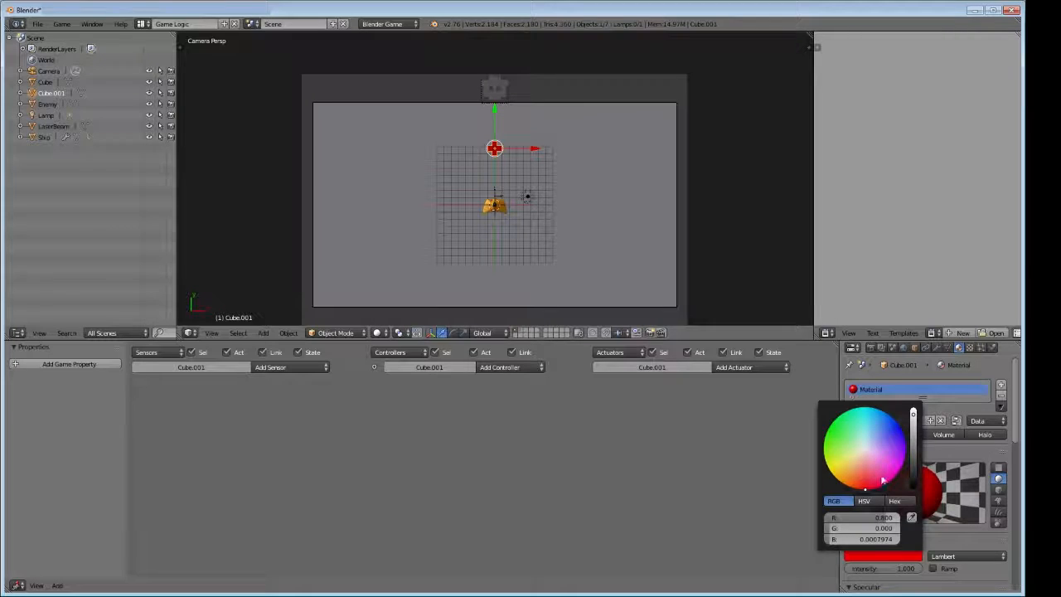
pyautogui.moveTo(915, 421); pyautogui.dragTo(914, 414)
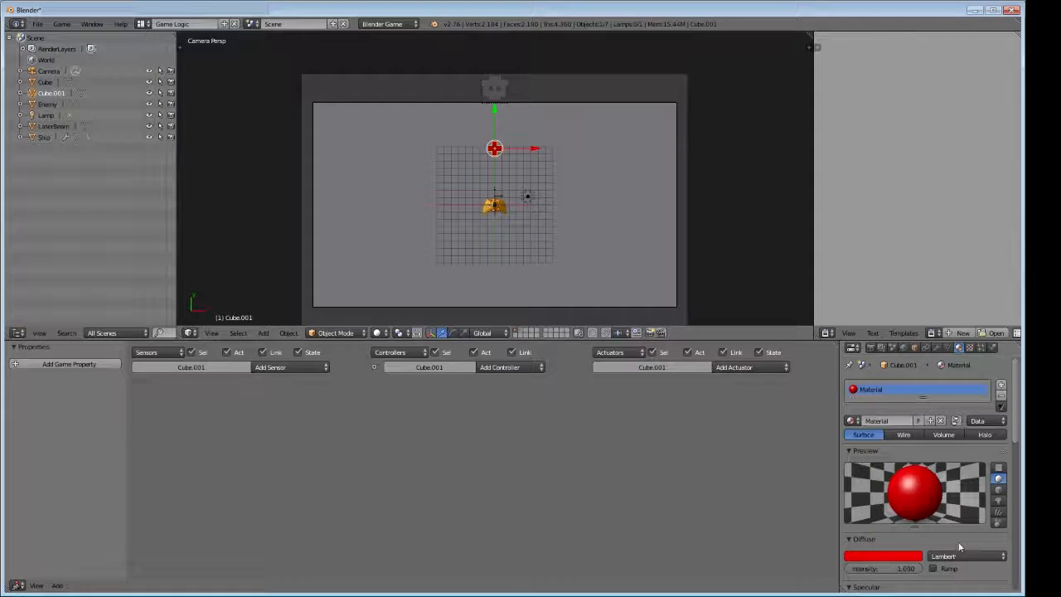
pyautogui.scroll(-2, 959, 542)
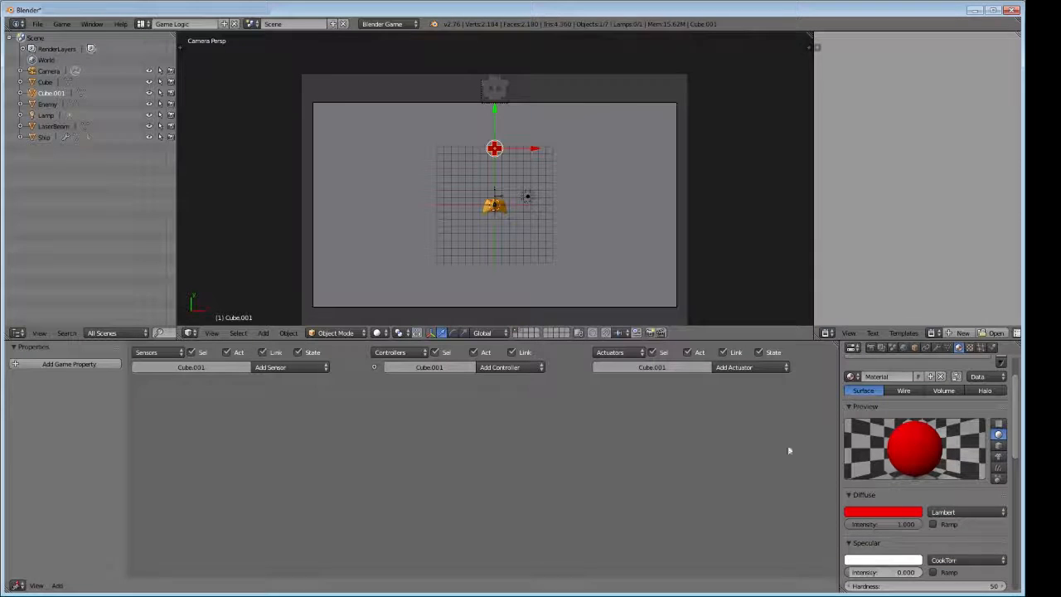
# Name both the red material and the cross object Crosshair
pyautogui.click(895, 377)
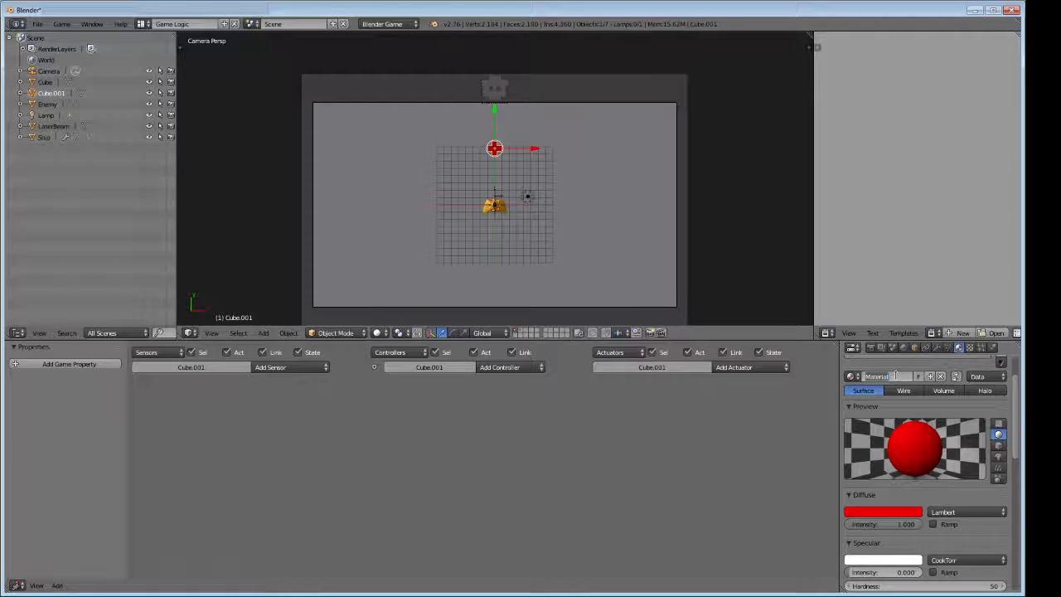
pyautogui.write('Crosshair')
pyautogui.click(914, 347)
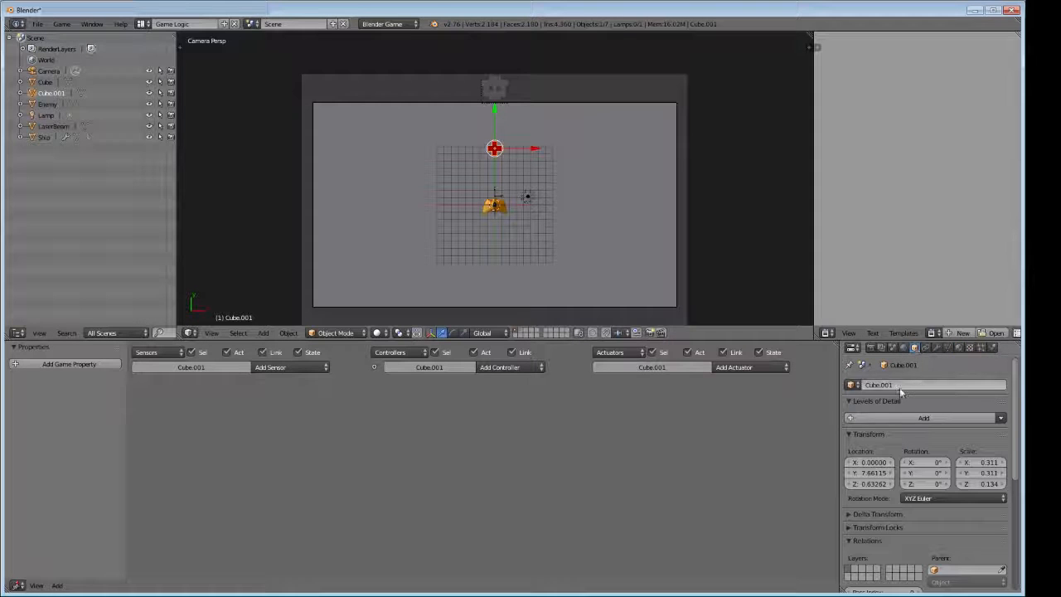
pyautogui.click(929, 384)
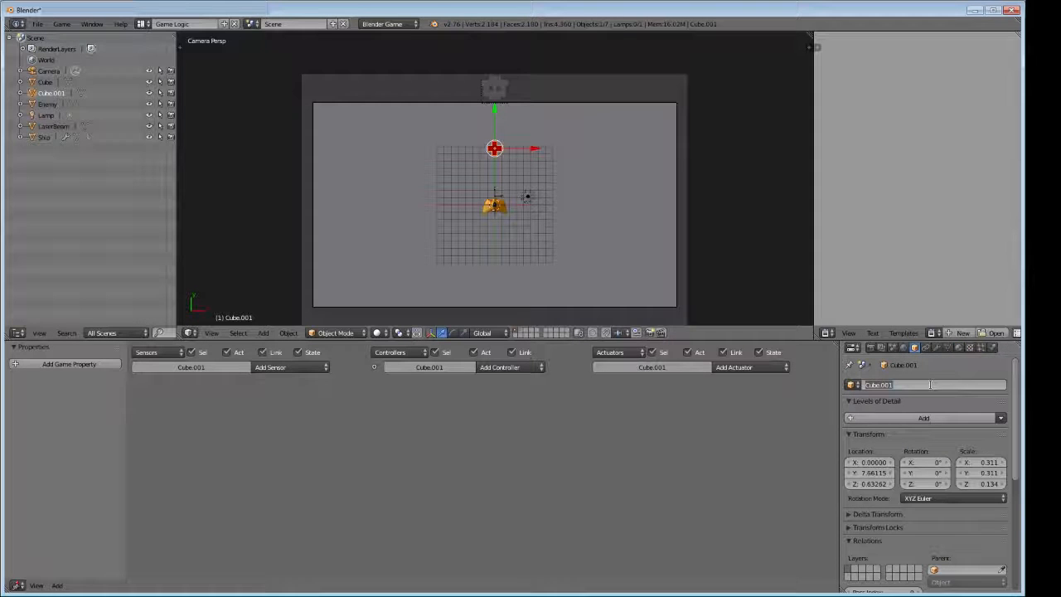
pyautogui.write('Crossha')
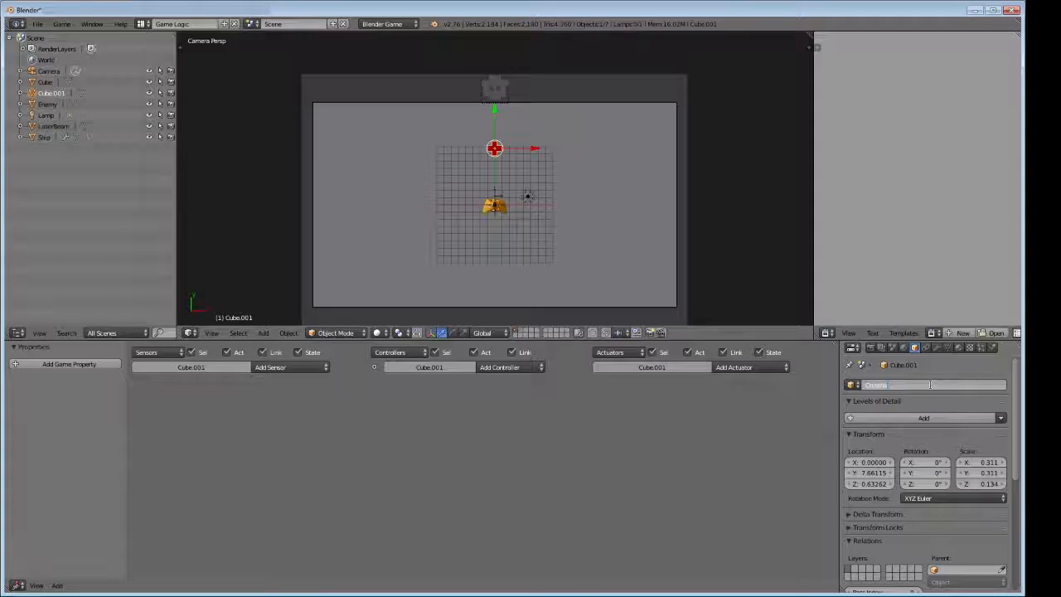
pyautogui.write('ir')
pyautogui.press('Return')
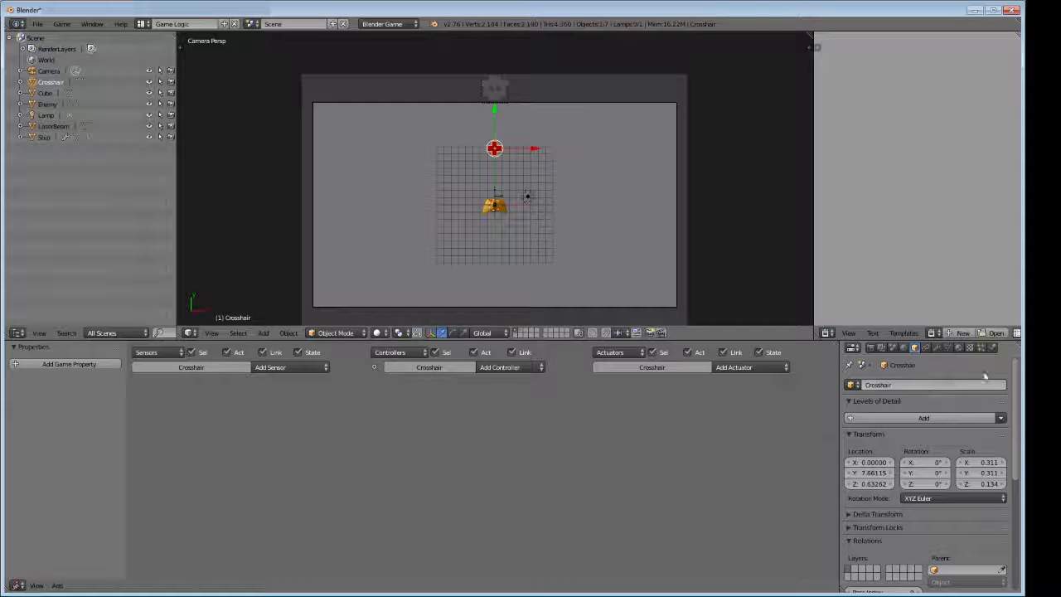
# Set the crosshair object's physics type to No Collision
pyautogui.click(993, 348)
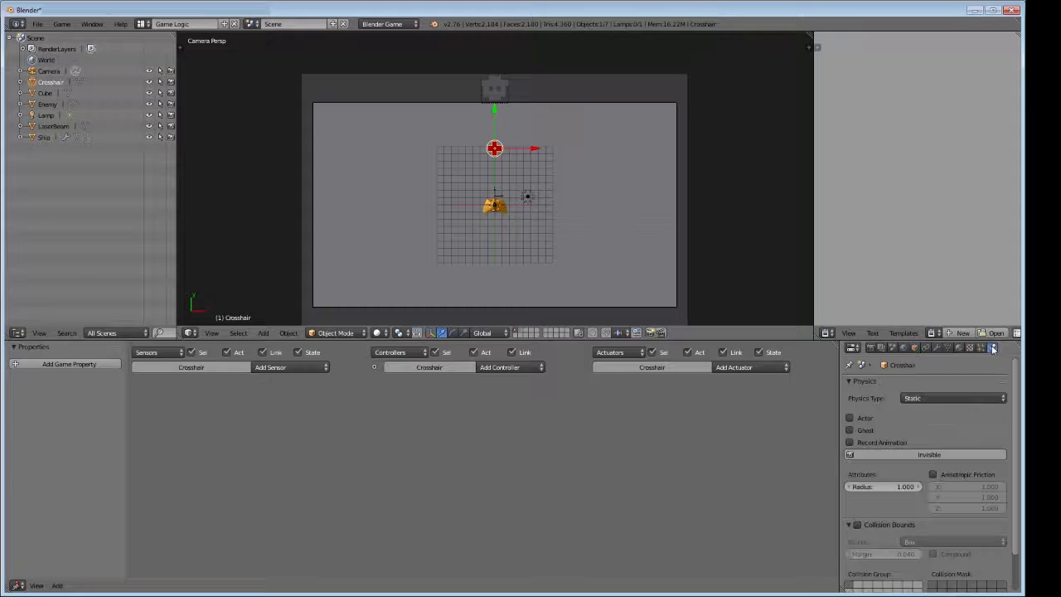
pyautogui.click(987, 399)
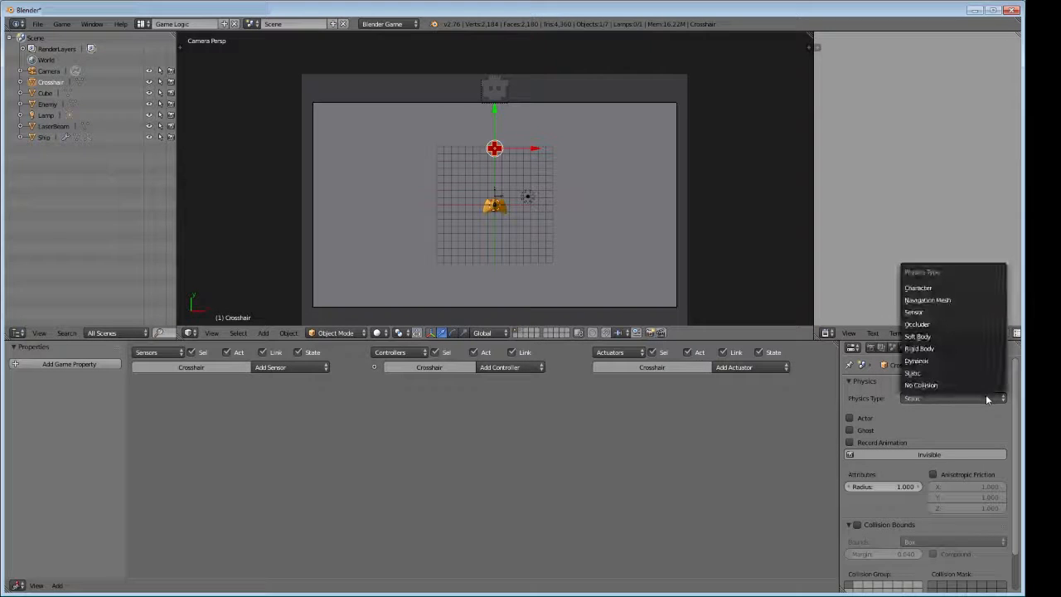
pyautogui.click(948, 386)
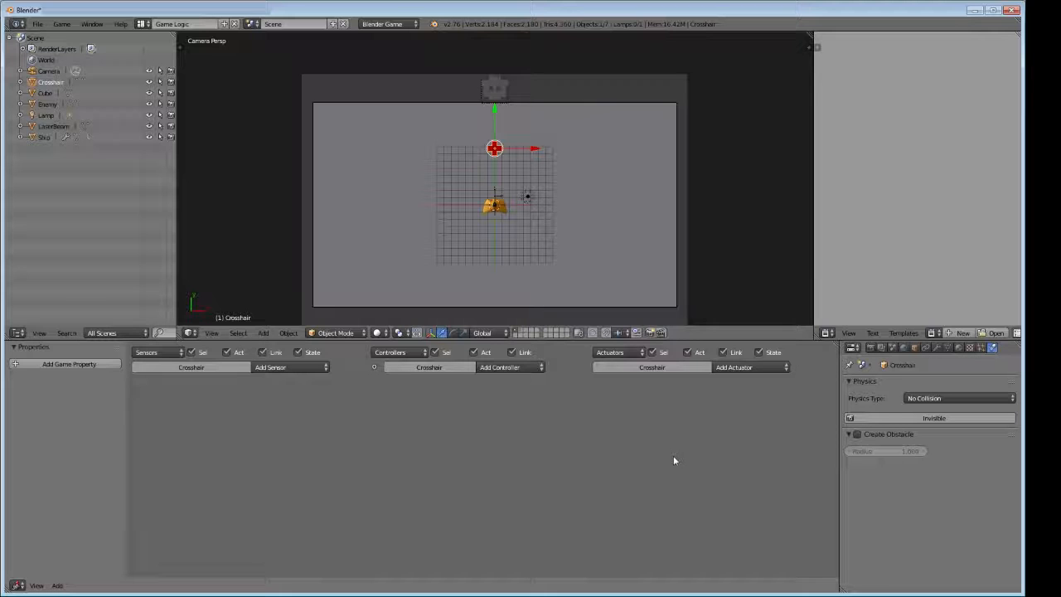
# Give the ship an Always sensor with TRUE level triggering and link it through an And controller to a new Edit Object actuator
pyautogui.rightClick(502, 210)
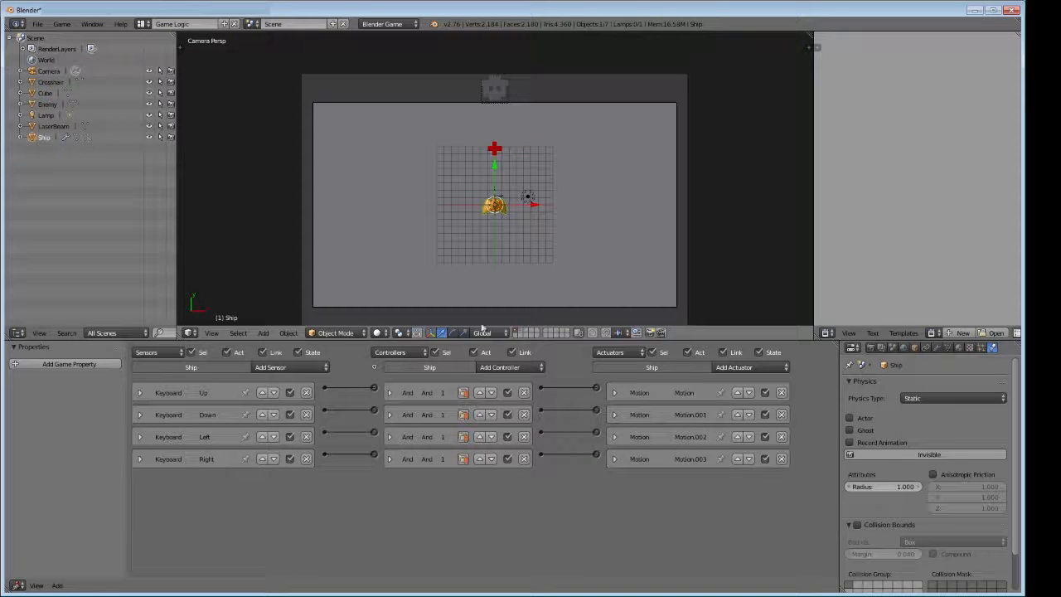
pyautogui.click(292, 367)
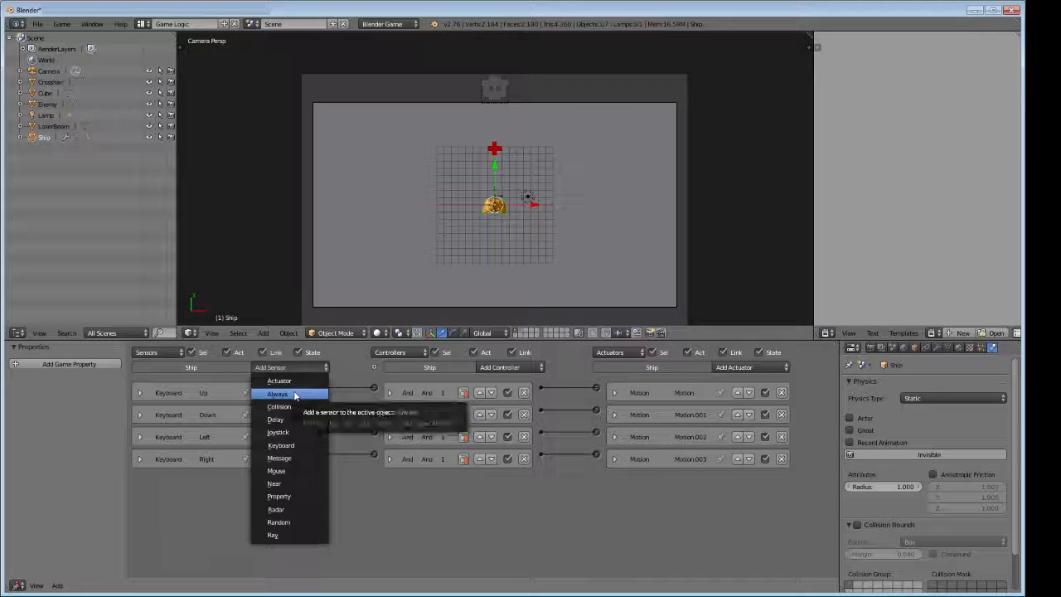
pyautogui.click(282, 394)
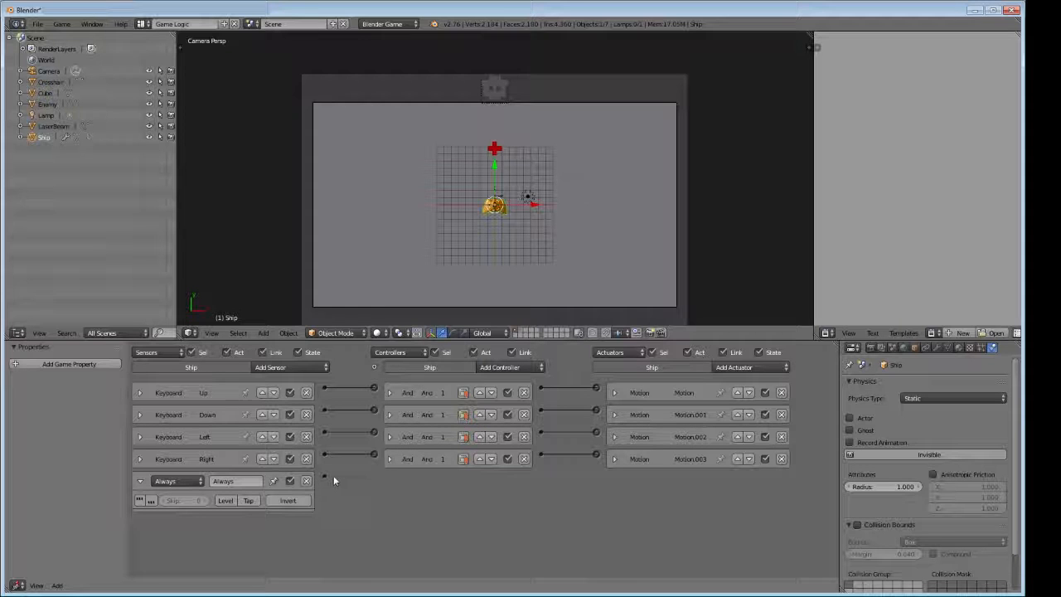
pyautogui.click(738, 368)
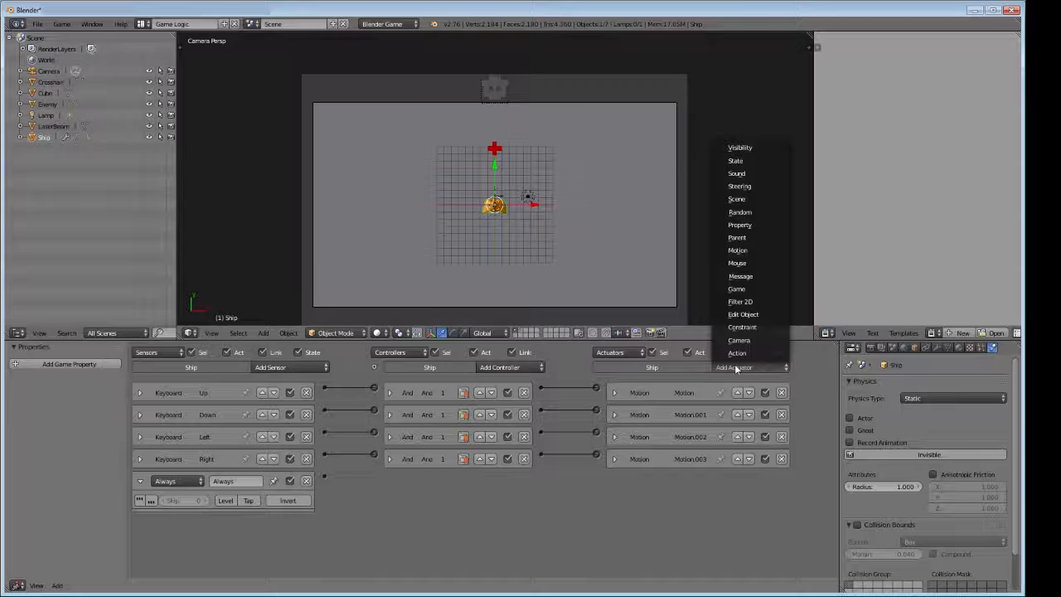
pyautogui.click(743, 315)
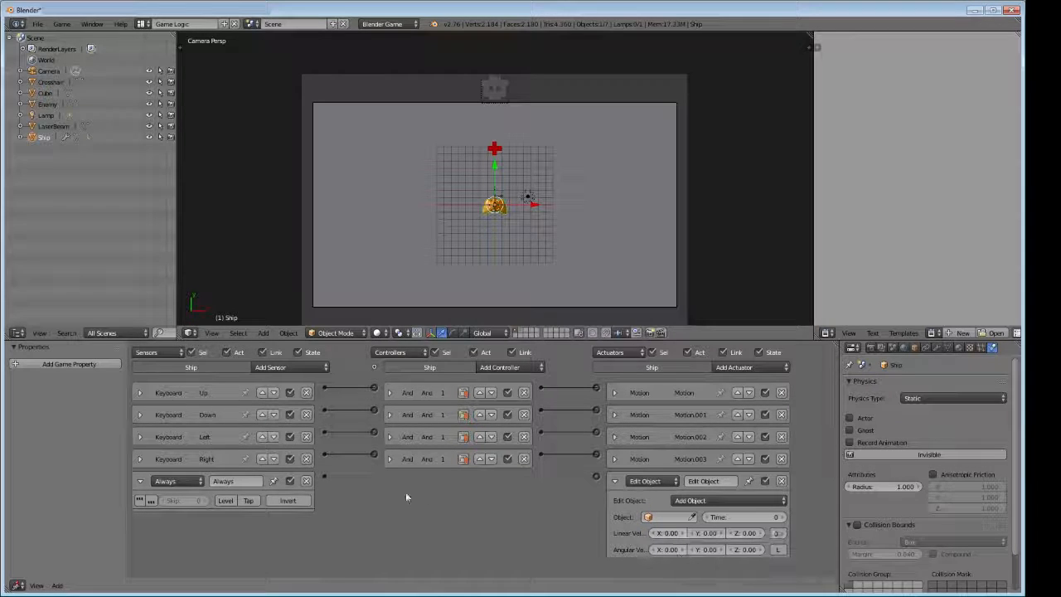
pyautogui.moveTo(324, 476); pyautogui.dragTo(595, 480)
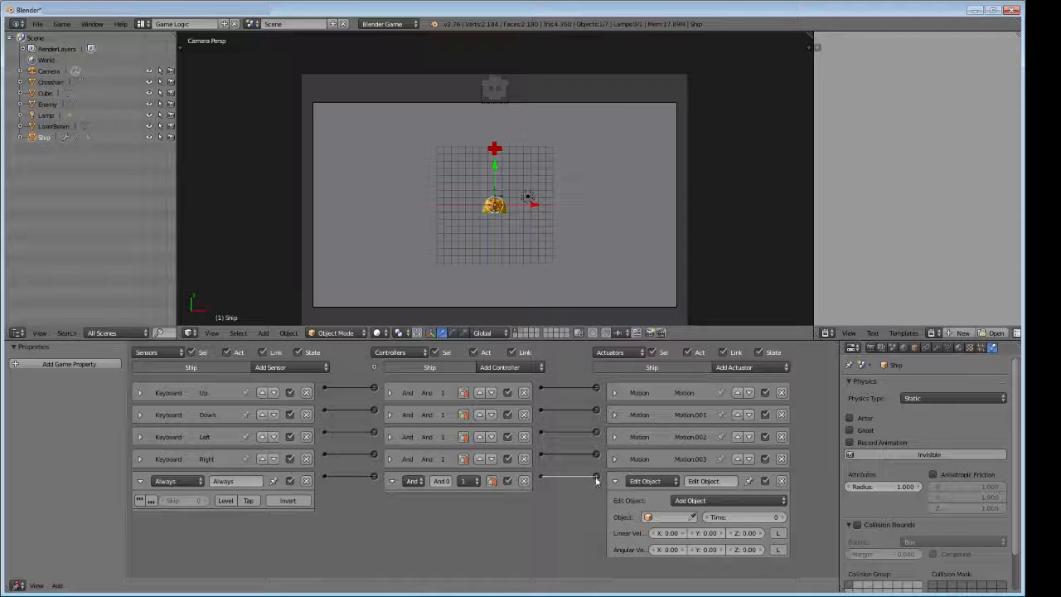
pyautogui.click(139, 501)
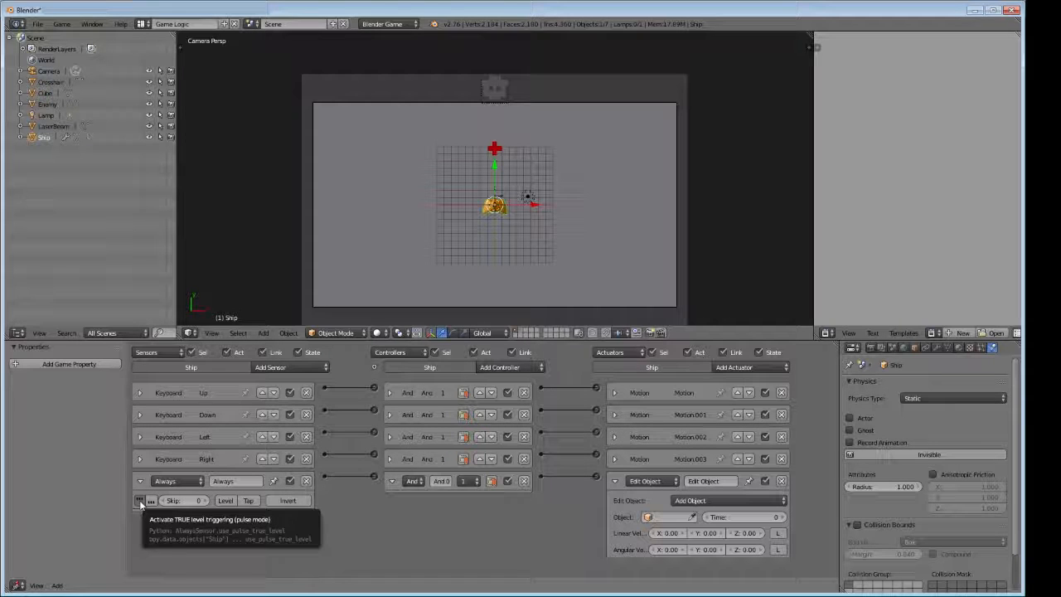
# Rename the ship's And controller linked to the Always sensor as Python
pyautogui.click(439, 480)
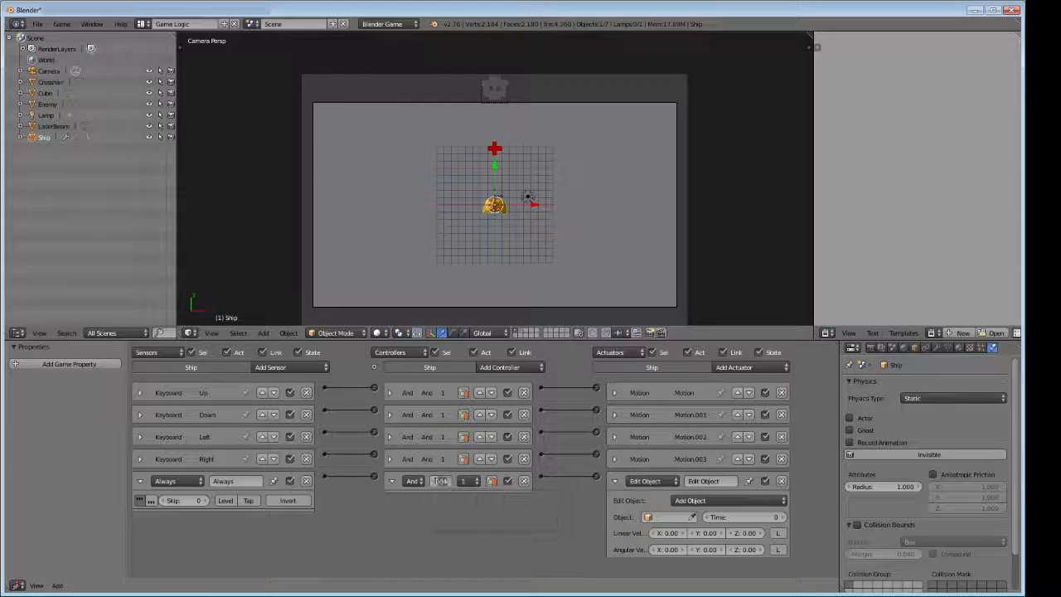
pyautogui.write('Pyt')
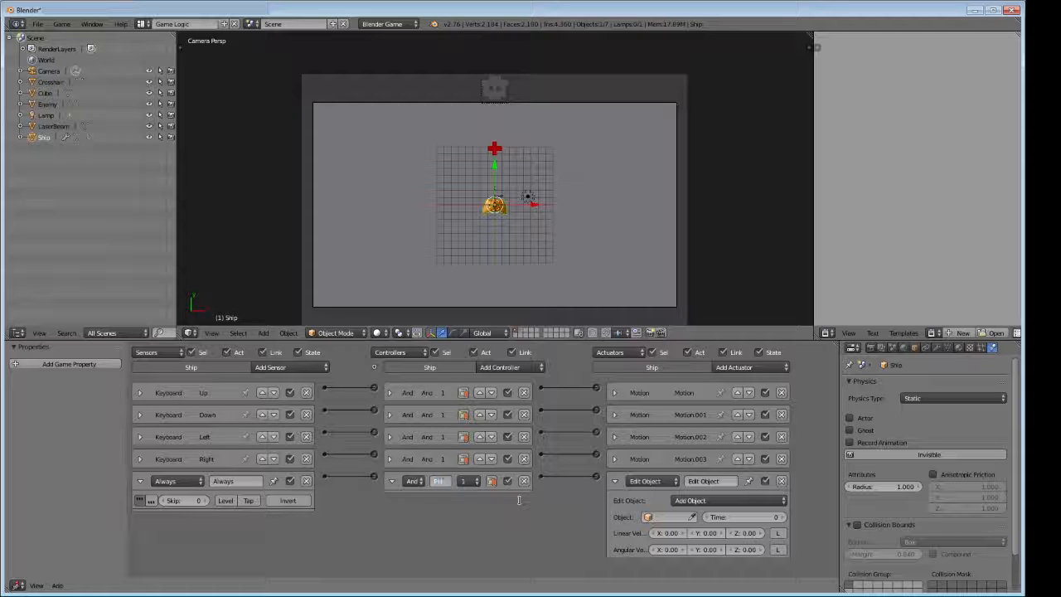
pyautogui.write('hon')
pyautogui.press('Return')
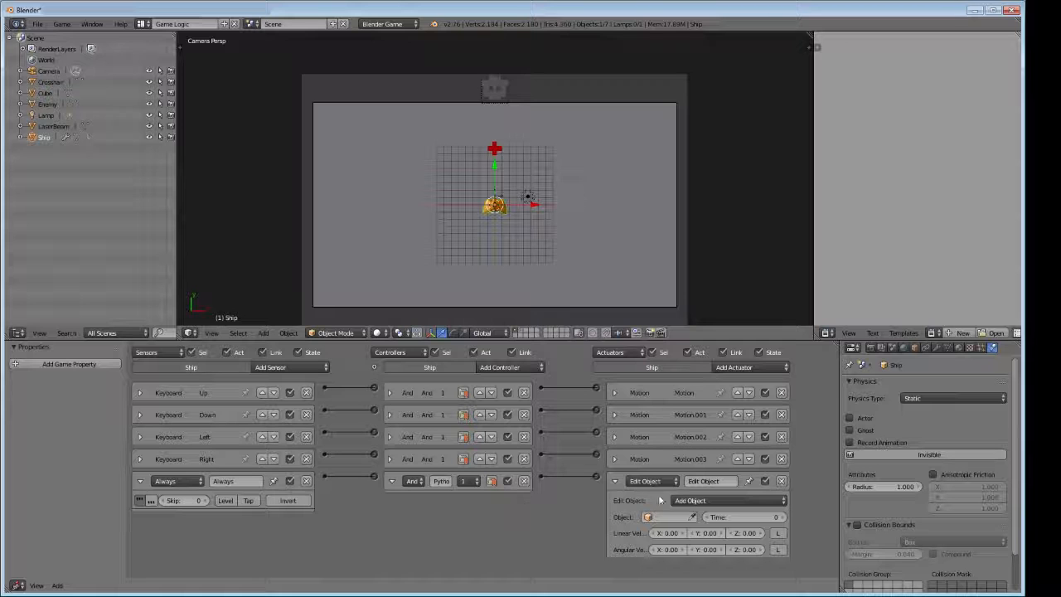
# Set the ship's Edit Object actuator to Track to, with Crosshair as the target object
pyautogui.click(705, 500)
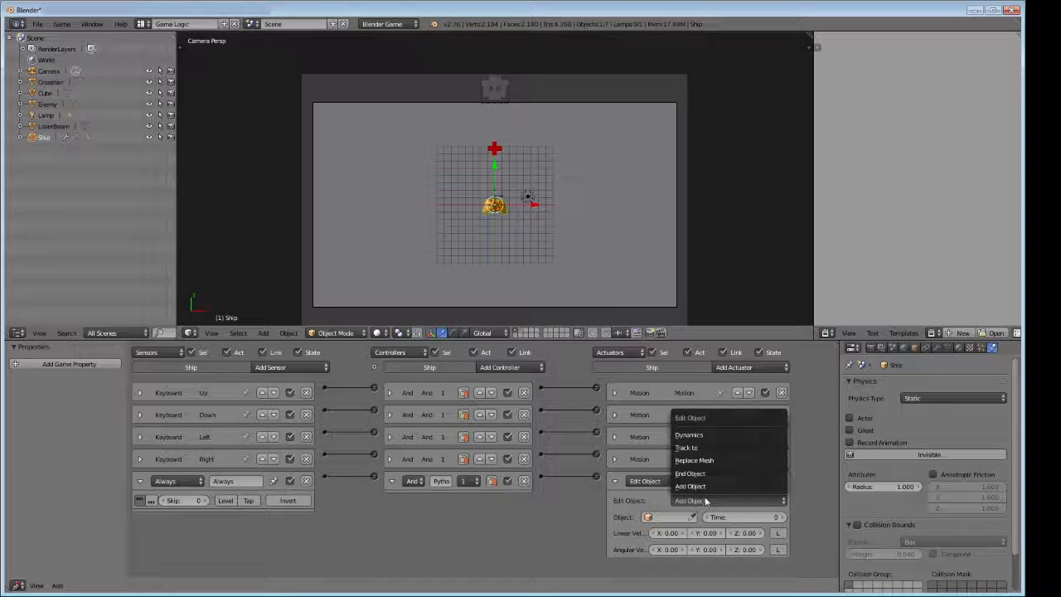
pyautogui.click(701, 447)
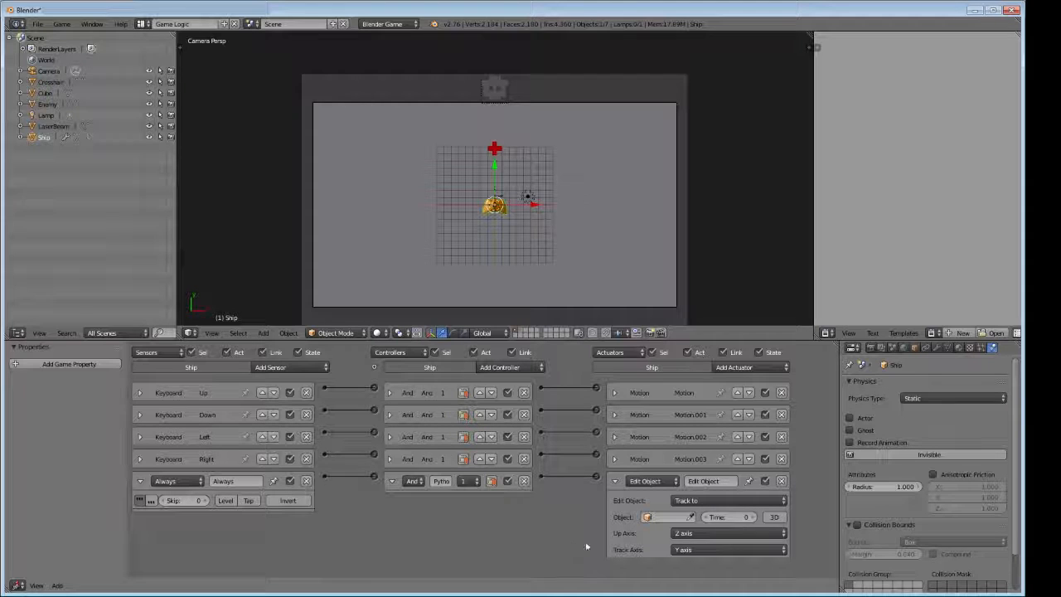
pyautogui.click(649, 518)
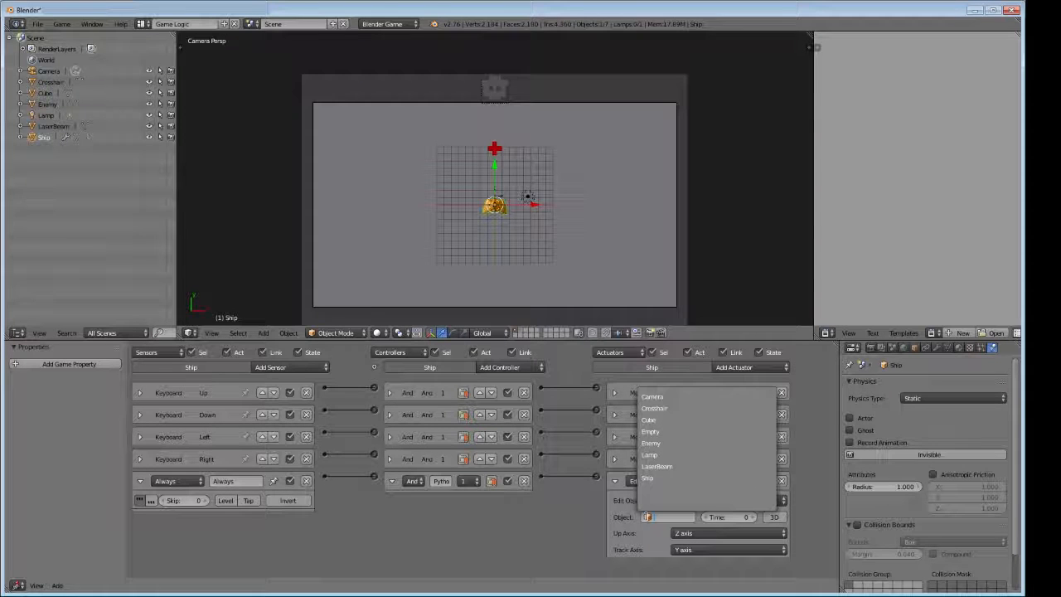
pyautogui.click(655, 408)
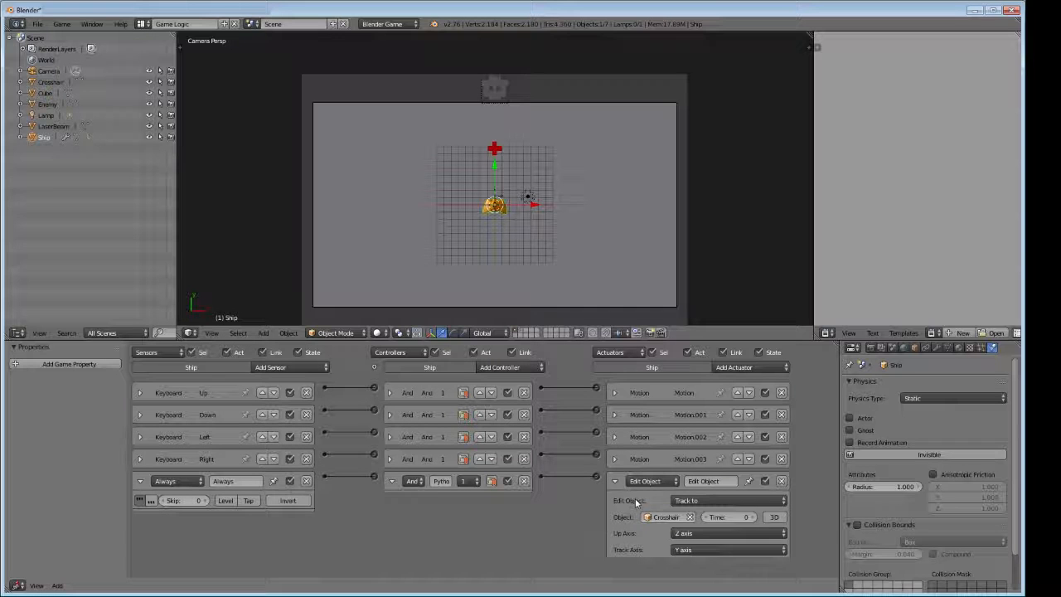
# Add a game property named Crosshair to the camera
pyautogui.scroll(5, 503, 214)
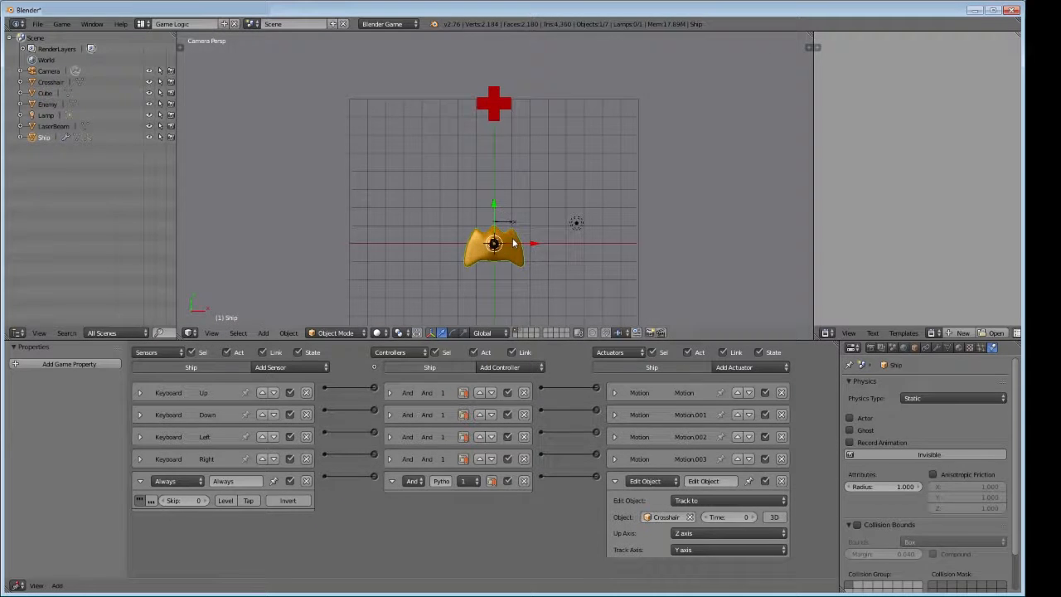
pyautogui.moveTo(514, 243); pyautogui.dragTo(512, 202, button='middle')
pyautogui.rightClick(502, 75)
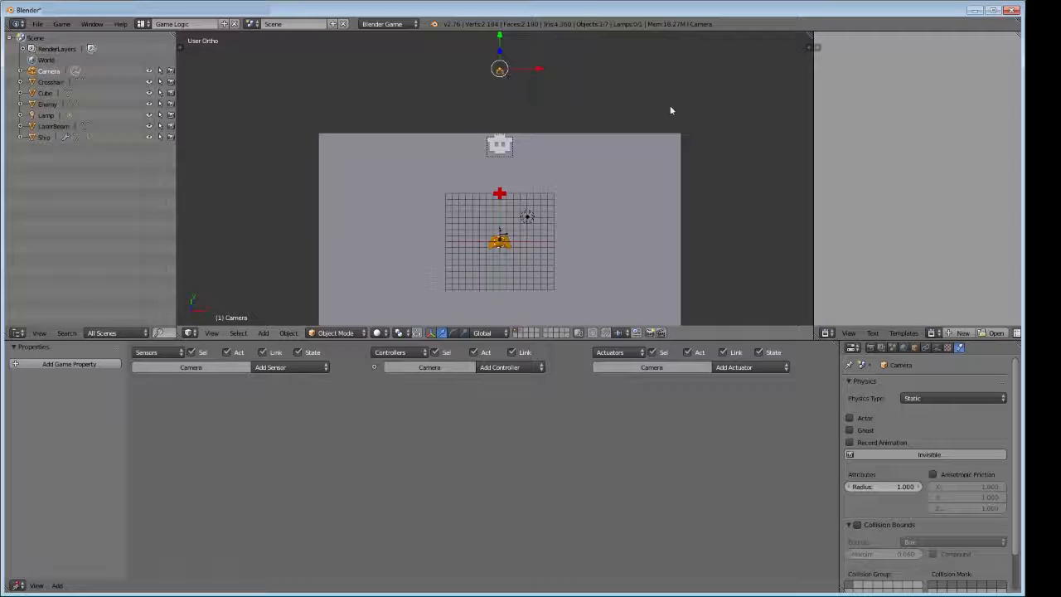
pyautogui.press('KP_7')
pyautogui.scroll(5, 535, 251)
pyautogui.keyDown('shift'); pyautogui.moveTo(536, 251); pyautogui.dragTo(539, 171, button='middle'); pyautogui.keyUp('shift')
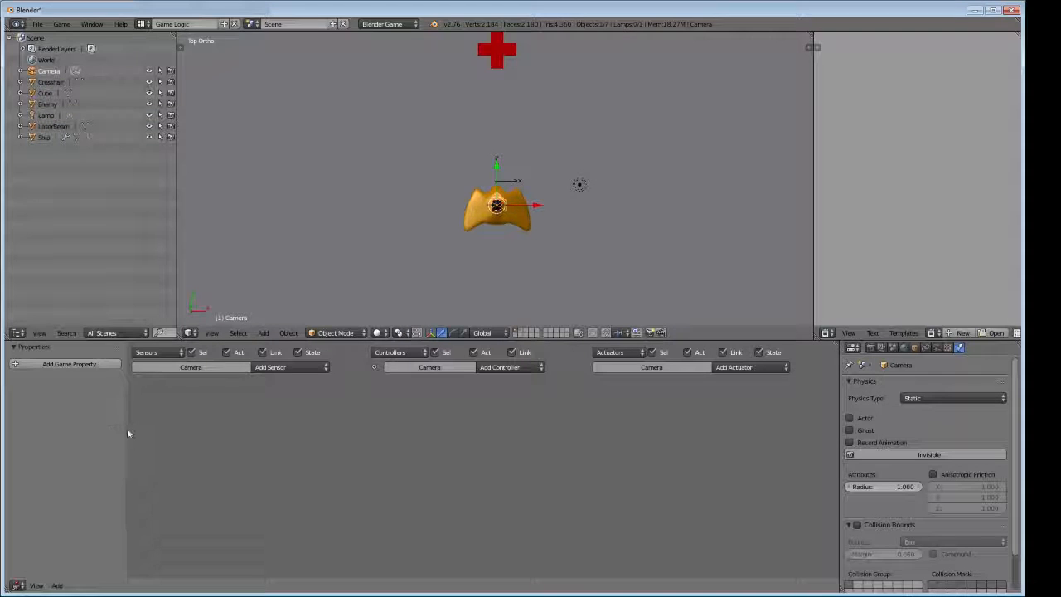
pyautogui.moveTo(125, 428); pyautogui.dragTo(203, 429)
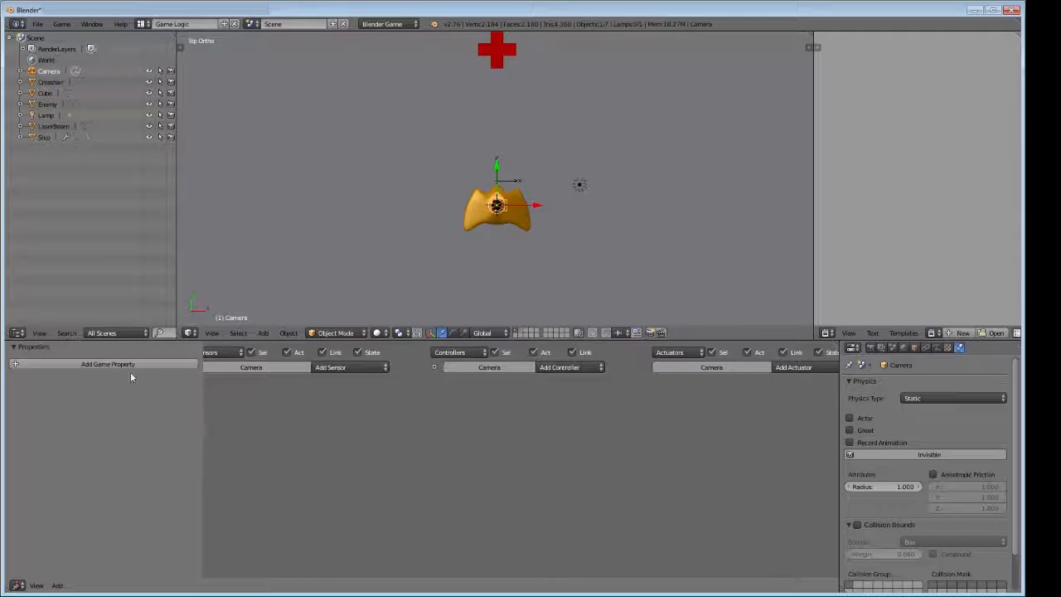
pyautogui.click(108, 365)
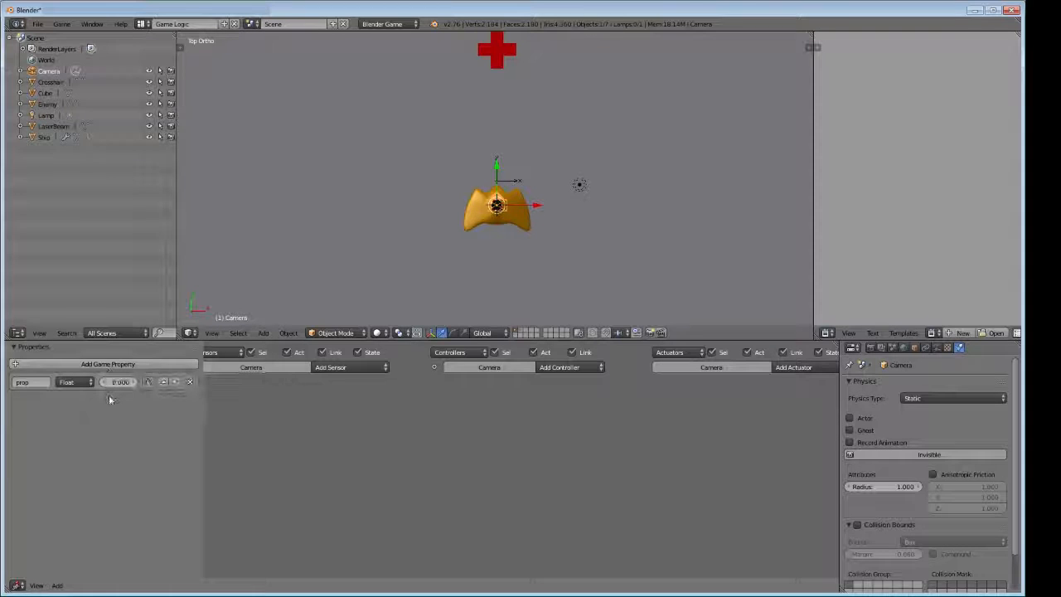
pyautogui.click(30, 382)
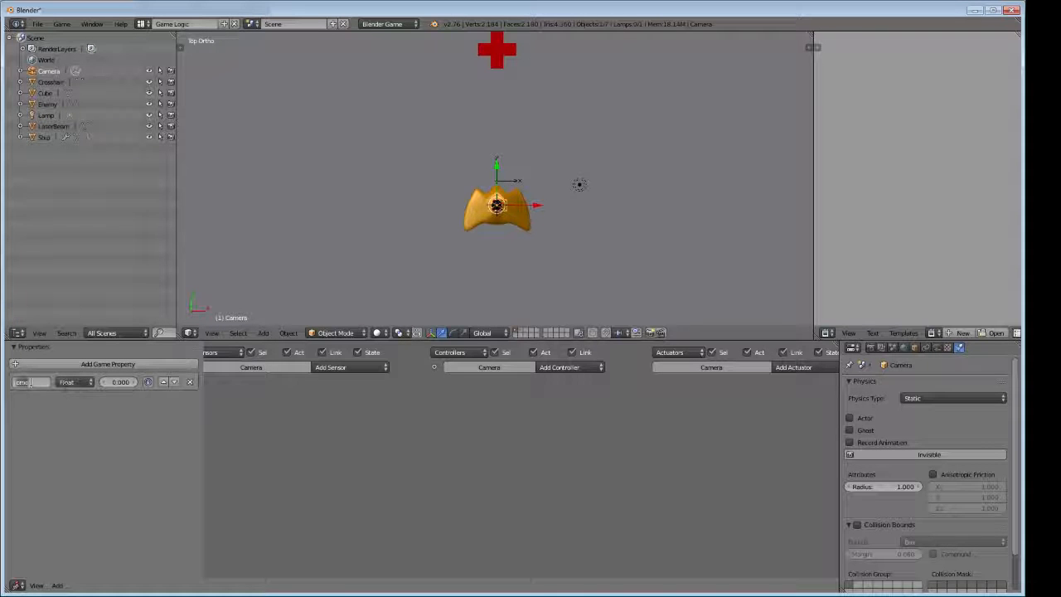
pyautogui.write('sr')
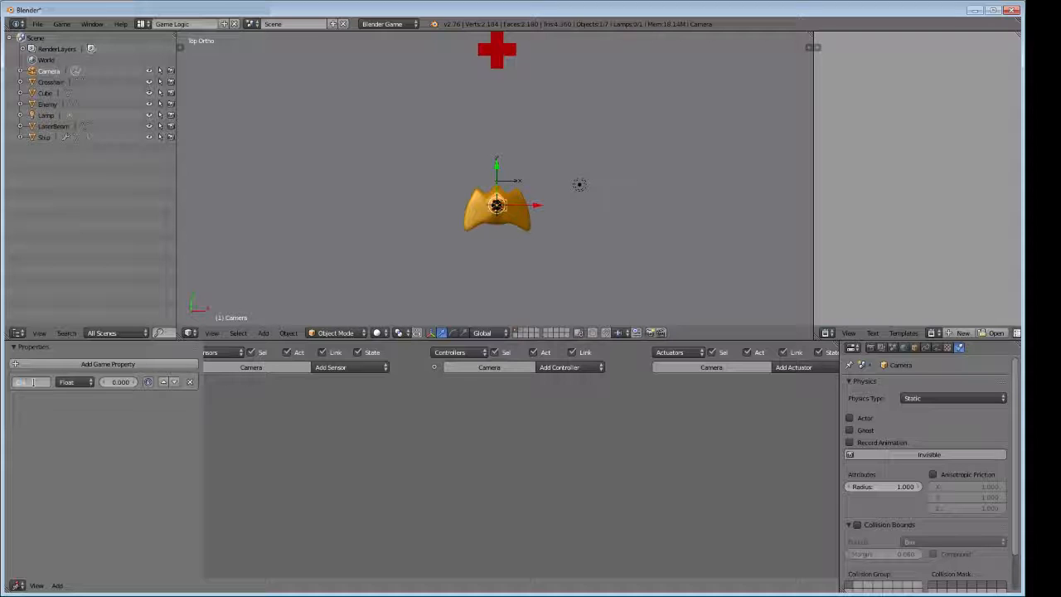
pyautogui.write('osshair')
pyautogui.press('Return')
# Make the camera's Crosshair property a String with the value Empty
pyautogui.click(75, 381)
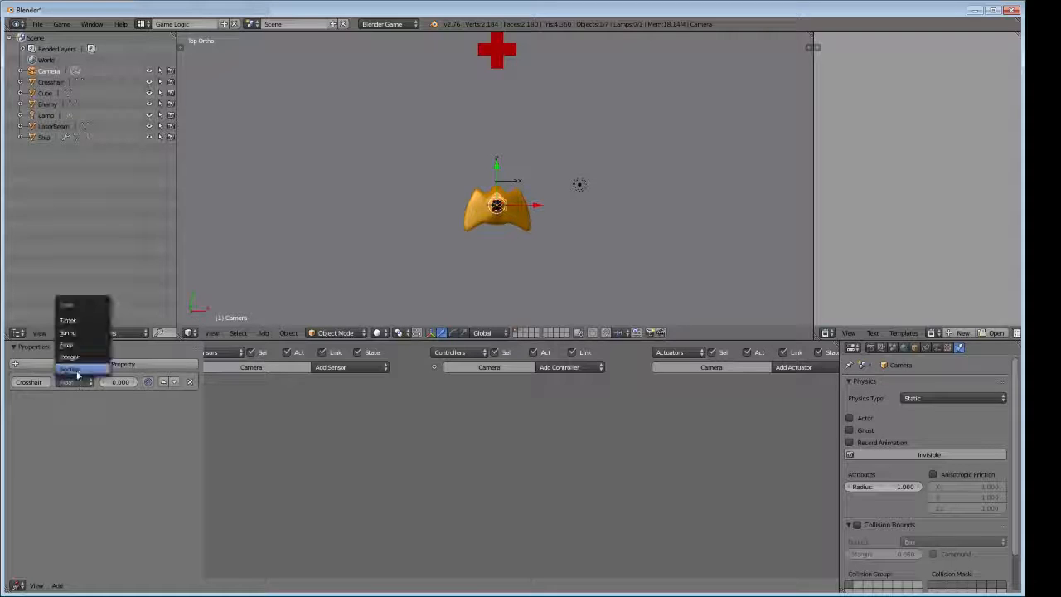
pyautogui.click(76, 334)
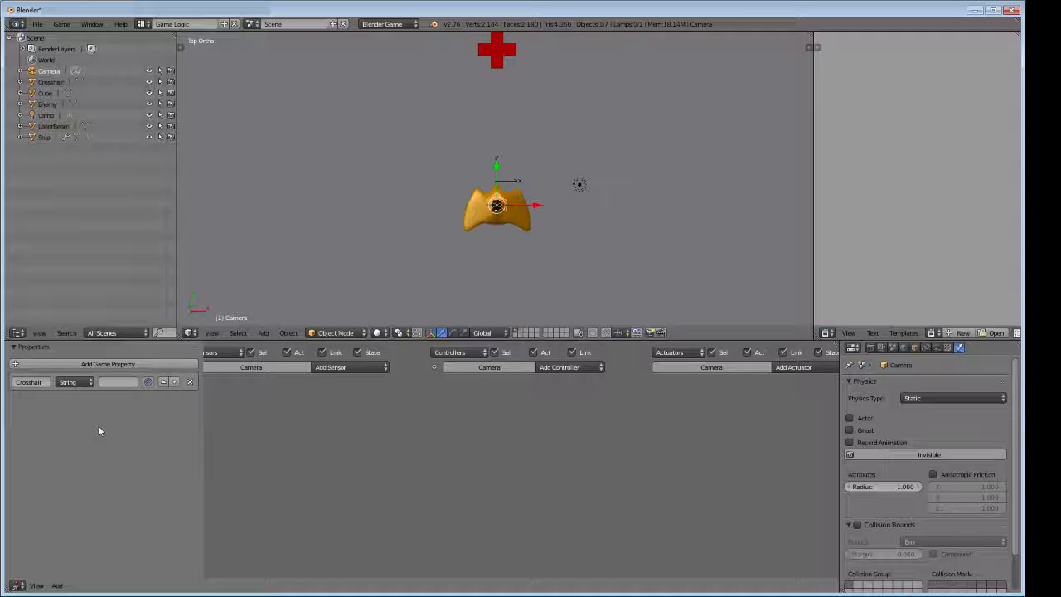
pyautogui.click(108, 382)
pyautogui.write('Empty')
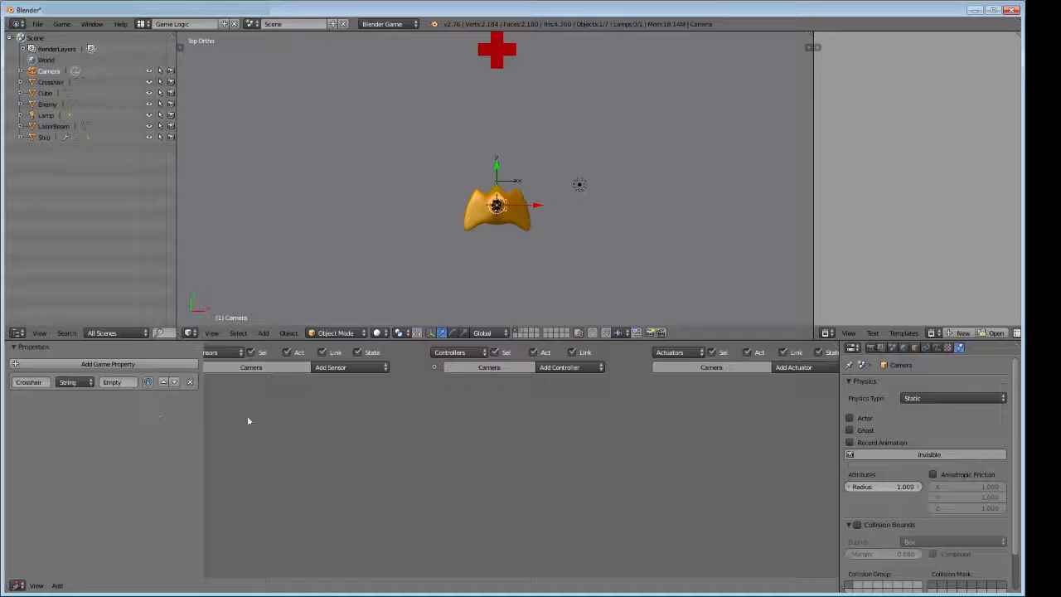
# Add a Mouse sensor to the camera with TRUE level triggering and the Mouse Over Any event
pyautogui.scroll(-2, 485, 117)
pyautogui.scroll(3, 485, 117)
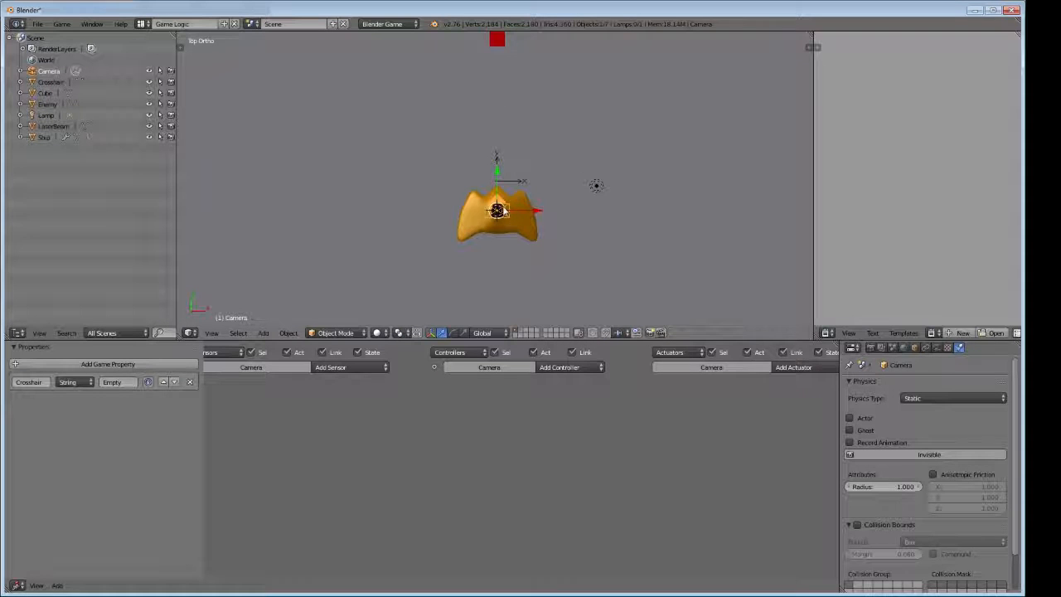
pyautogui.click(366, 369)
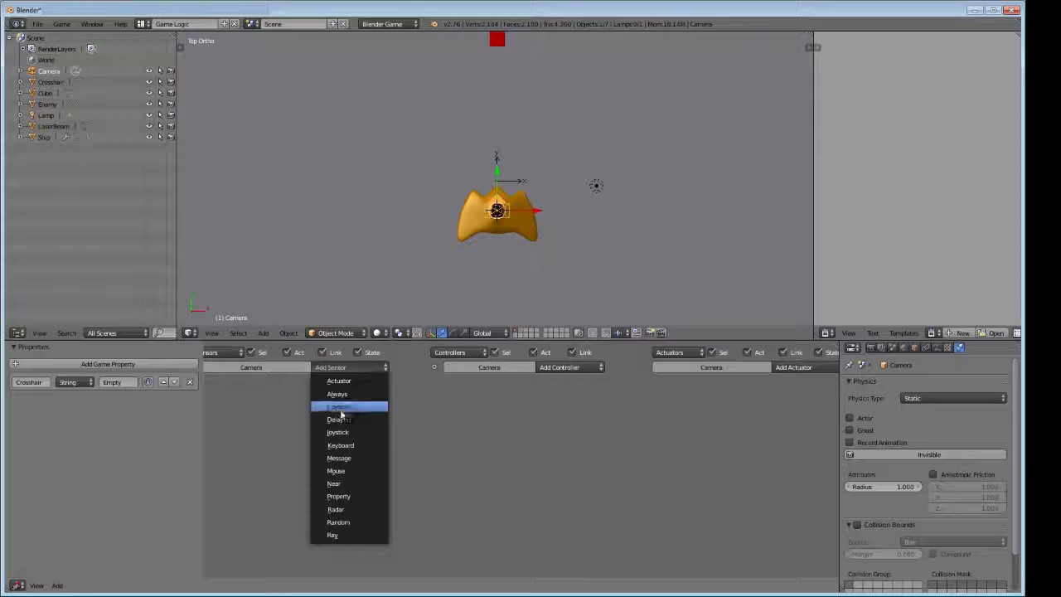
pyautogui.click(347, 471)
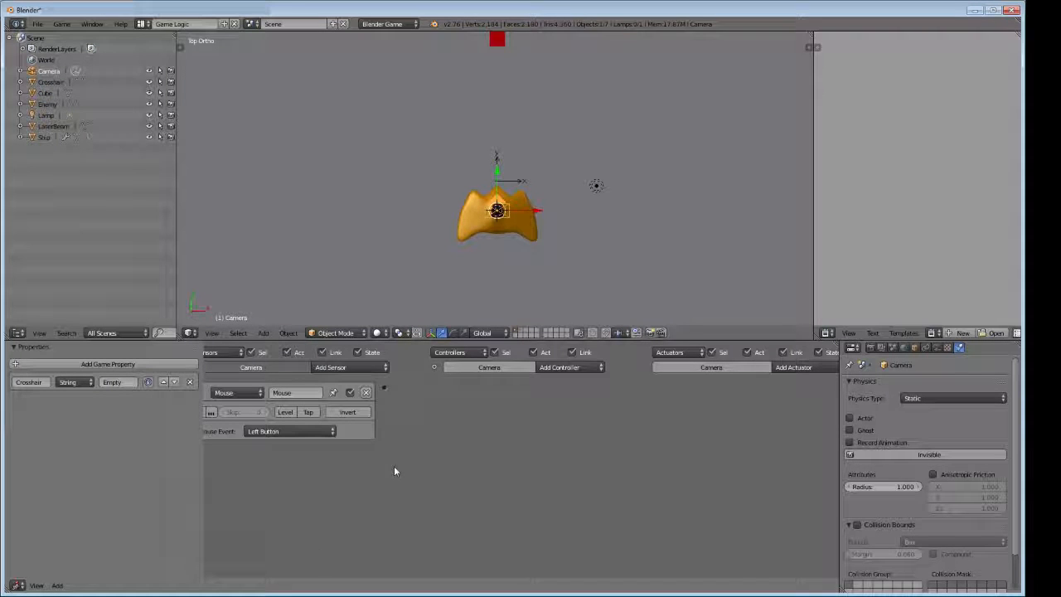
pyautogui.moveTo(257, 466); pyautogui.dragTo(276, 460, button='middle')
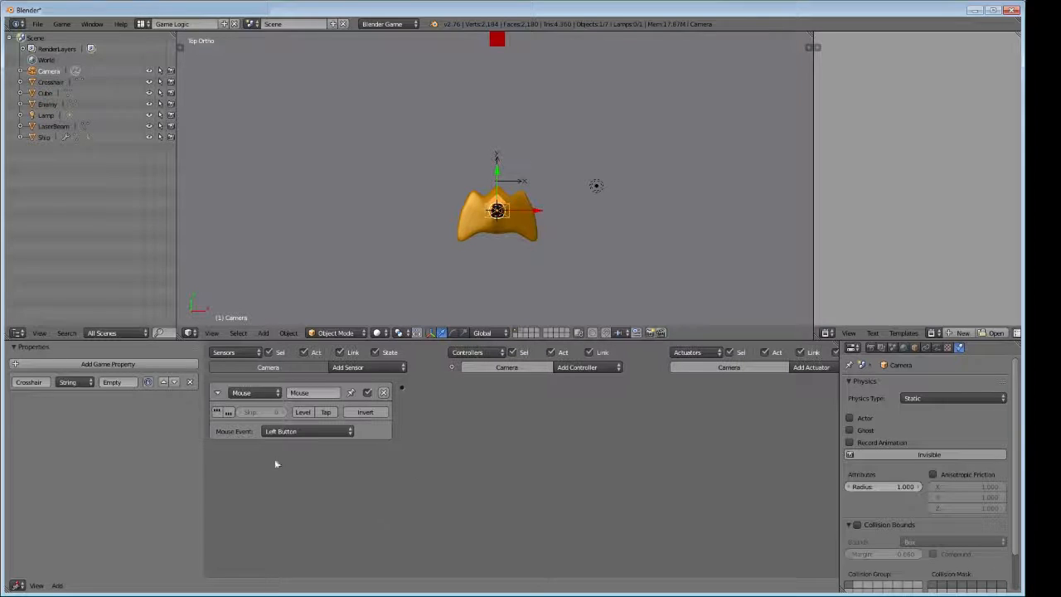
pyautogui.click(216, 412)
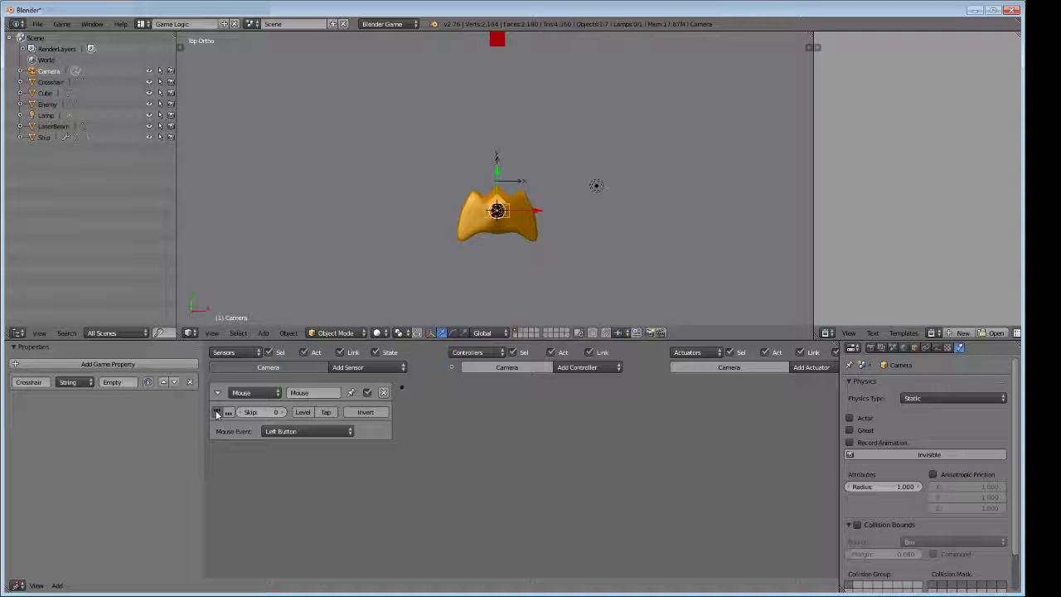
pyautogui.click(271, 430)
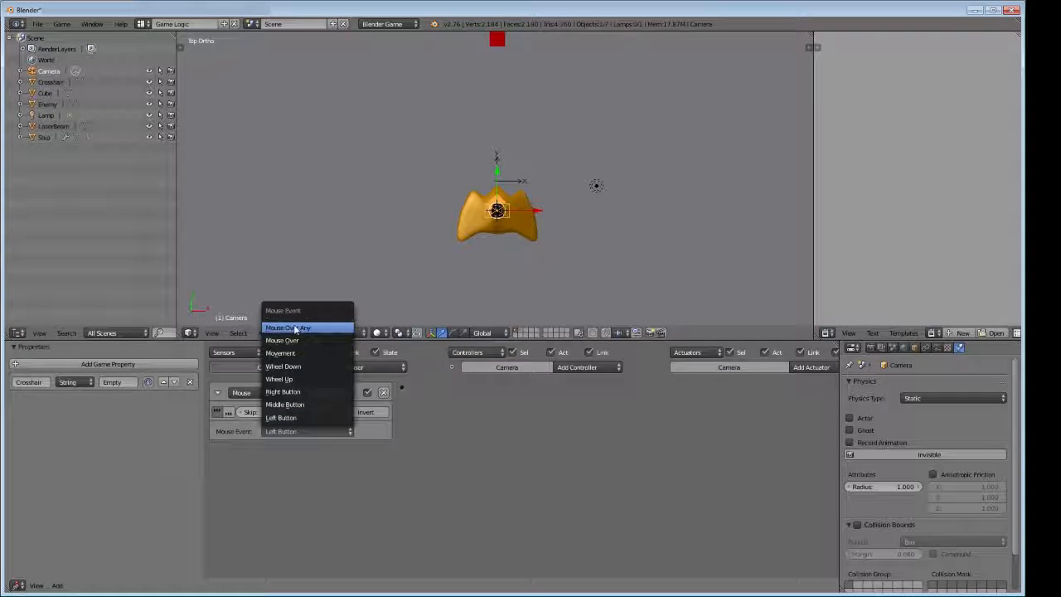
pyautogui.click(294, 322)
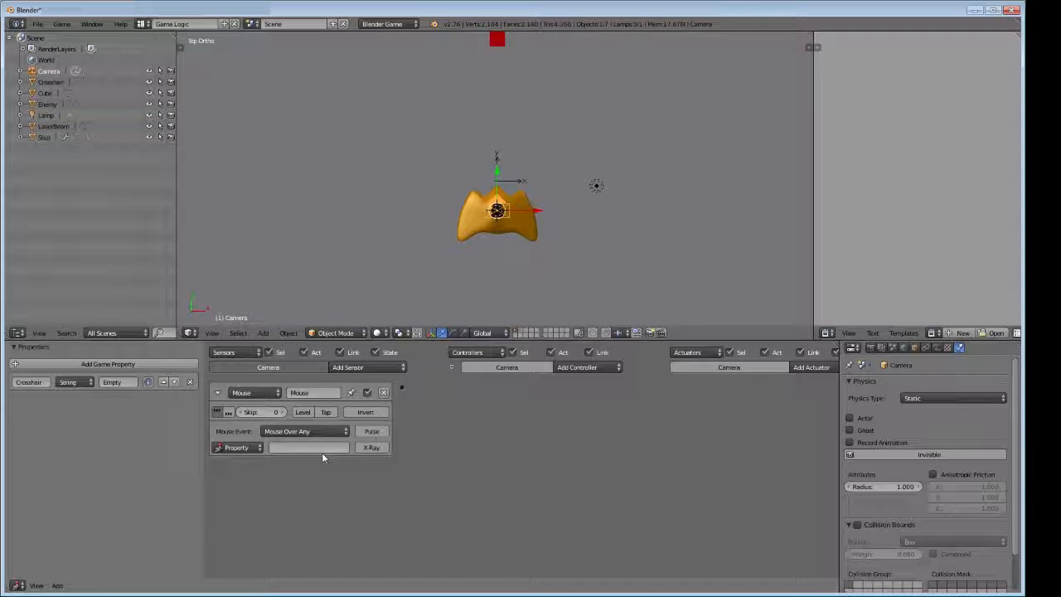
# Save the Blender file
pyautogui.click(37, 23)
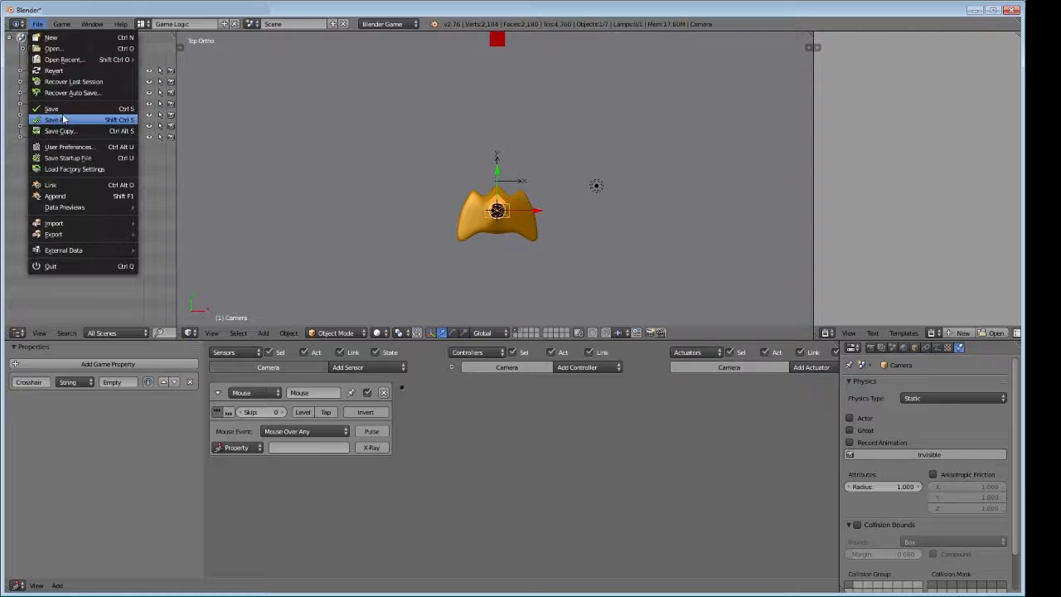
pyautogui.click(61, 109)
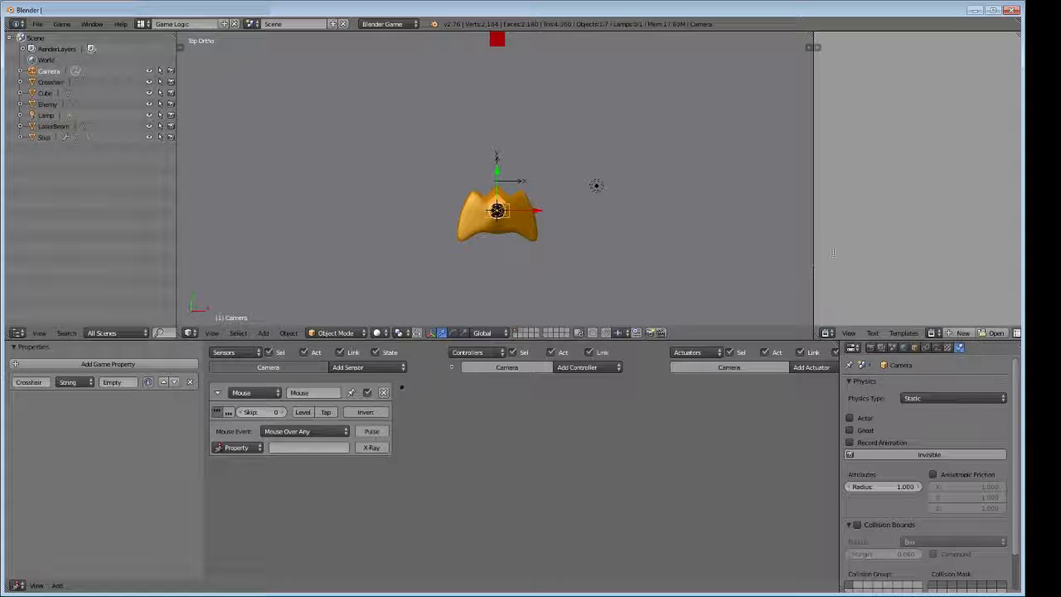
# Widen the Text Editor area beside the 3D view, keeping Text Editor as its editor type
pyautogui.moveTo(813, 220); pyautogui.dragTo(701, 221)
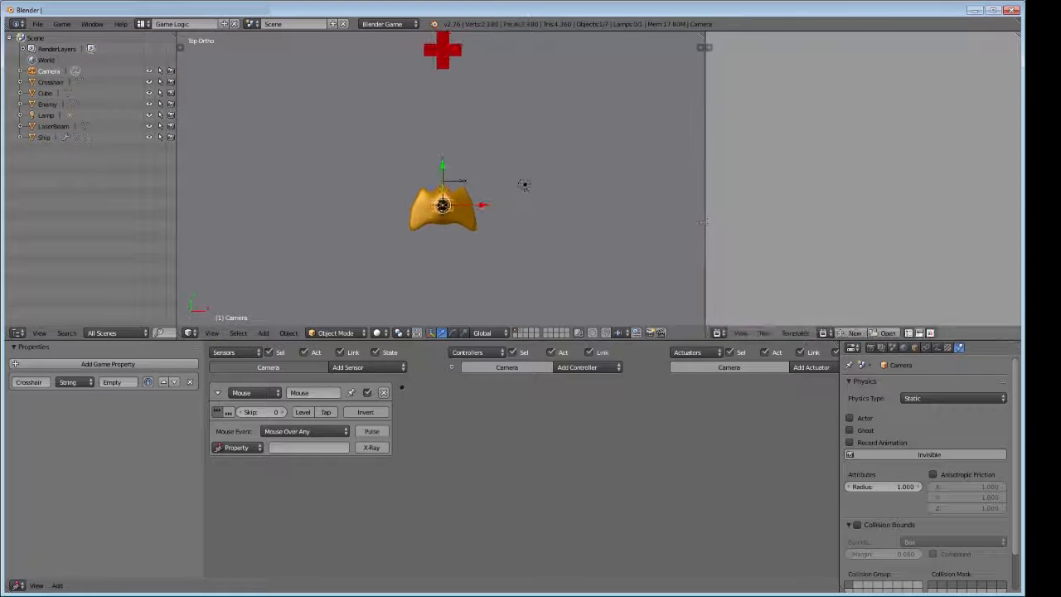
pyautogui.click(718, 332)
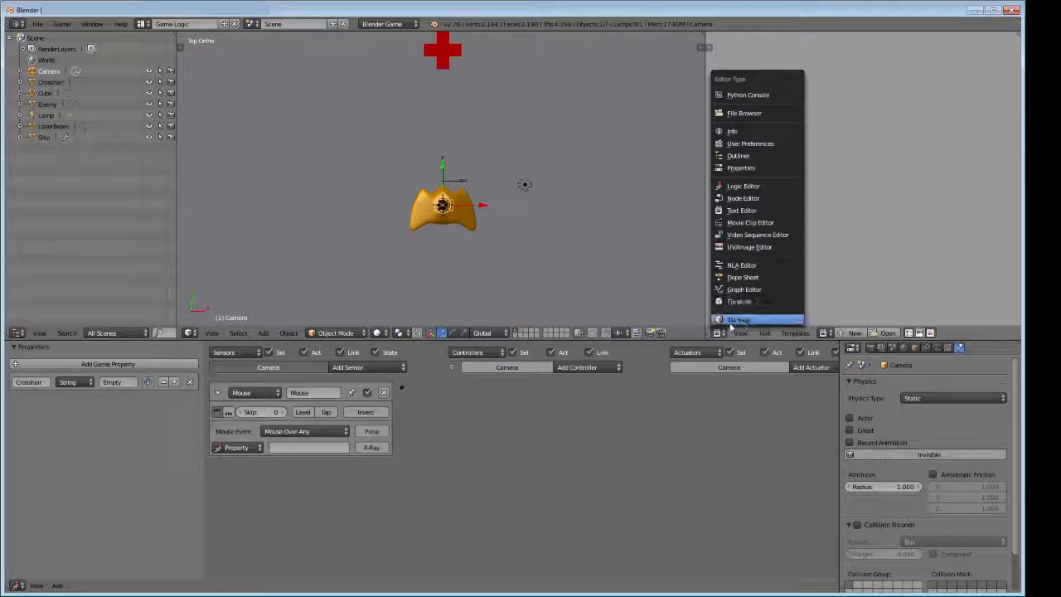
pyautogui.click(718, 332)
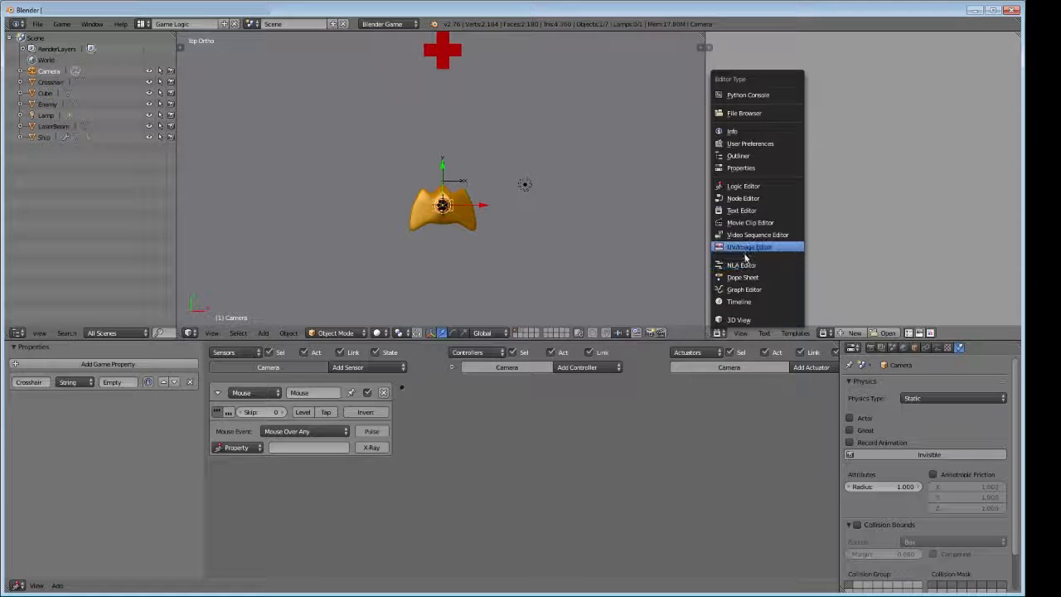
pyautogui.click(771, 211)
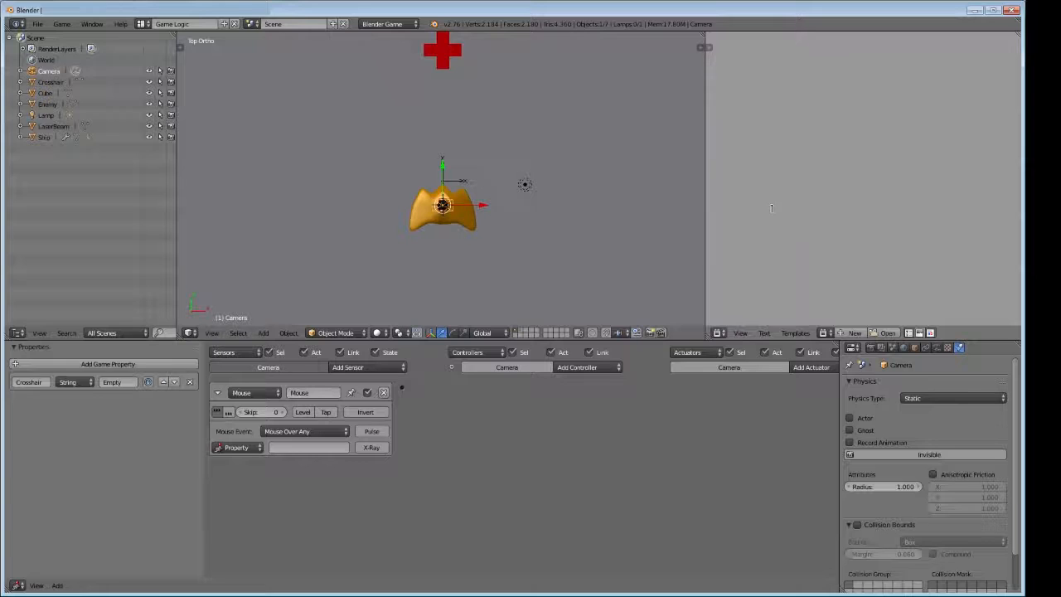
# Create a script from the Gamelogic Simple Python template and name it Crosshair.py
pyautogui.click(792, 334)
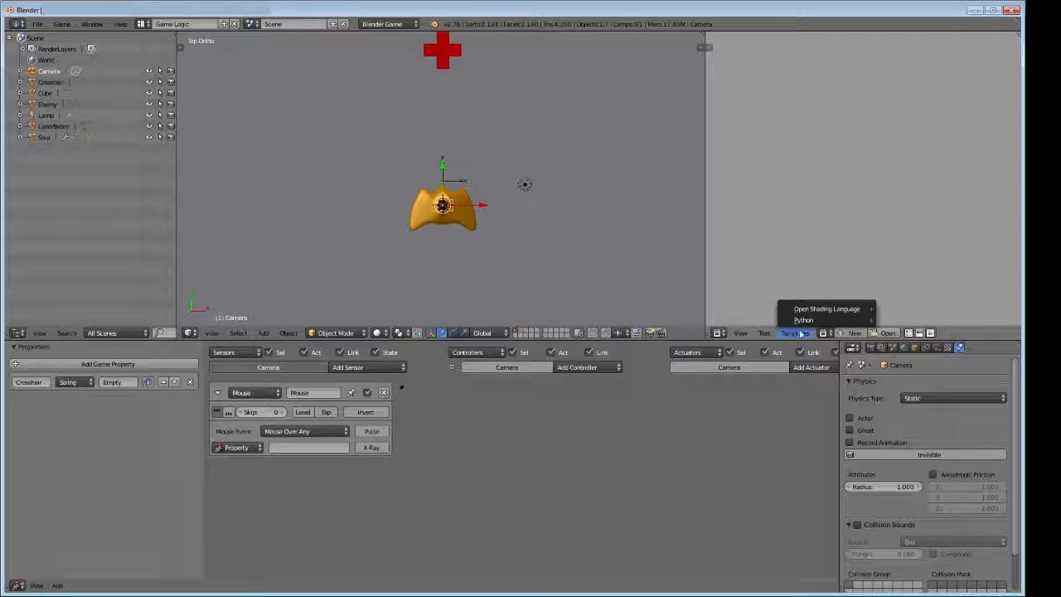
pyautogui.moveTo(803, 320)
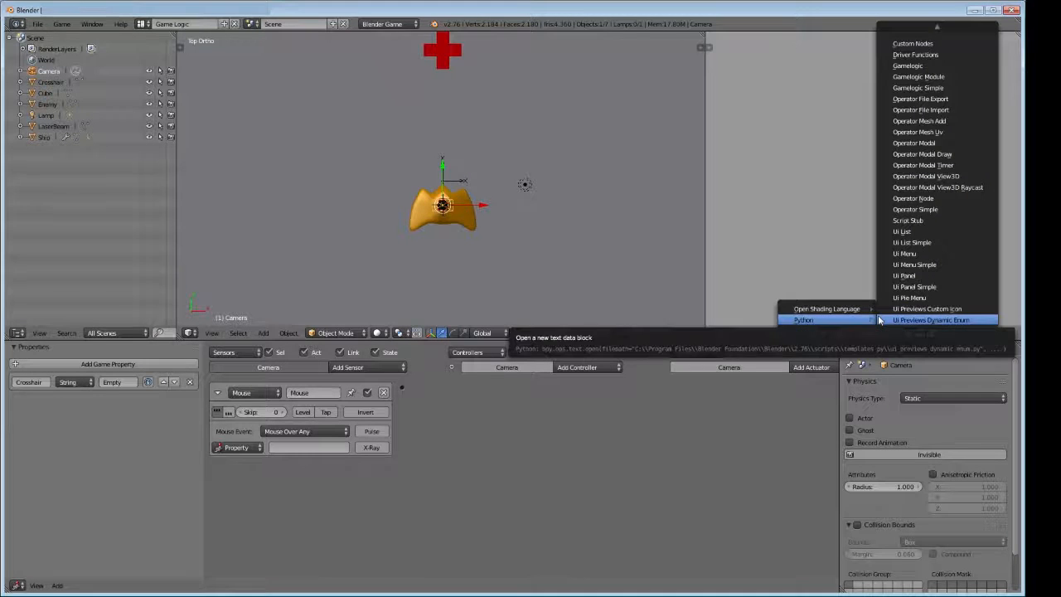
pyautogui.click(929, 89)
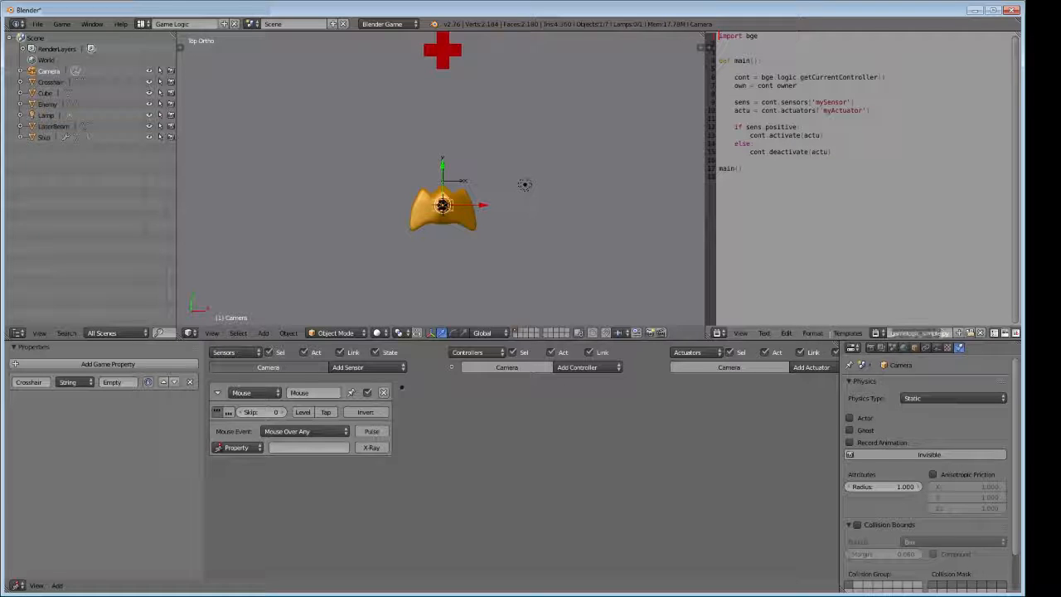
pyautogui.write('Crosshair')
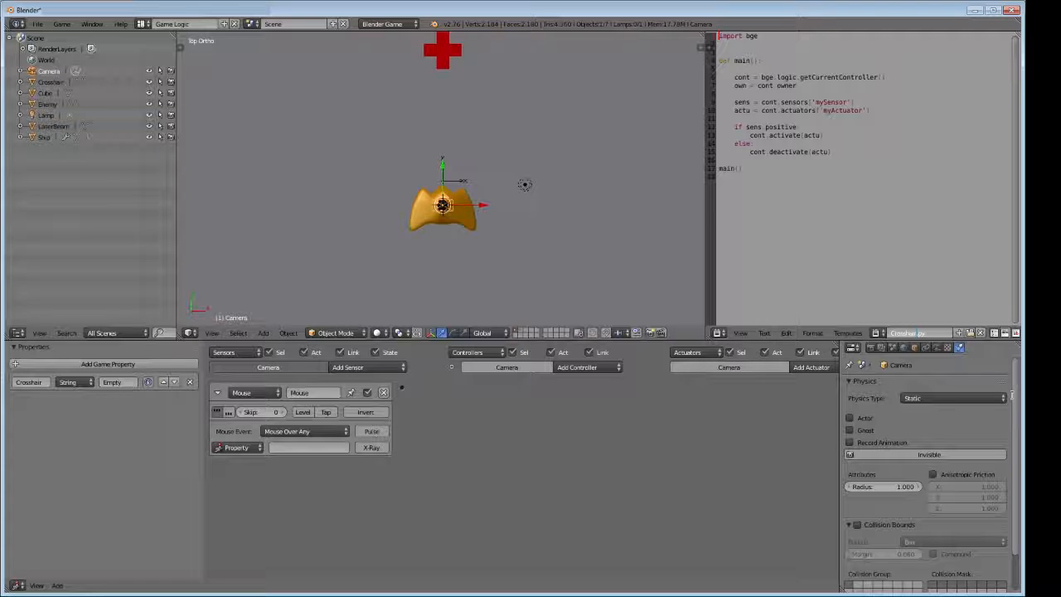
pyautogui.press('Return')
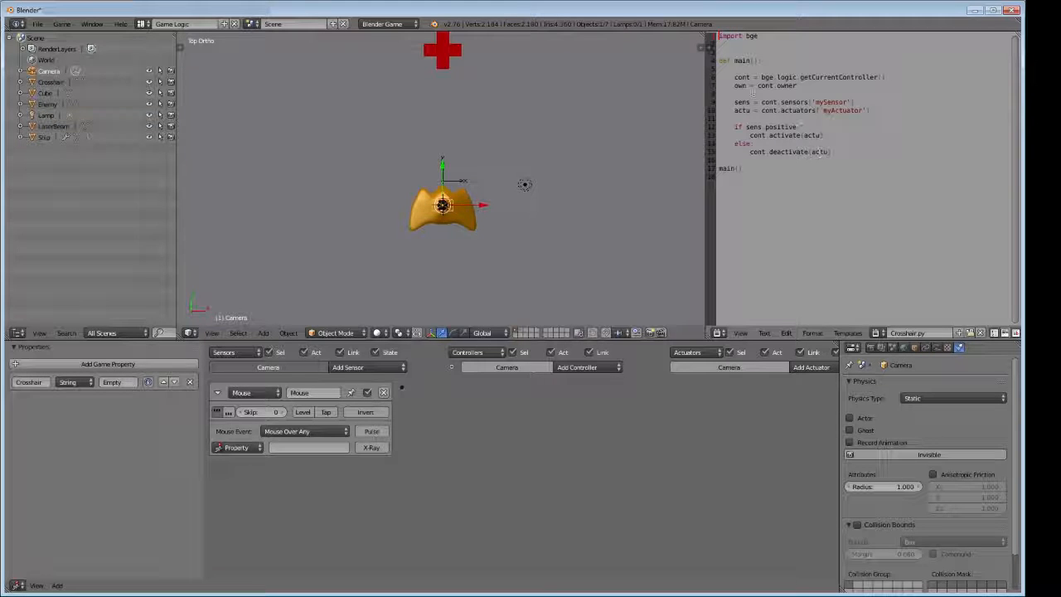
# Delete the template code inside main(), keeping an indented blank line for new code
pyautogui.moveTo(734, 77); pyautogui.dragTo(850, 152)
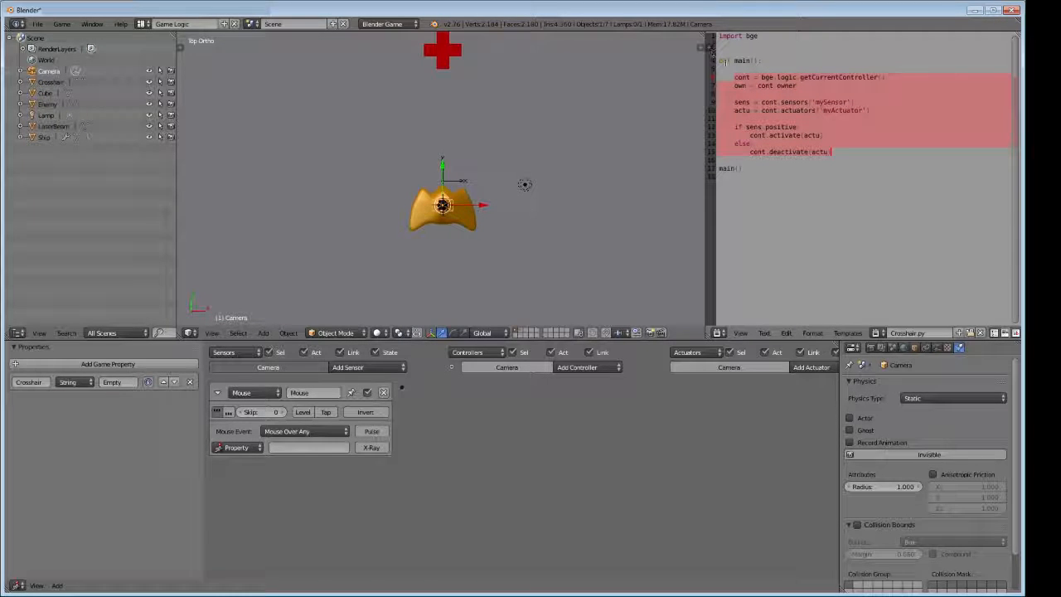
pyautogui.moveTo(721, 78); pyautogui.dragTo(844, 161)
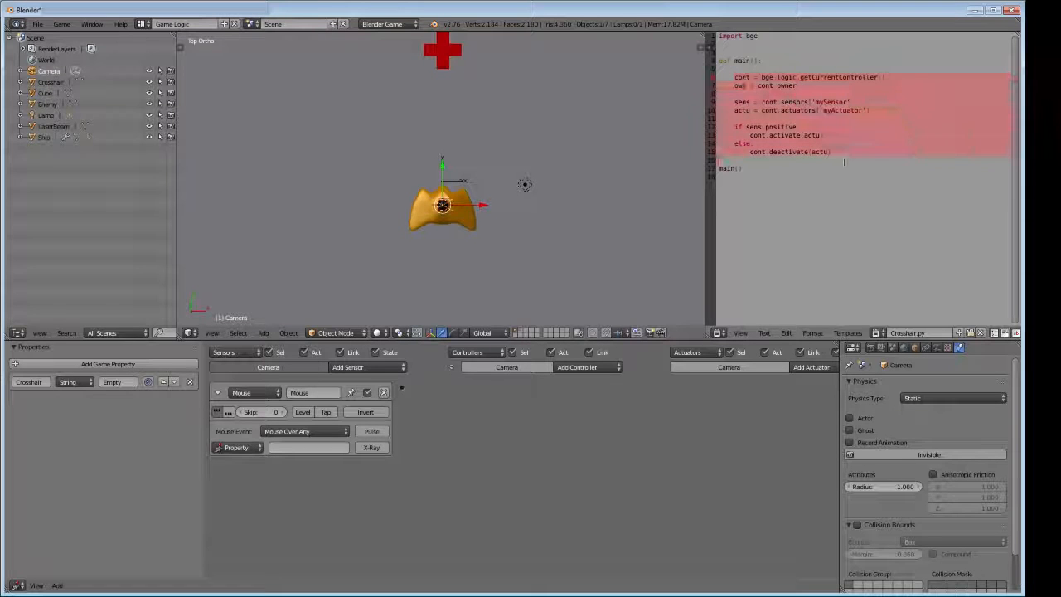
pyautogui.click(845, 154)
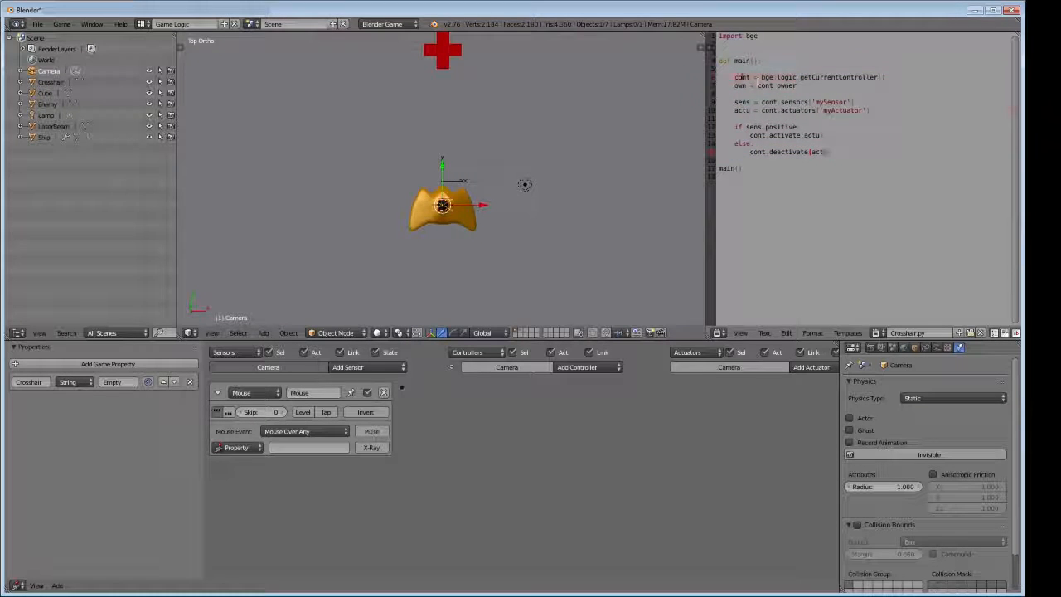
pyautogui.keyDown('shift'); pyautogui.click(736, 77); pyautogui.keyUp('shift')
pyautogui.press('BackSpace')
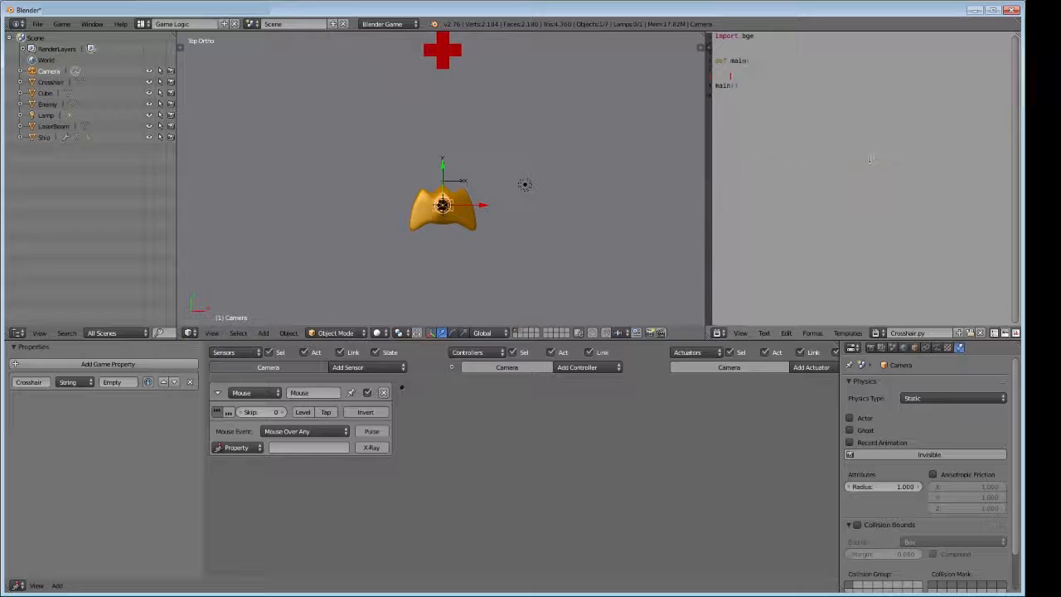
pyautogui.press('Return')
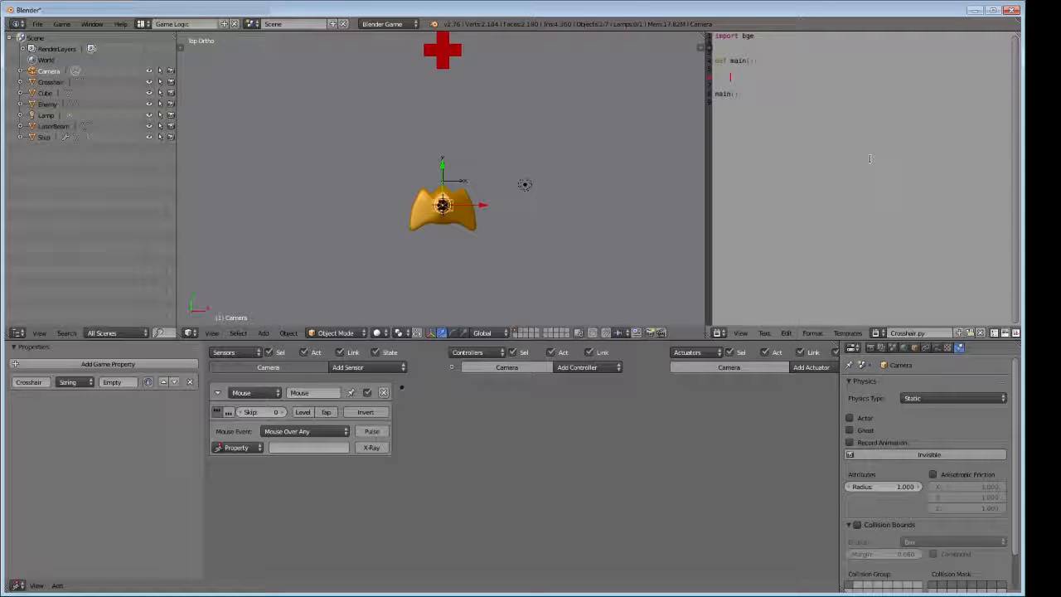
# Inside main(), define cont = bge.logic.getCurrentController(), own = cont.owner and sens = cont.sensors['Mouse']
pyautogui.write('cont = ')
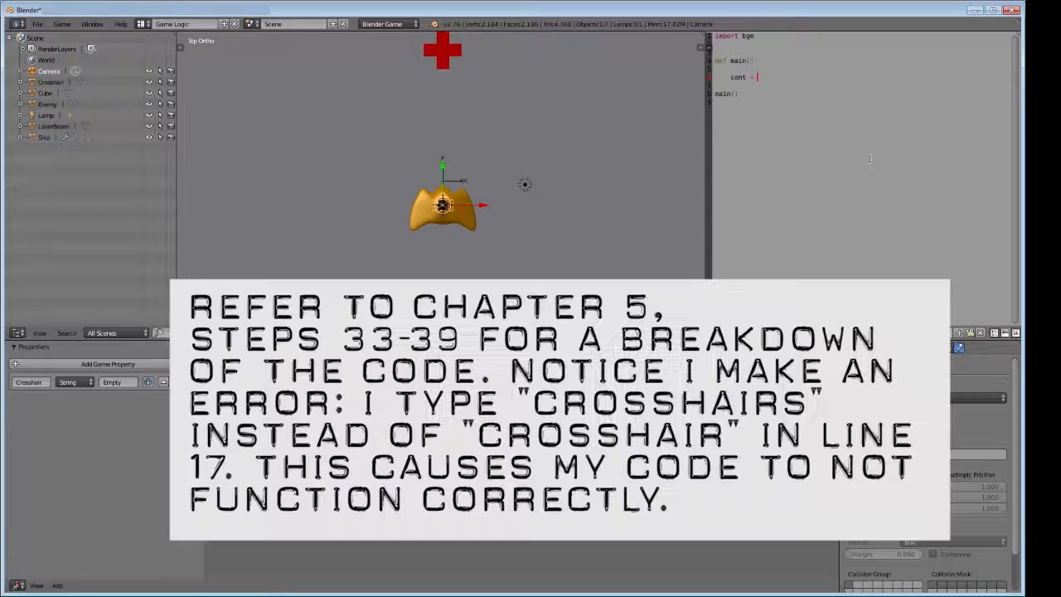
pyautogui.write('bge.logid.getCurrentController()')
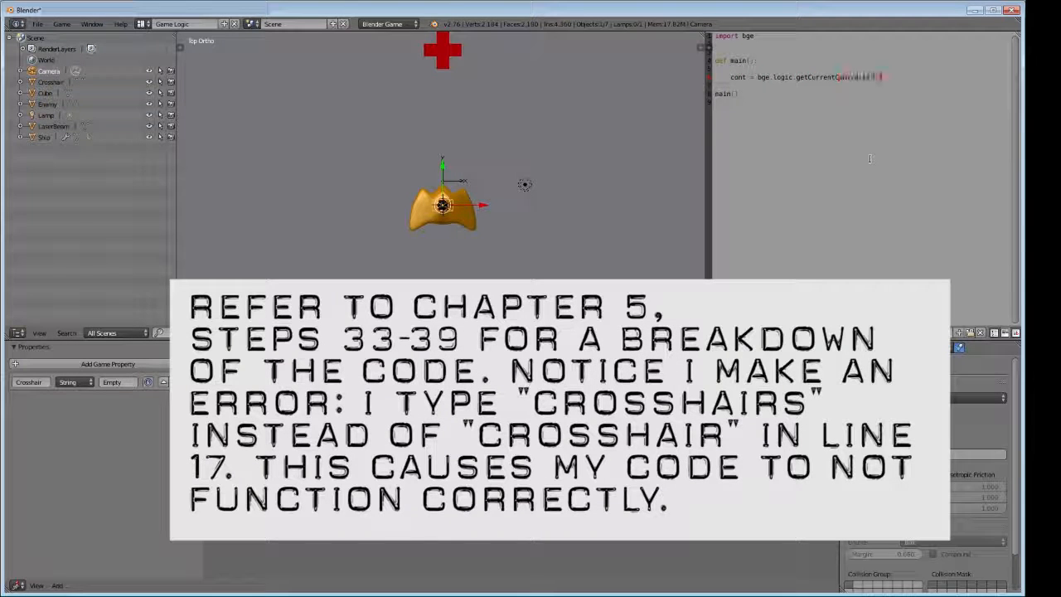
pyautogui.press('Return')
pyautogui.write('own = cont.owner')
pyautogui.press('Return')
pyautogui.press('Return')
pyautogui.write('sens = cont.')
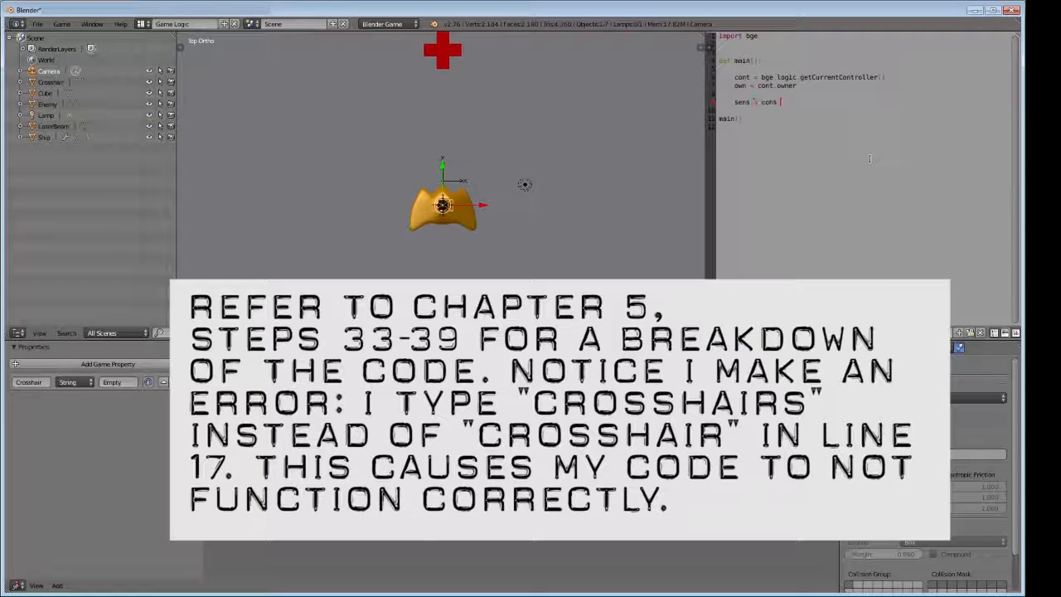
pyautogui.write('sensors["Mouse"]')
pyautogui.press('Return')
# Add an if own['Crosshair']=="Empty": block with scene=bge.logic.getCurrentScene() and own['Crosshair']=scene.objects['Crosshairs']
pyautogui.write('if own')
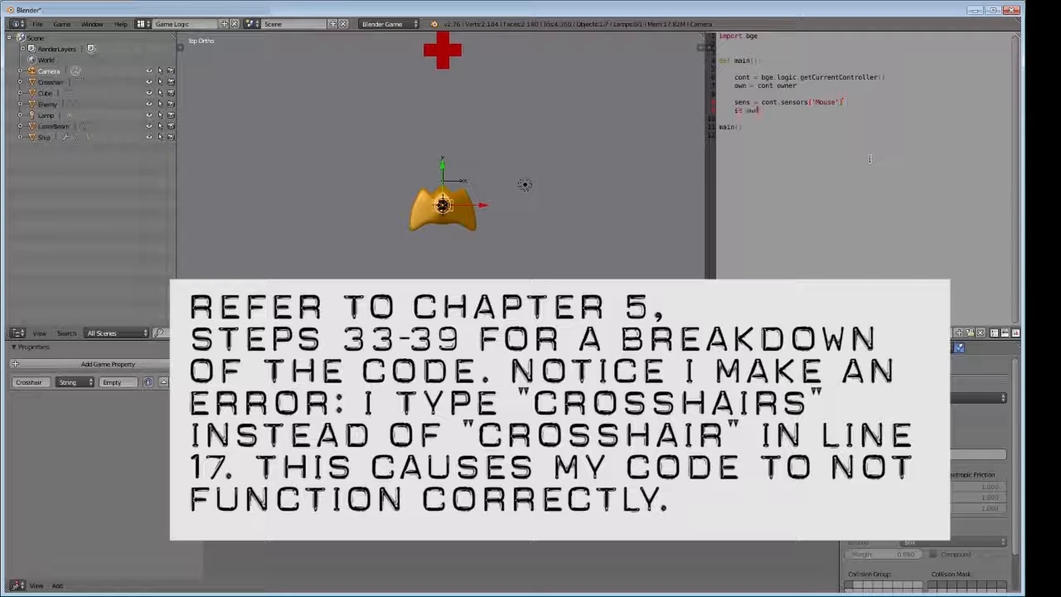
pyautogui.write('["Crosshair"]=="Empty":')
pyautogui.press('Return')
pyautogui.write('scene=bge.l')
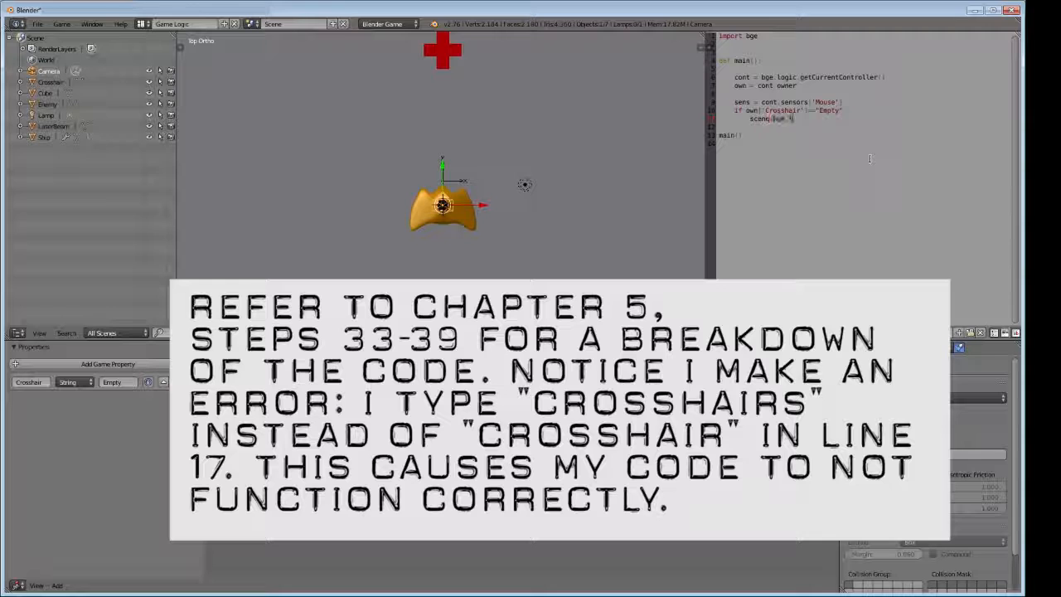
pyautogui.write('ogic.getCurrentScene(')
pyautogui.press('Return')
pyautogui.write('own')
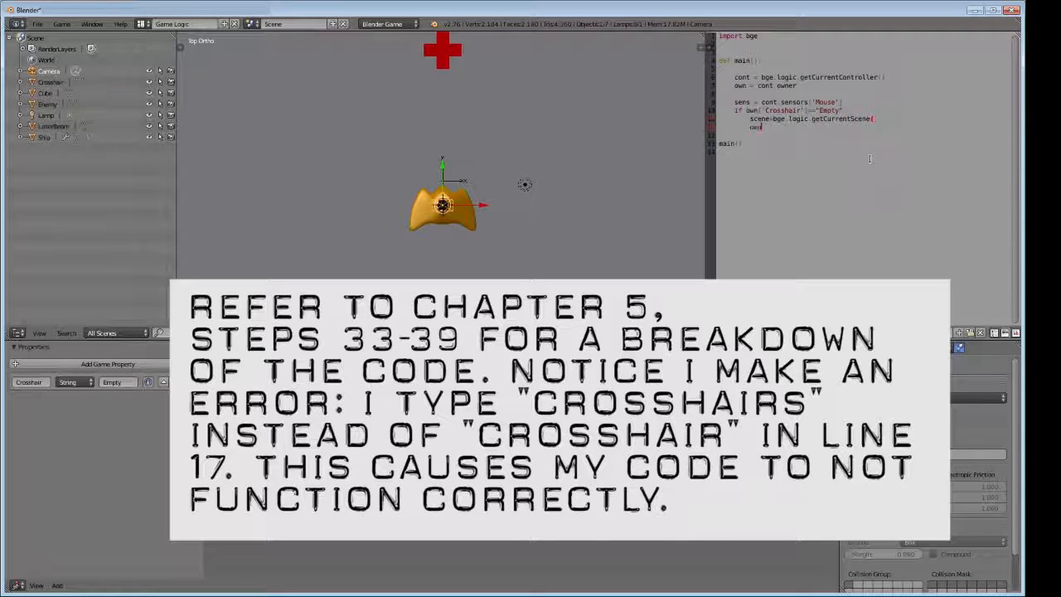
pyautogui.write('["Crosshair"]=scene.objects["Crosshairs"')
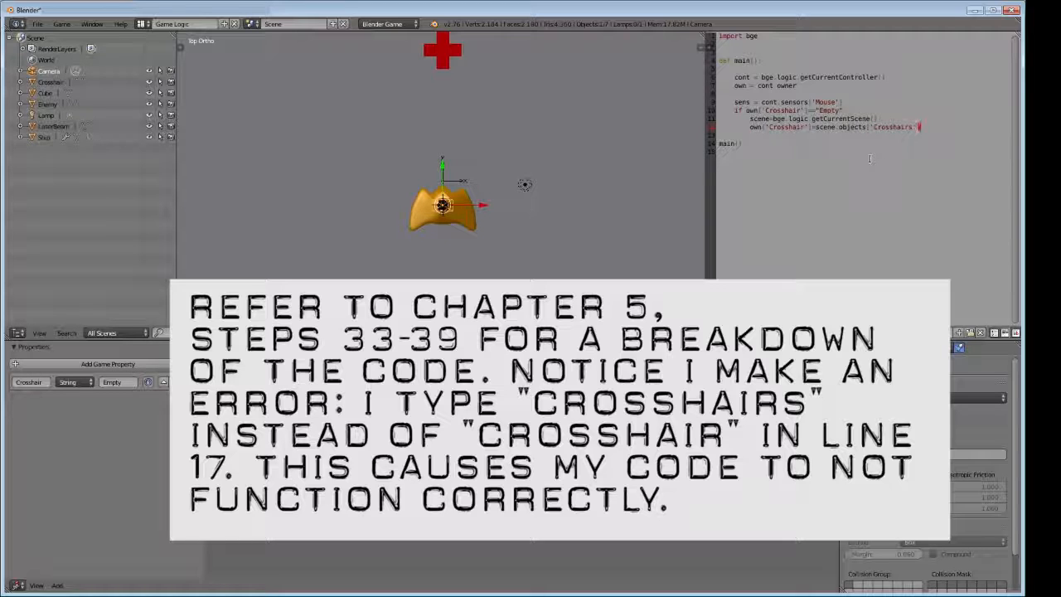
pyautogui.write(']')
pyautogui.press('Return')
# Add an if sens.positive: block containing T=own['Crosshair'] and T.worldPosition=sens.hitPosition
pyautogui.press('Return')
pyautogui.write('if sens.positive:')
pyautogui.press('Return')
pyautogui.write('T')
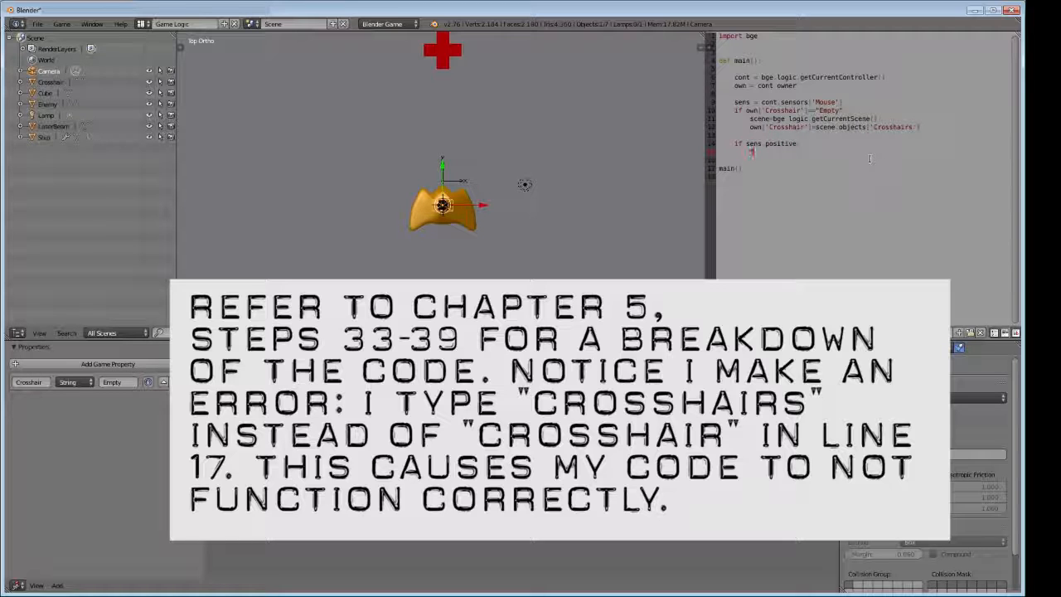
pyautogui.write('=own["Crosshair"]')
pyautogui.press('Return')
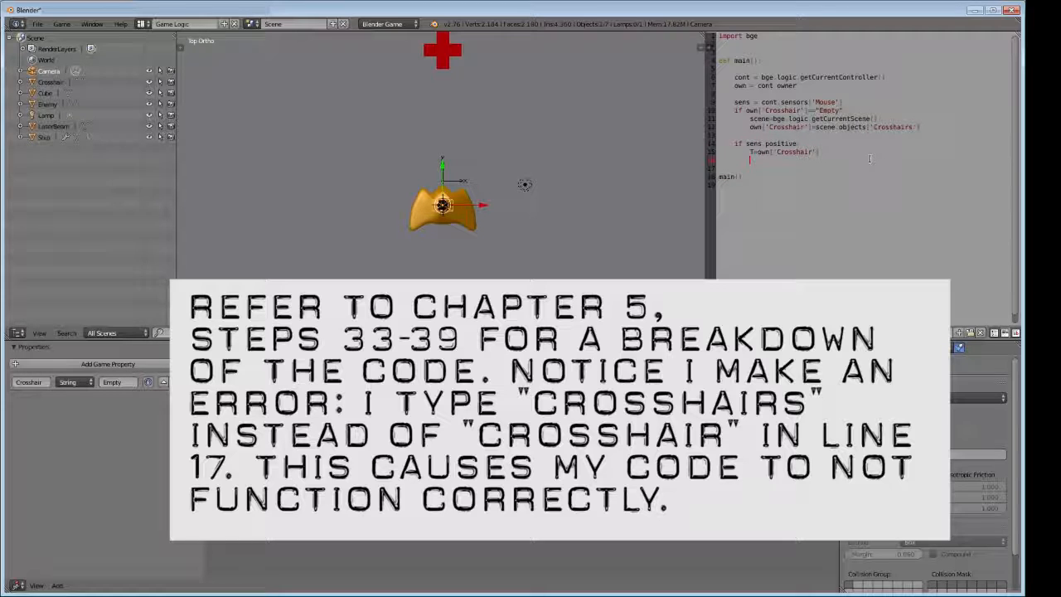
pyautogui.write('T.worldPosition=sens.hitPositi')
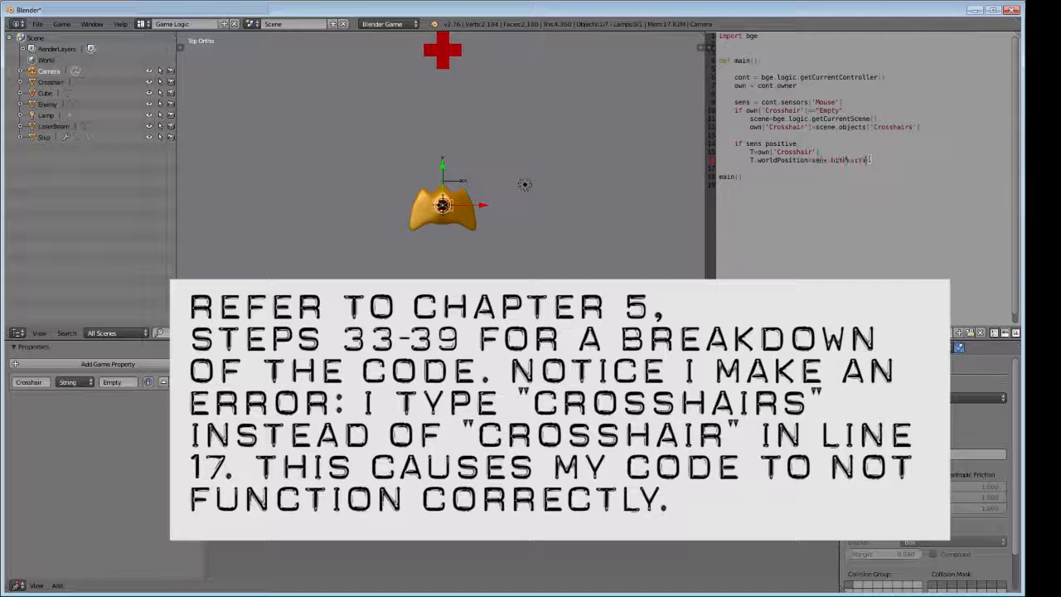
pyautogui.write('on')
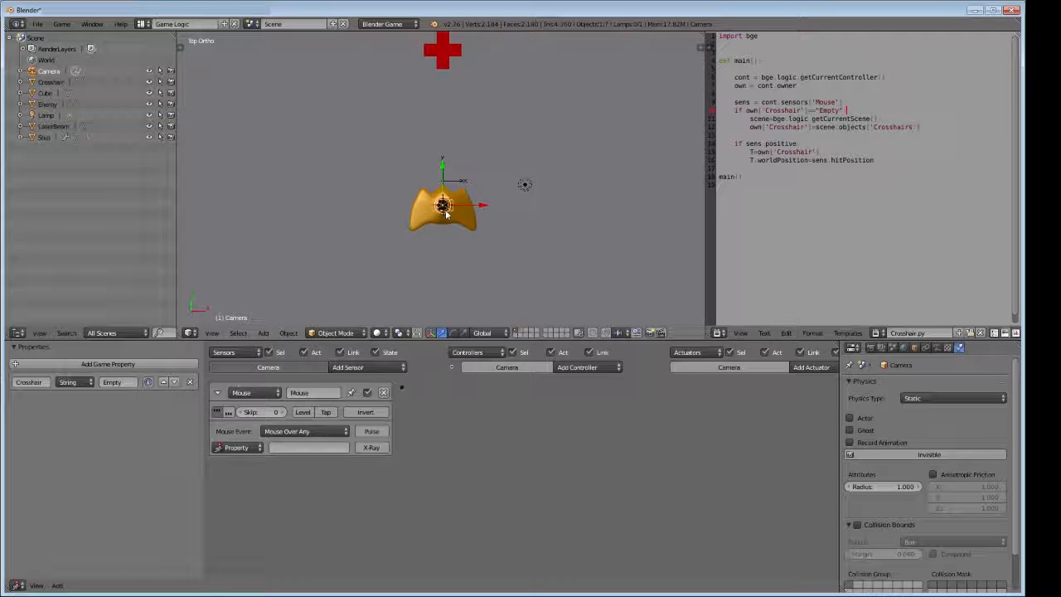
# Add a Python controller to the camera, link the Mouse sensor to it and assign the Crosshair.py script
pyautogui.click(583, 367)
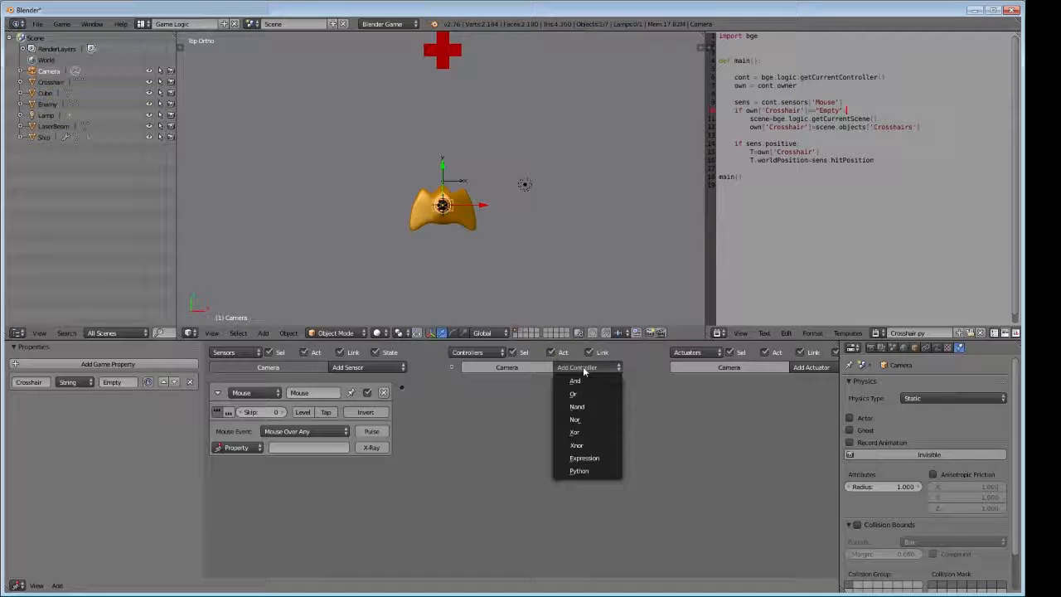
pyautogui.click(590, 473)
pyautogui.moveTo(401, 389); pyautogui.dragTo(451, 388)
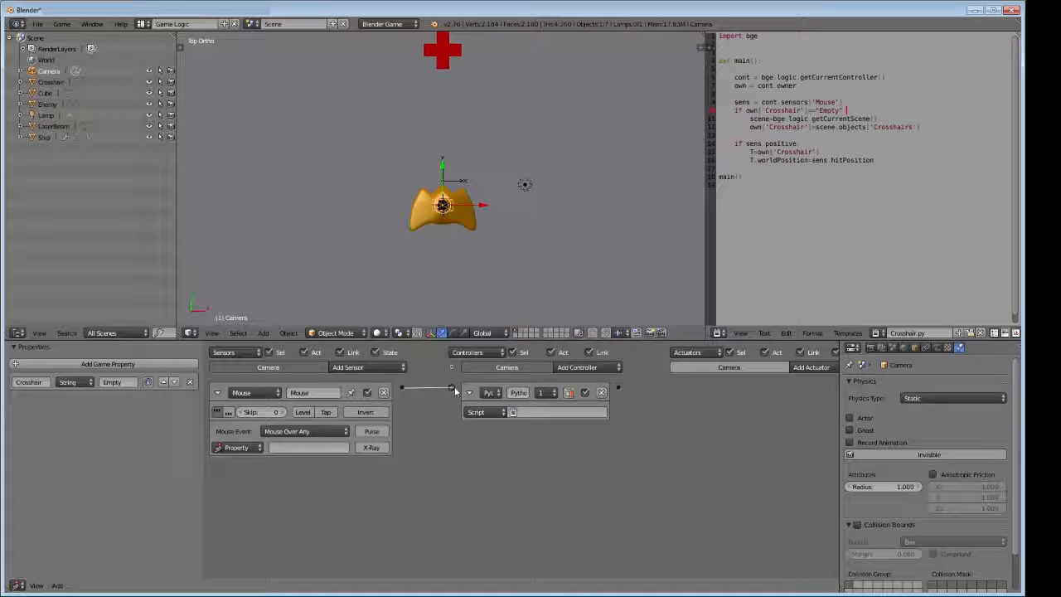
pyautogui.click(513, 412)
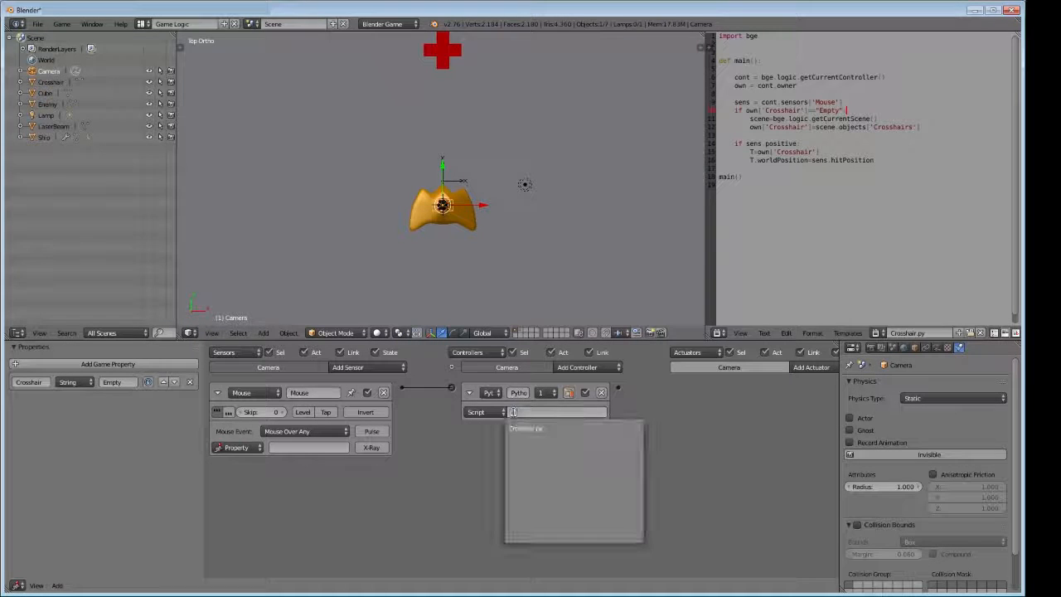
pyautogui.click(528, 428)
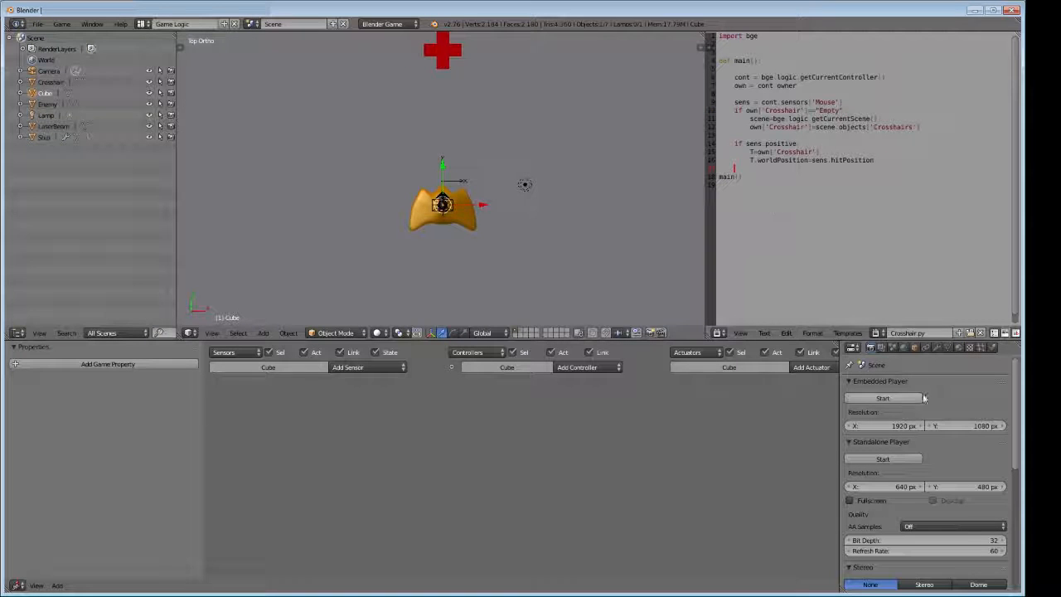
# Run the game in the standalone player to test the crosshair, and exit it
pyautogui.click(902, 462)
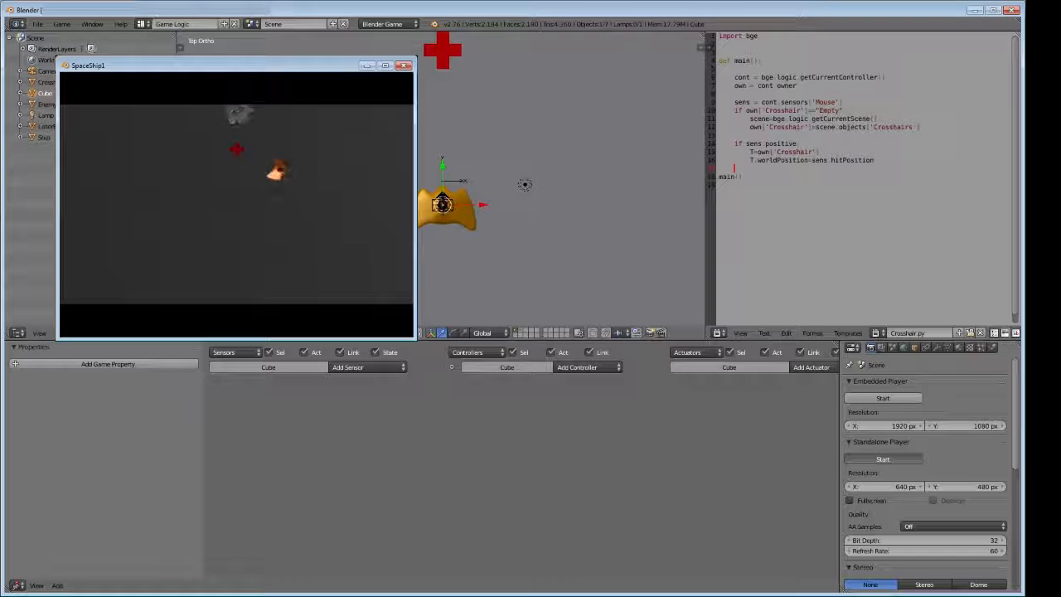
pyautogui.press('Escape')
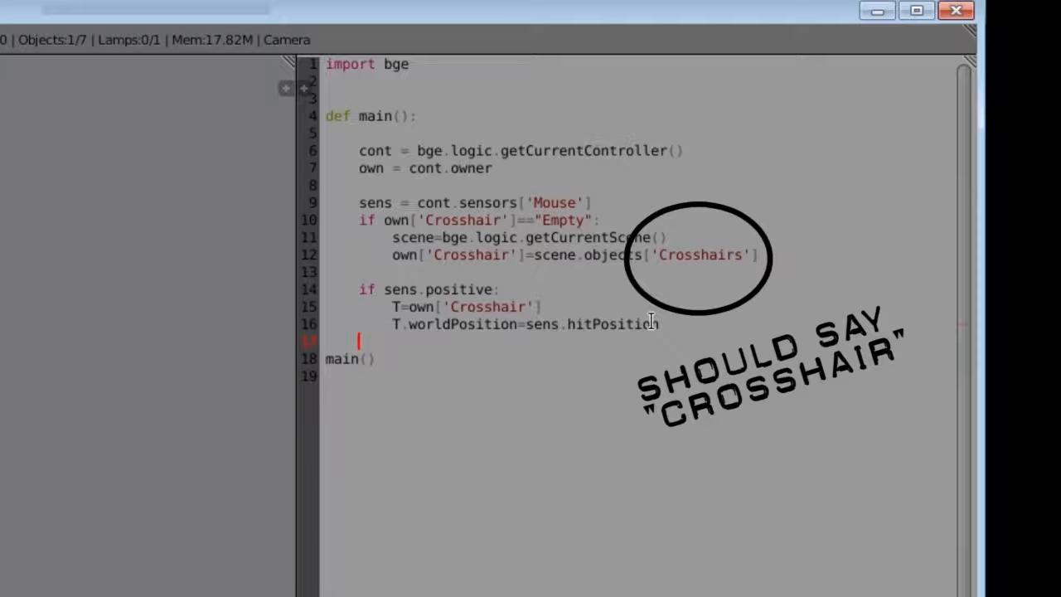
# Correct the object name in the scene.objects line of the script to 'Crosshair' and save the file
pyautogui.click(566, 358)
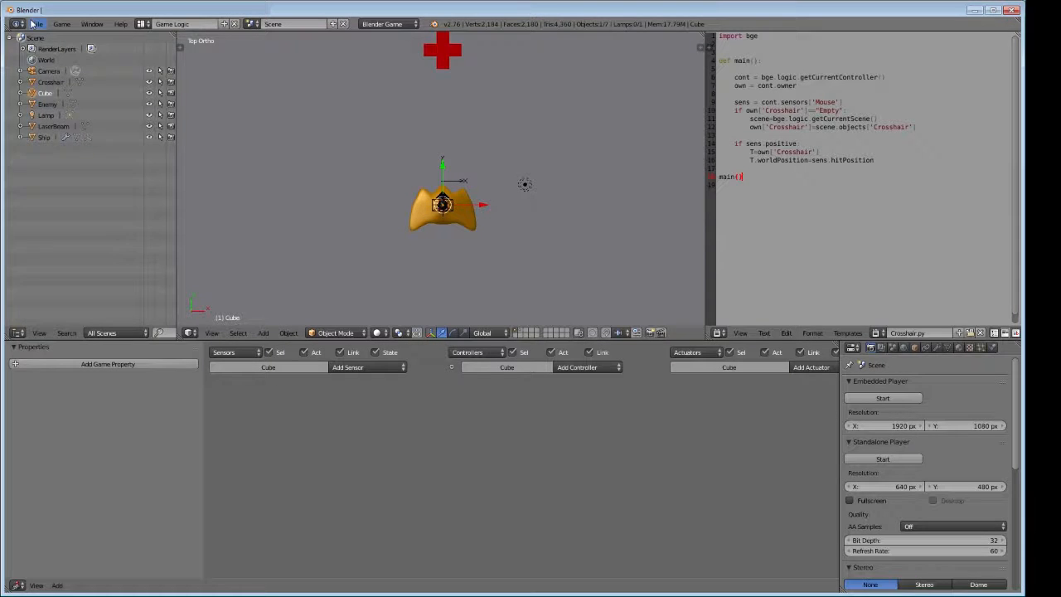
pyautogui.click(33, 24)
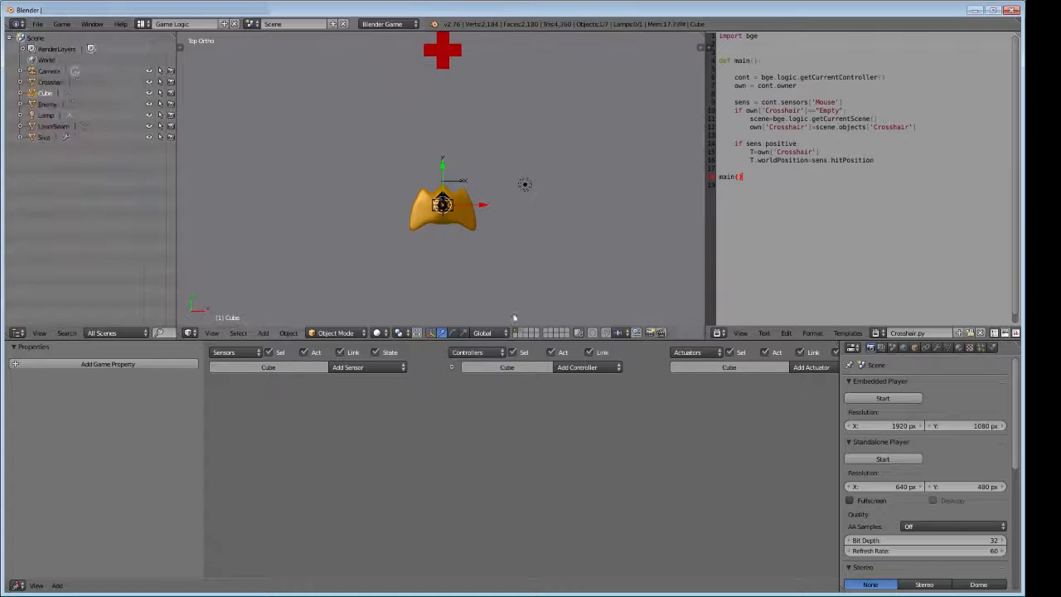
# Run the game in the standalone player, steer the ship to check that the crosshair follows the mouse, and exit
pyautogui.click(883, 459)
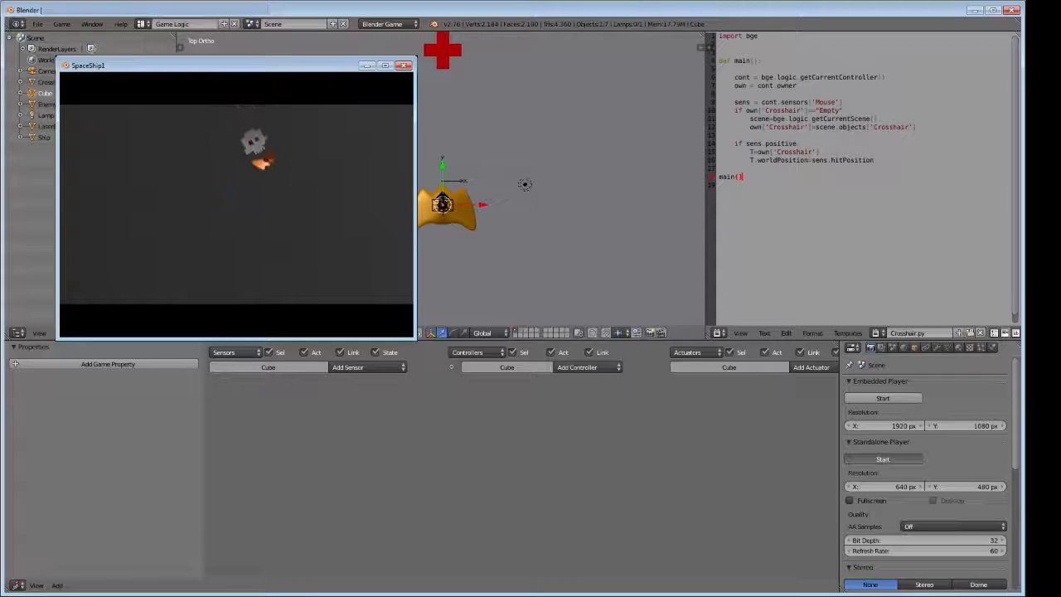
pyautogui.press('s')
pyautogui.press('w')
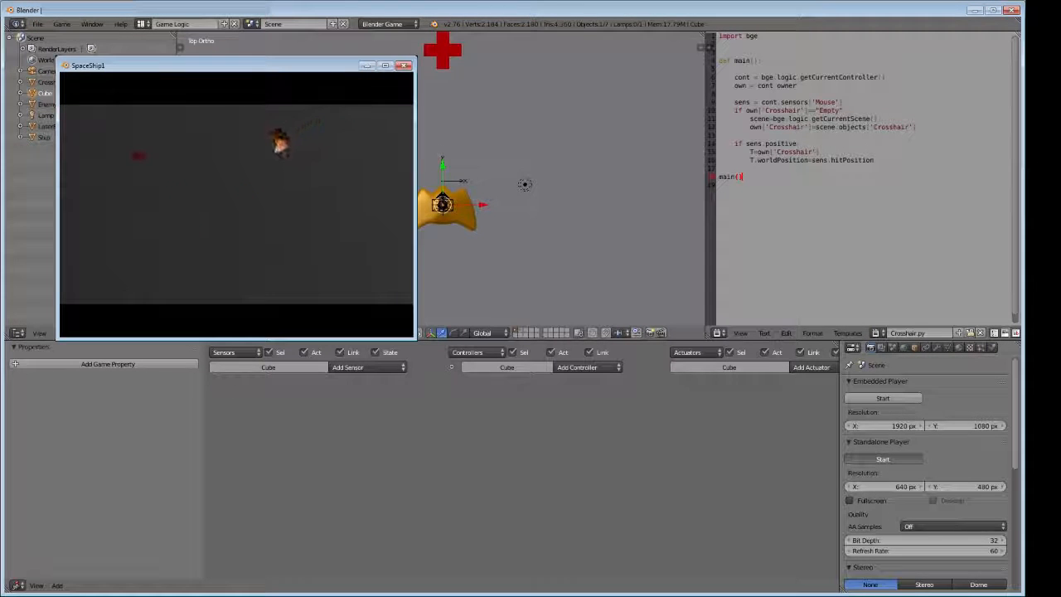
pyautogui.press('d')
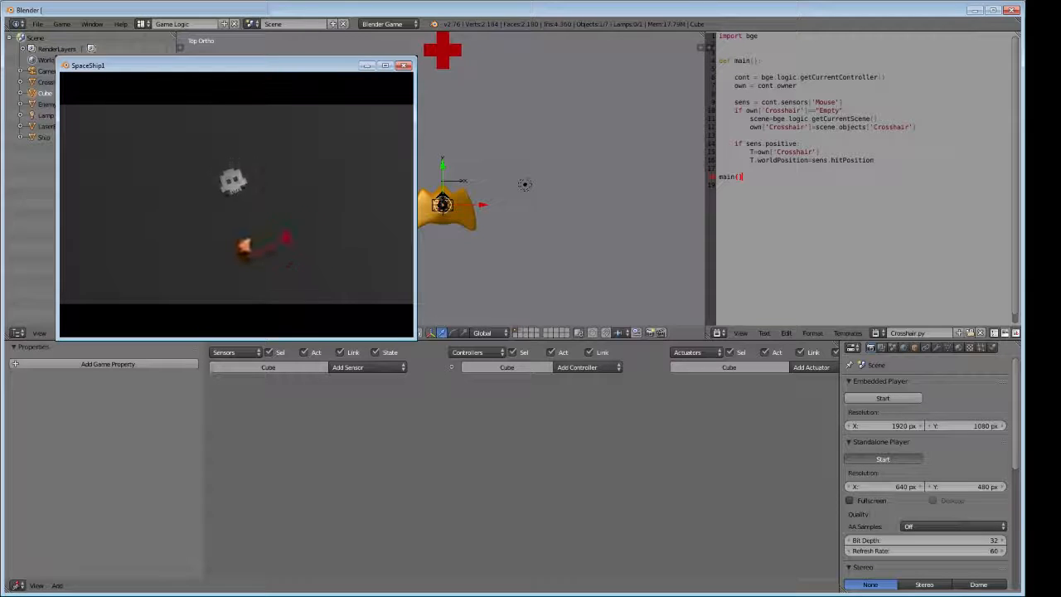
pyautogui.press('Escape')
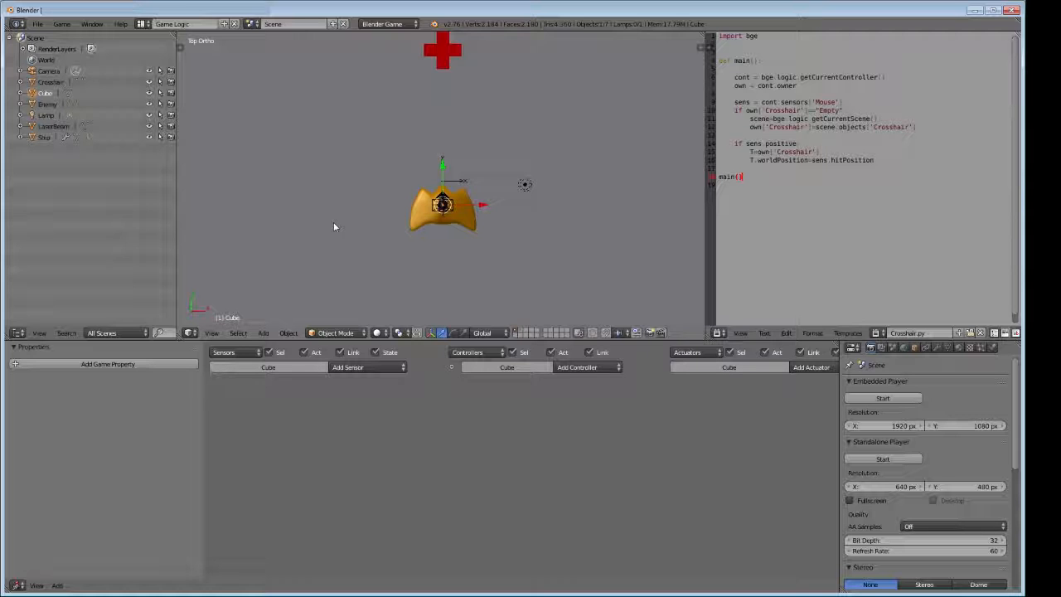
# Set the Track Axis of the ship's Track to actuator to -Y axis
pyautogui.rightClick(473, 232)
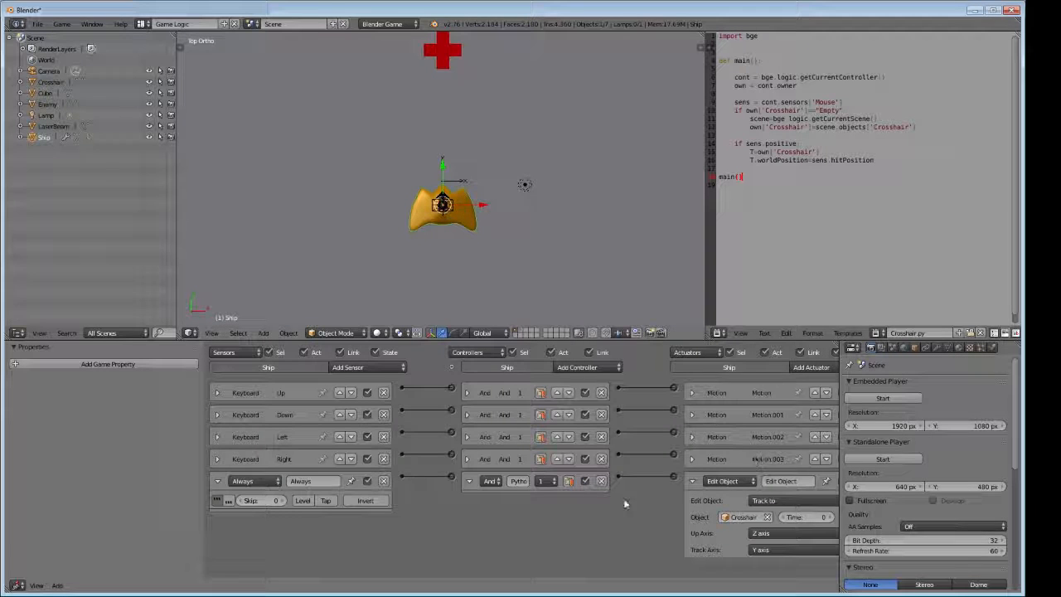
pyautogui.keyDown('ctrl'); pyautogui.hscroll(2, 623, 499); pyautogui.keyUp('ctrl')
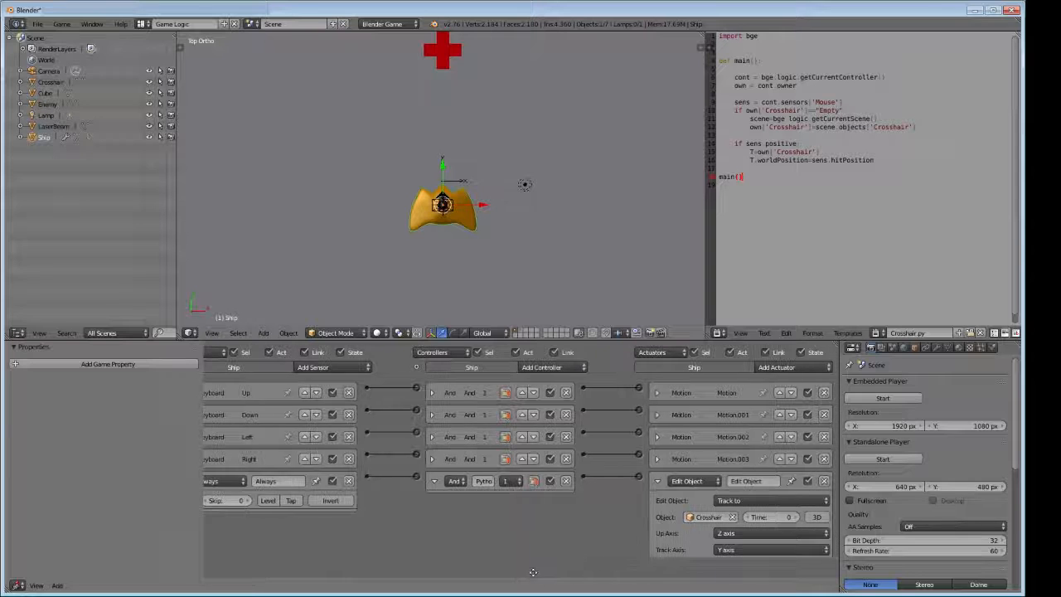
pyautogui.click(718, 549)
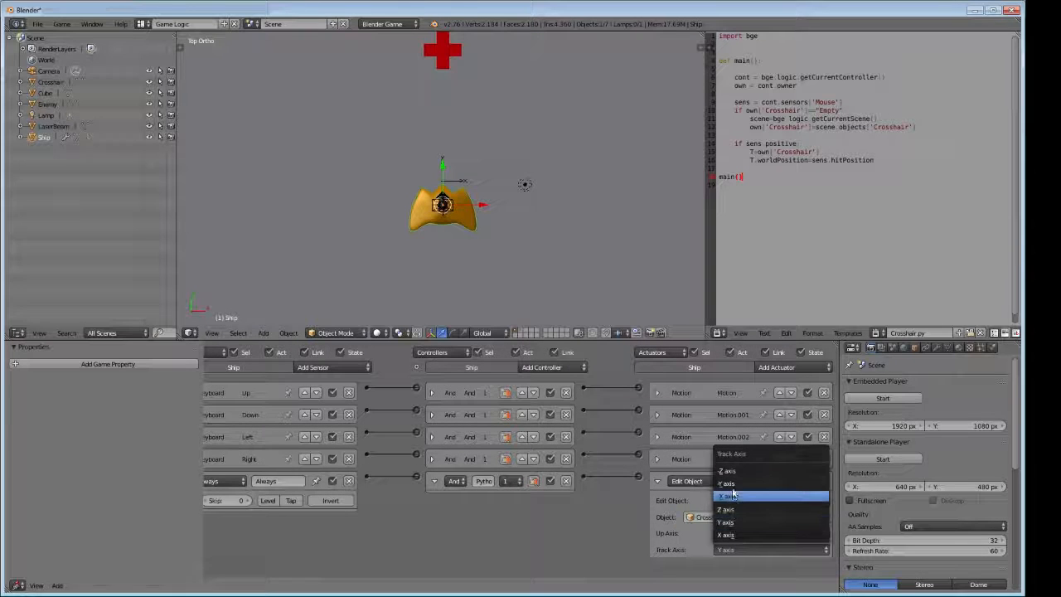
pyautogui.click(729, 484)
# Test the ship's crosshair tracking in two standalone player runs, steering the ship around, and exit each run
pyautogui.click(892, 460)
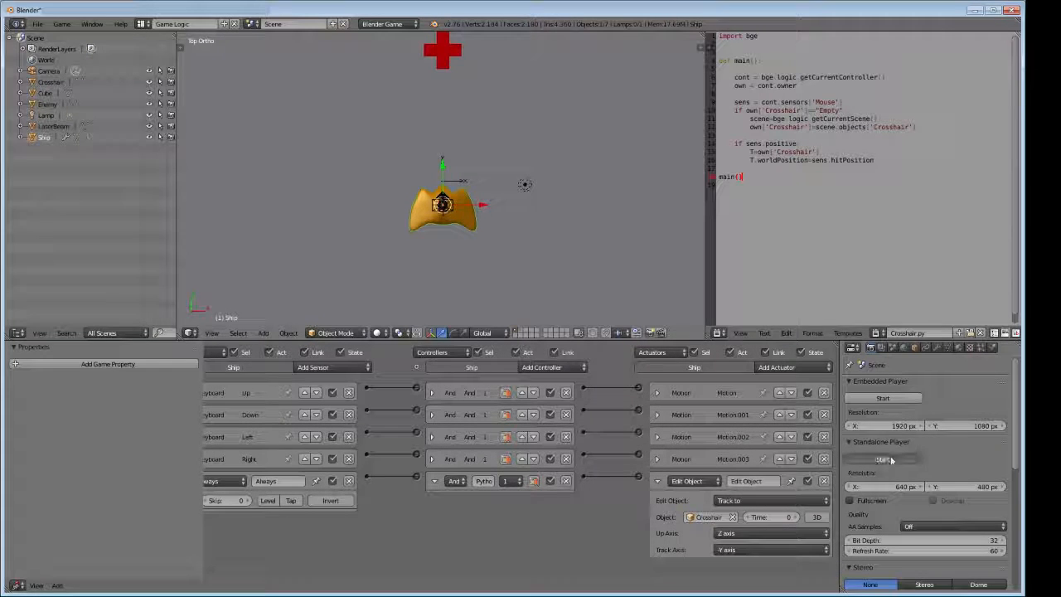
pyautogui.press('Left')
pyautogui.press('Up')
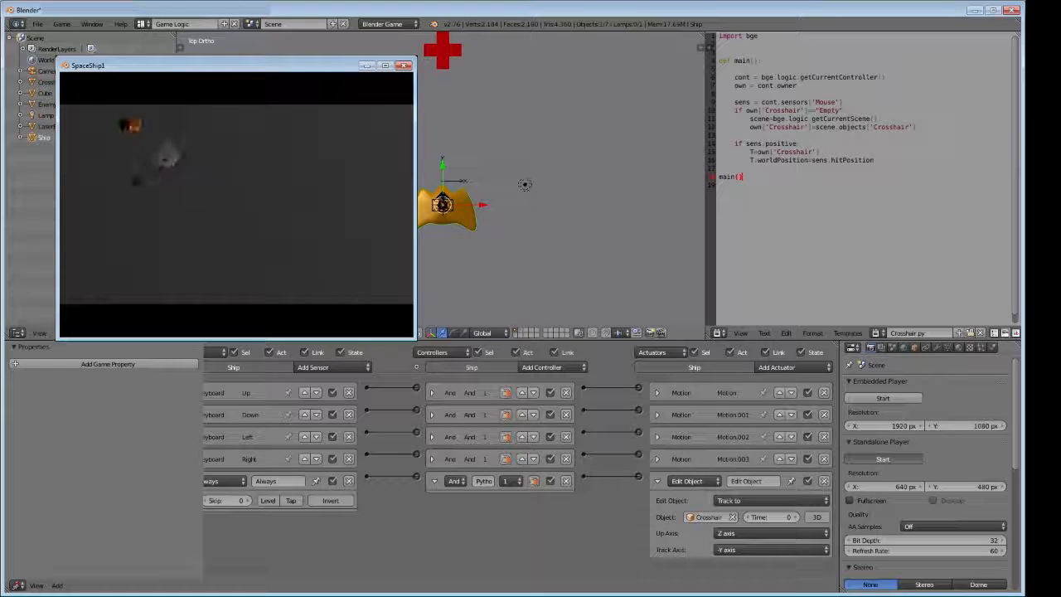
pyautogui.press('Up')
pyautogui.press('Right')
pyautogui.press('Left')
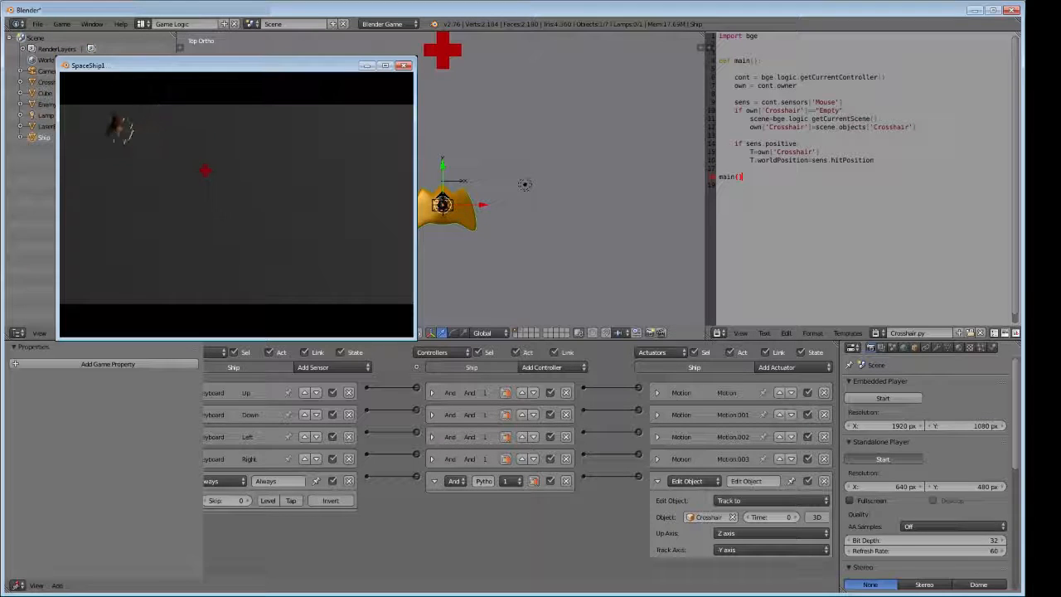
pyautogui.press('Escape')
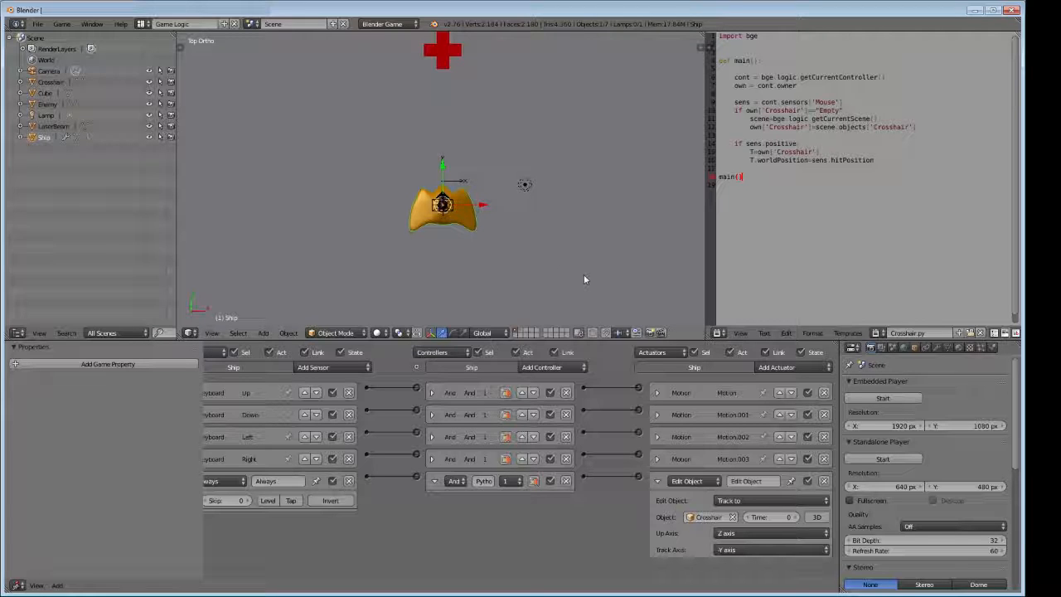
pyautogui.click(882, 459)
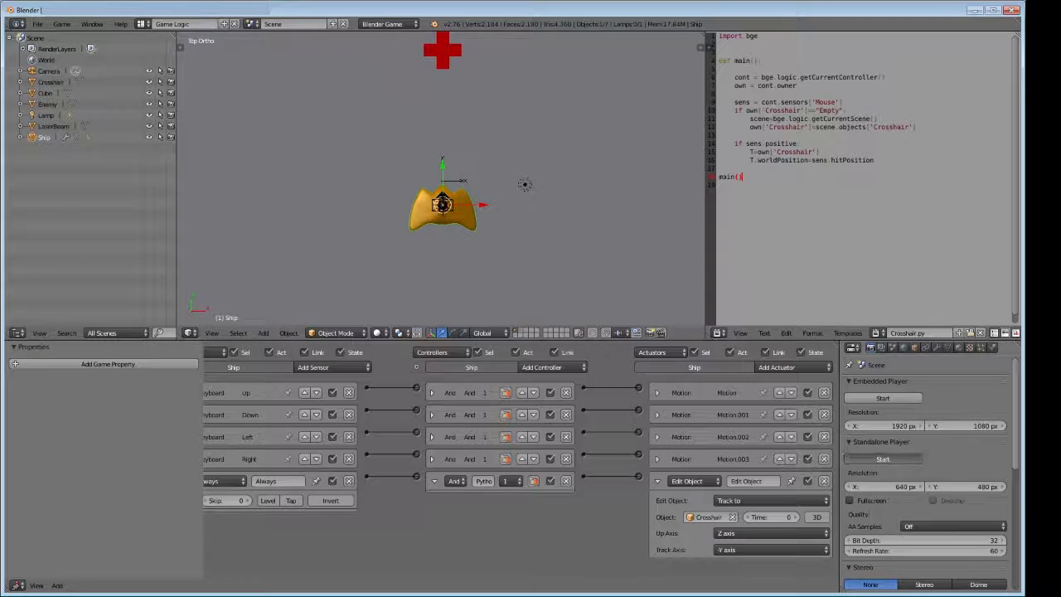
pyautogui.press('Down')
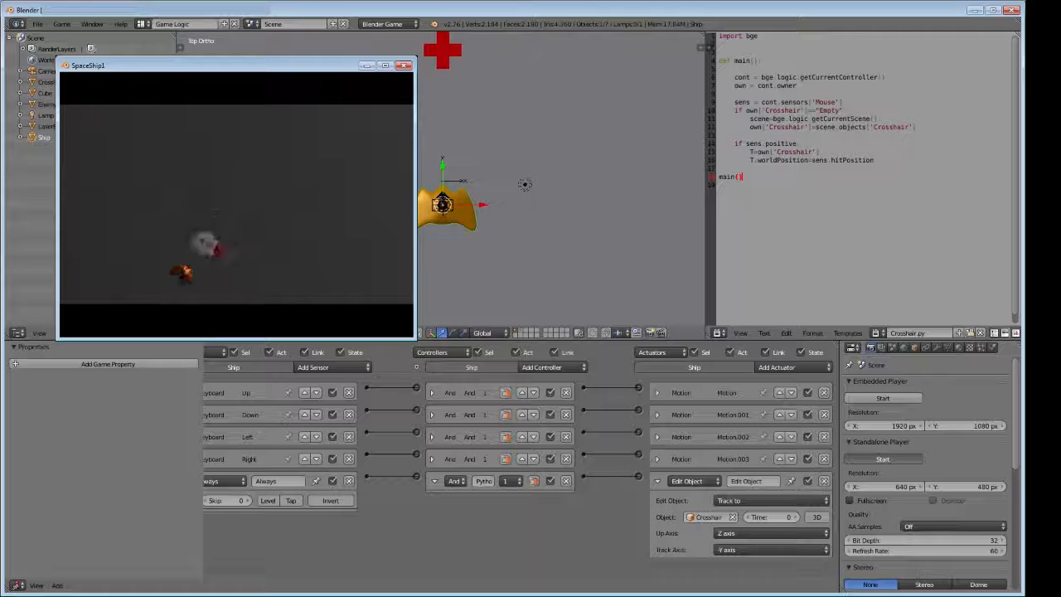
pyautogui.press('Right')
pyautogui.press('Up')
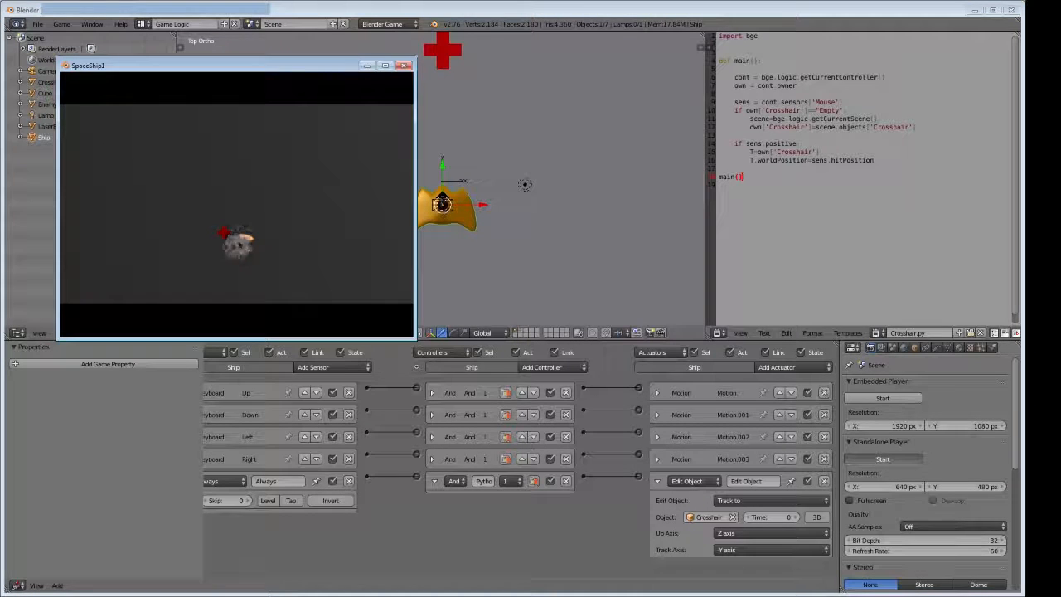
pyautogui.press('Escape')
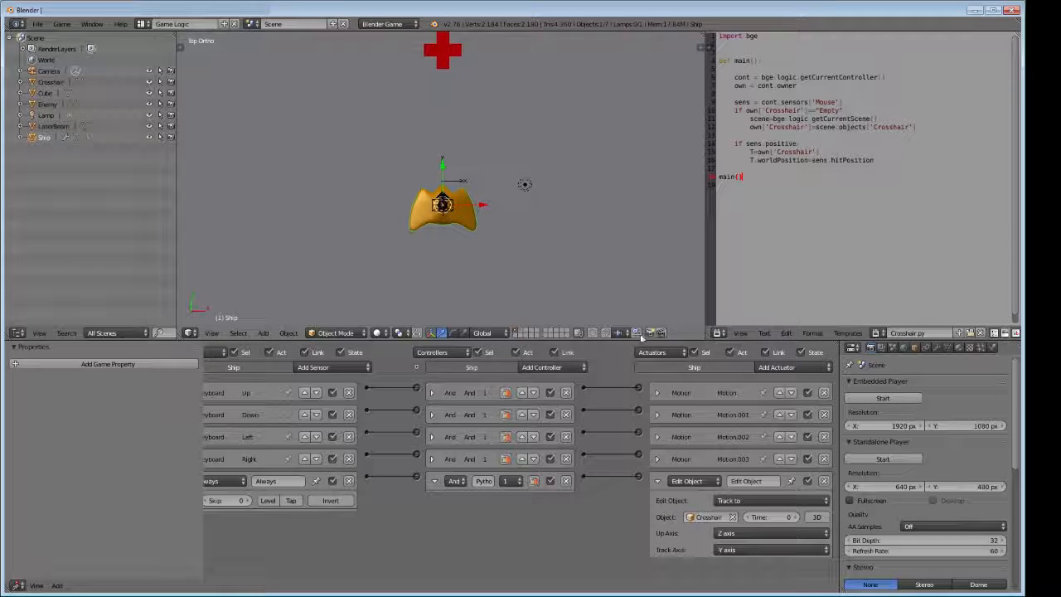
# Add an Always sensor with true level triggering to the Empty at the ship's nose and link it to a new And controller
pyautogui.scroll(-1, 537, 517)
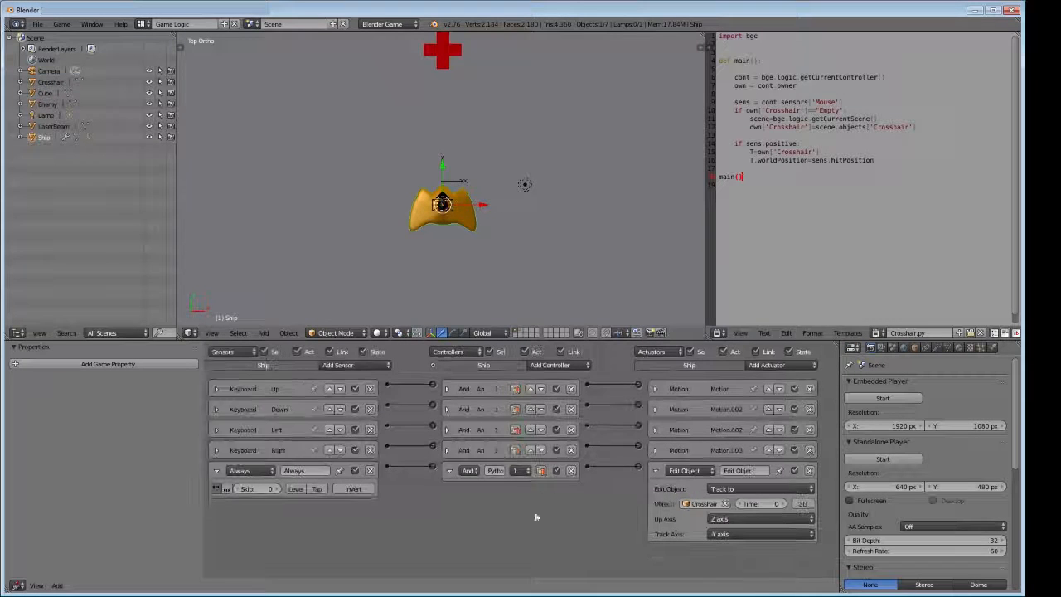
pyautogui.rightClick(458, 180)
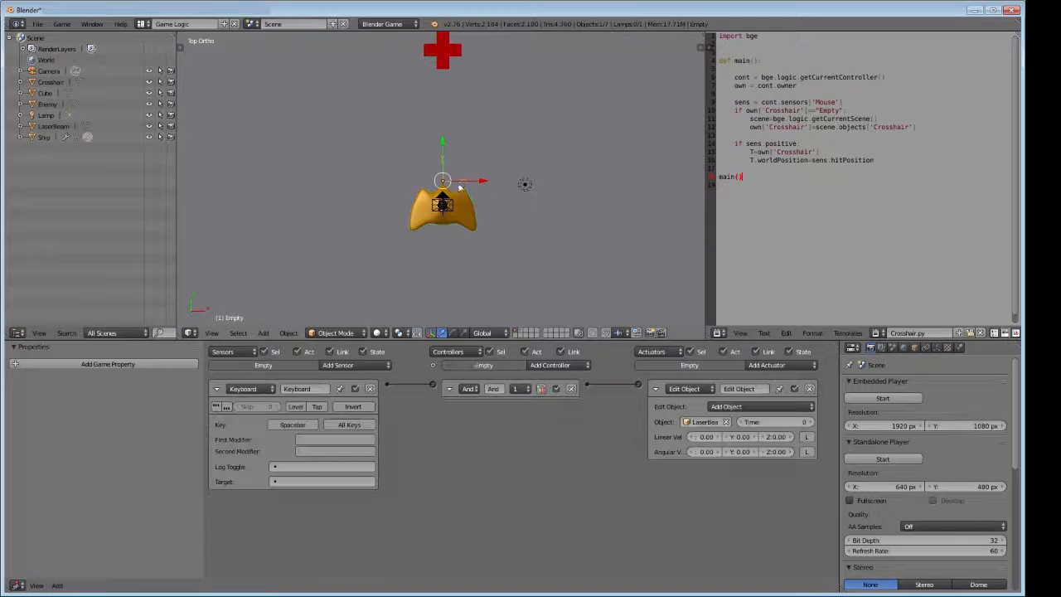
pyautogui.click(448, 389)
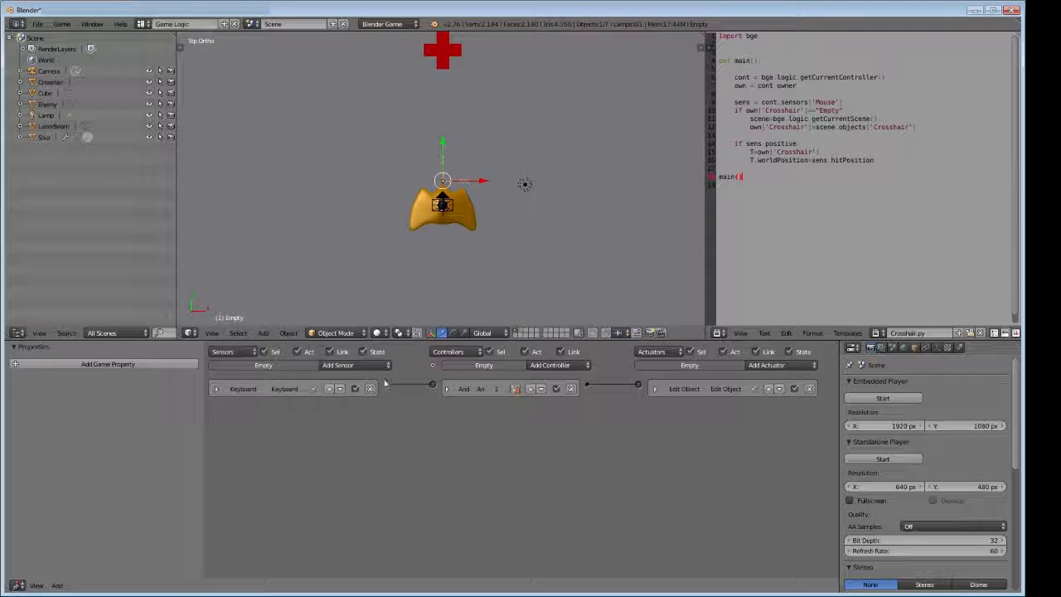
pyautogui.click(378, 365)
pyautogui.click(356, 384)
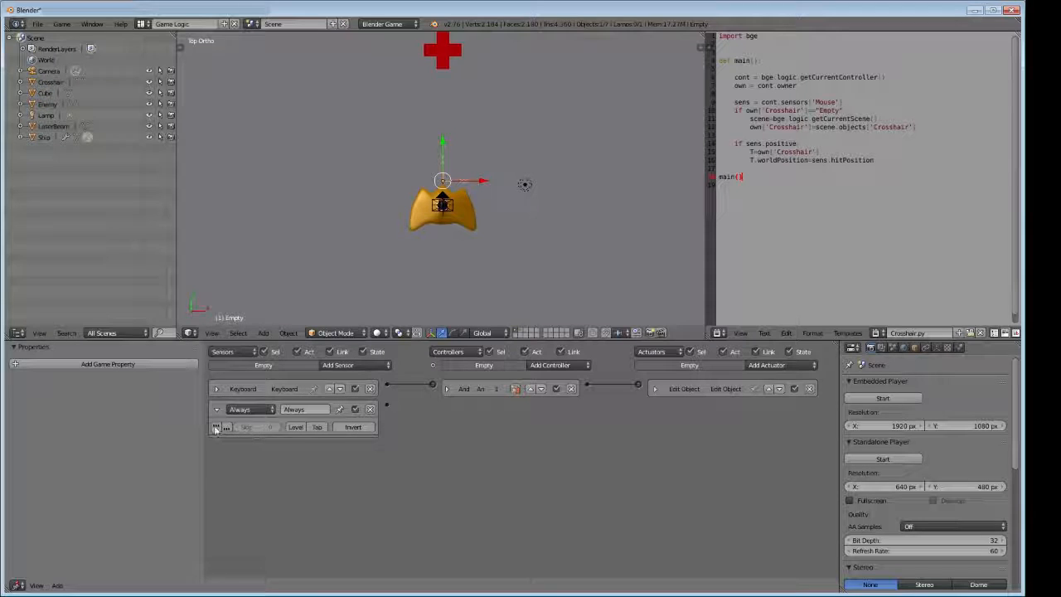
pyautogui.click(577, 366)
pyautogui.click(529, 393)
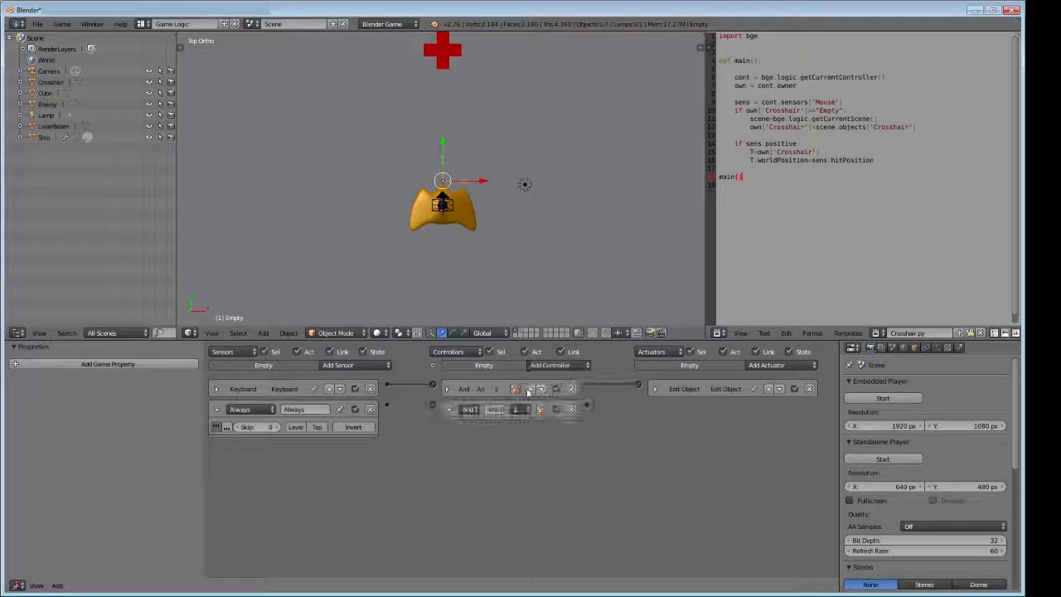
pyautogui.moveTo(387, 406); pyautogui.dragTo(434, 406)
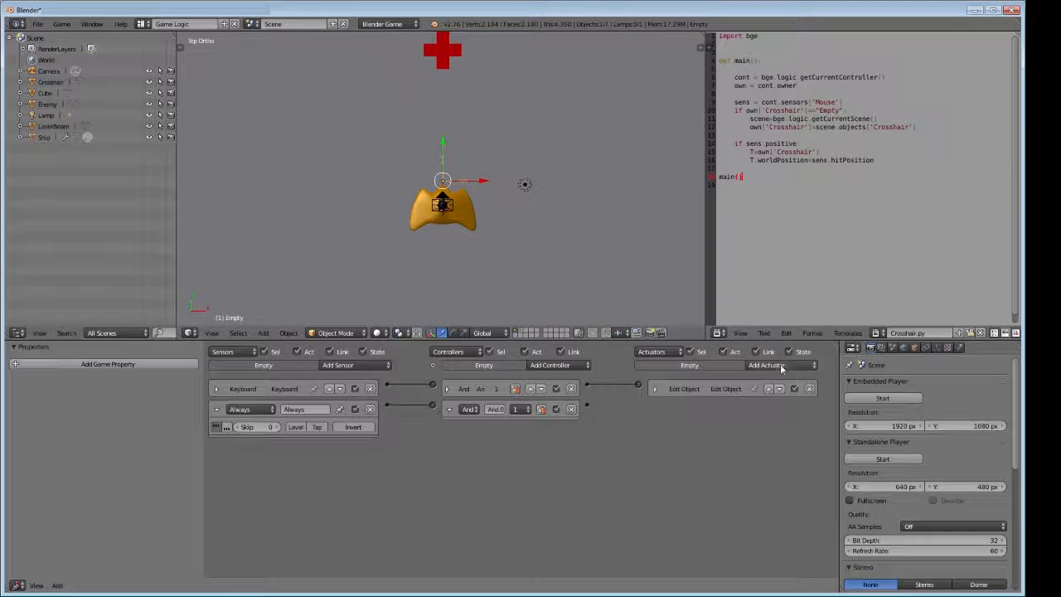
# Add an Edit Object actuator linked to the Empty's new And controller, with Crosshair as its object and Track to as its mode
pyautogui.click(780, 365)
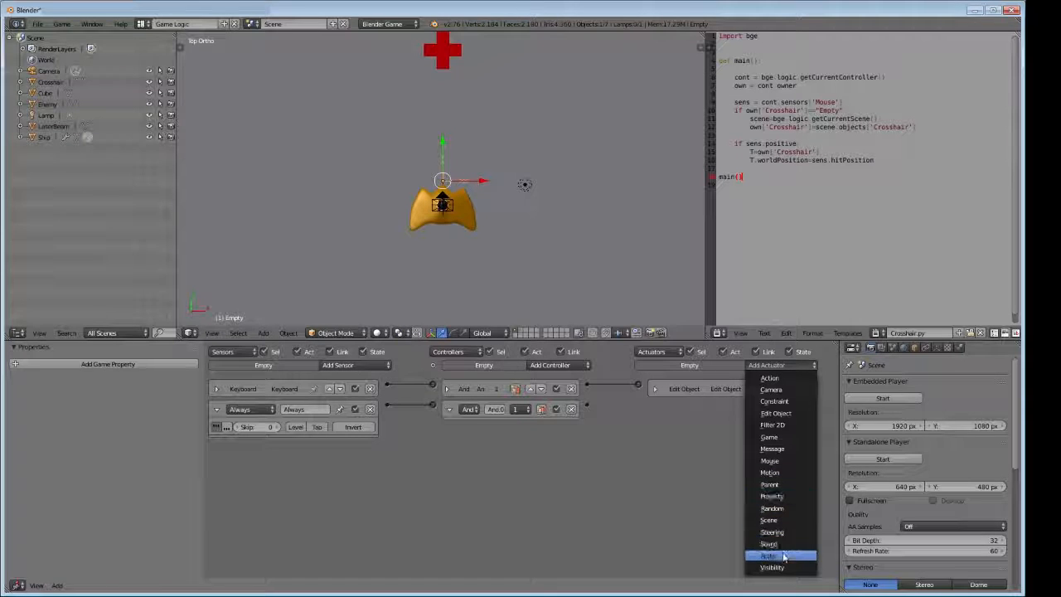
pyautogui.click(779, 413)
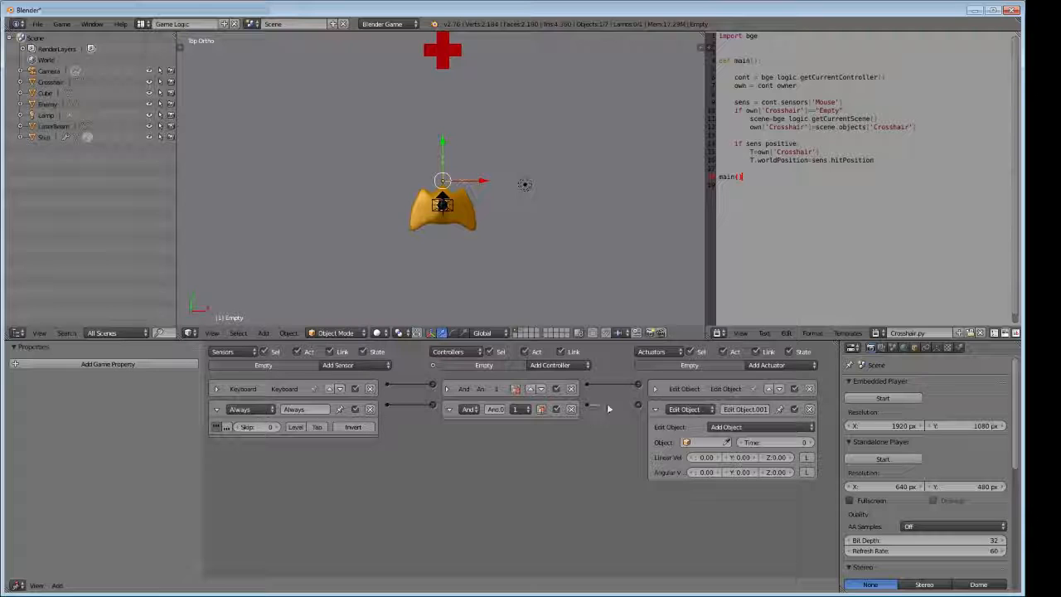
pyautogui.click(705, 442)
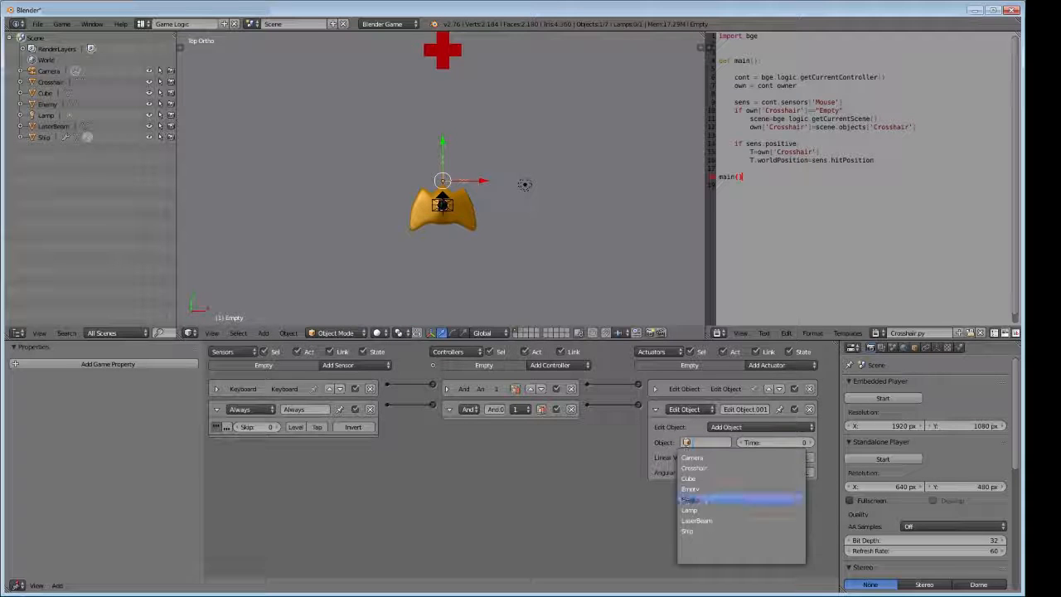
pyautogui.click(695, 467)
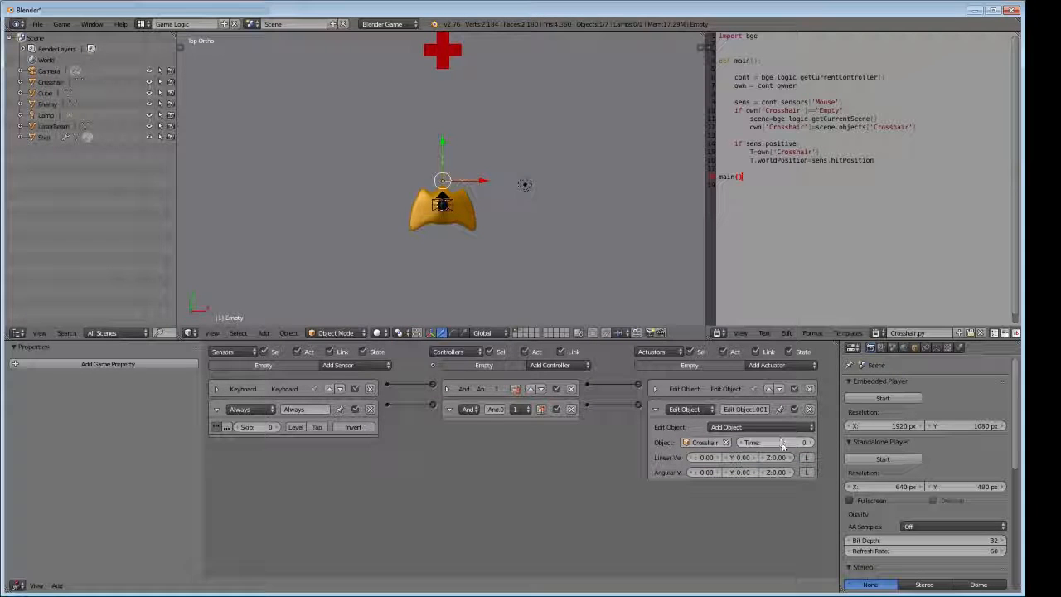
pyautogui.click(746, 427)
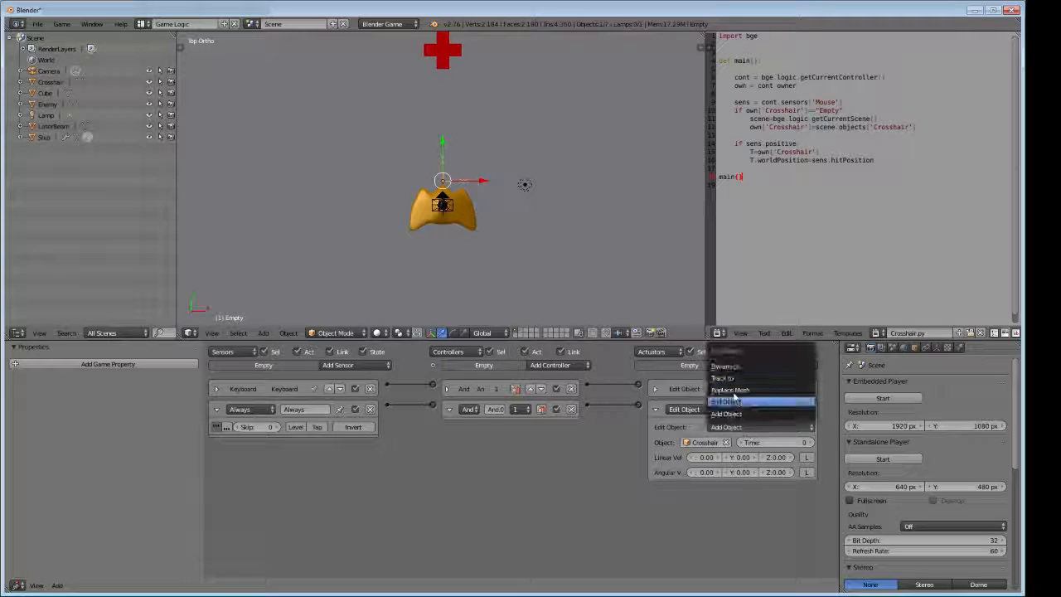
pyautogui.click(723, 378)
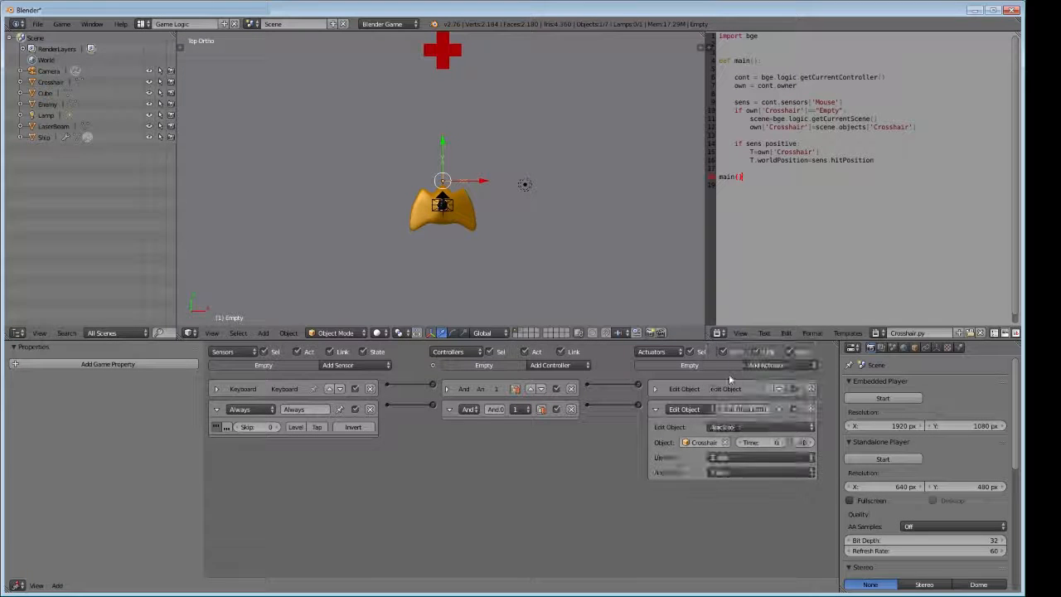
# Deactivate the ship's own Always sensor, controller and Track to actuator, and test steering and tracking in the standalone player
pyautogui.rightClick(472, 220)
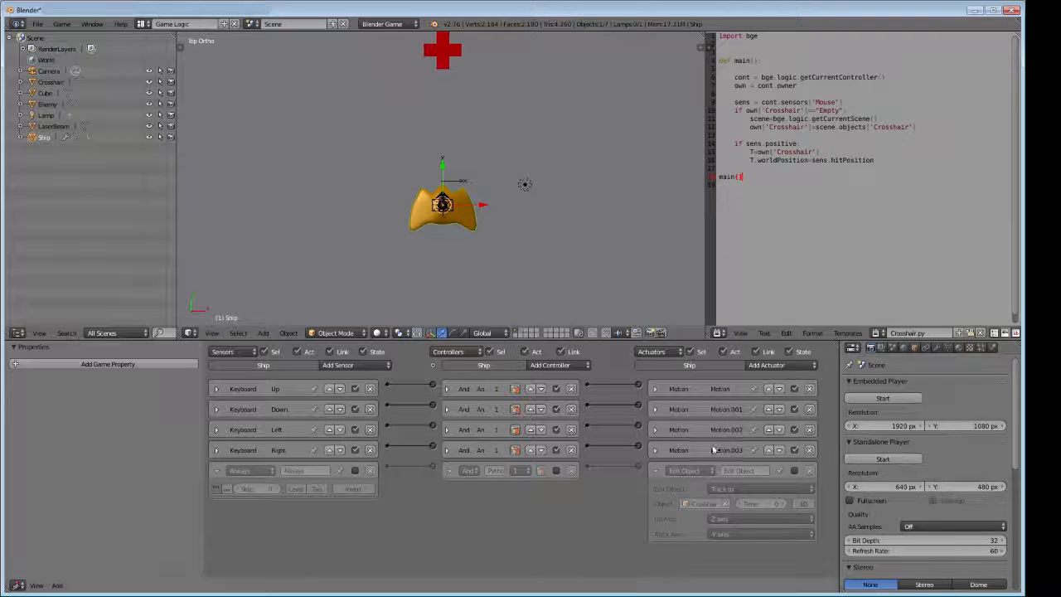
pyautogui.click(883, 459)
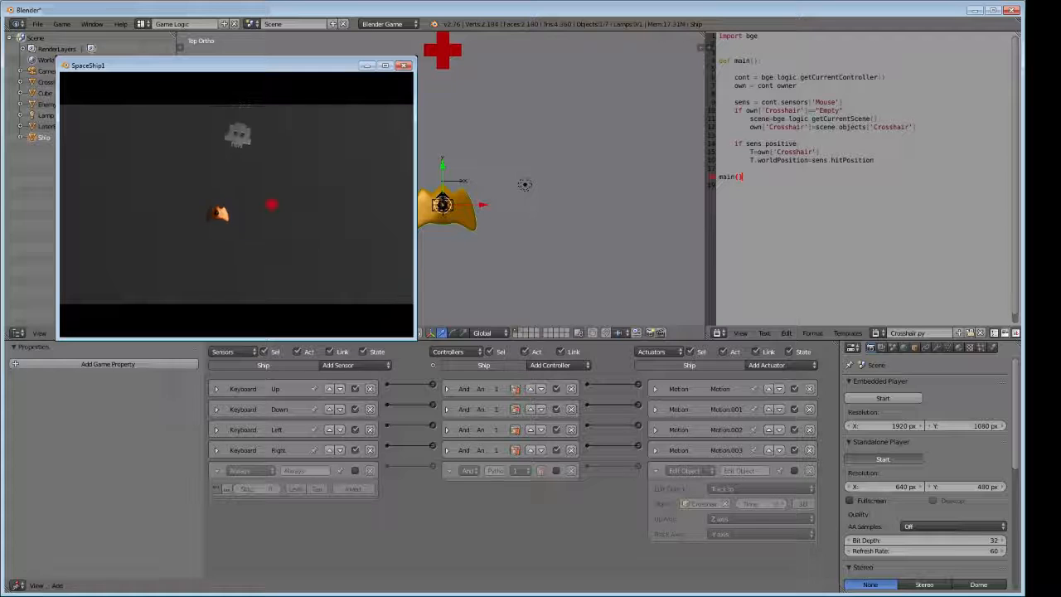
pyautogui.press('Left')
pyautogui.press('Down')
pyautogui.press('Up')
pyautogui.press('Down')
pyautogui.press('Right')
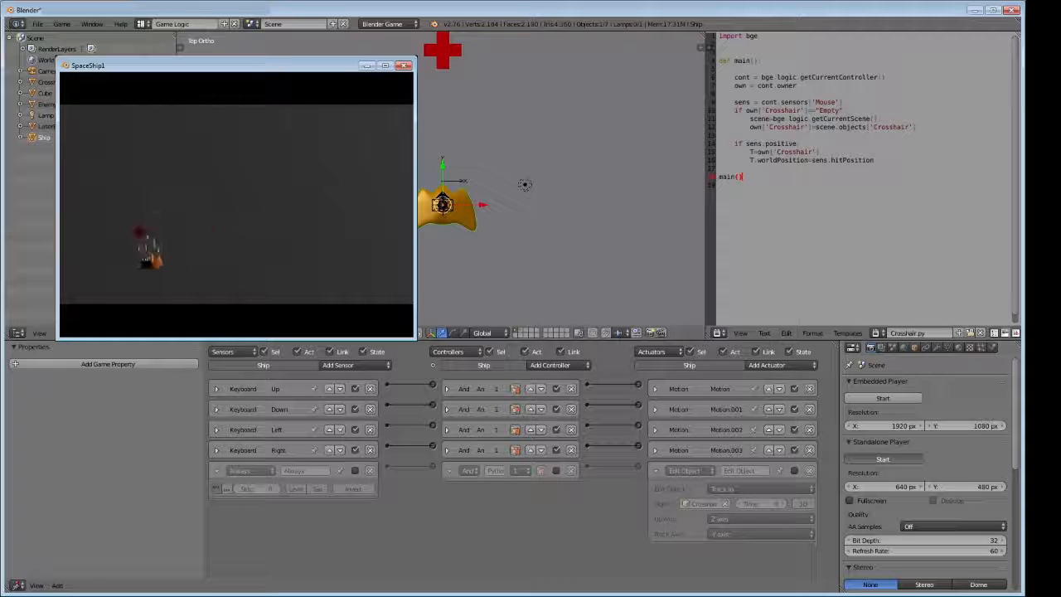
pyautogui.press('Down')
pyautogui.press('Up')
pyautogui.press('Escape')
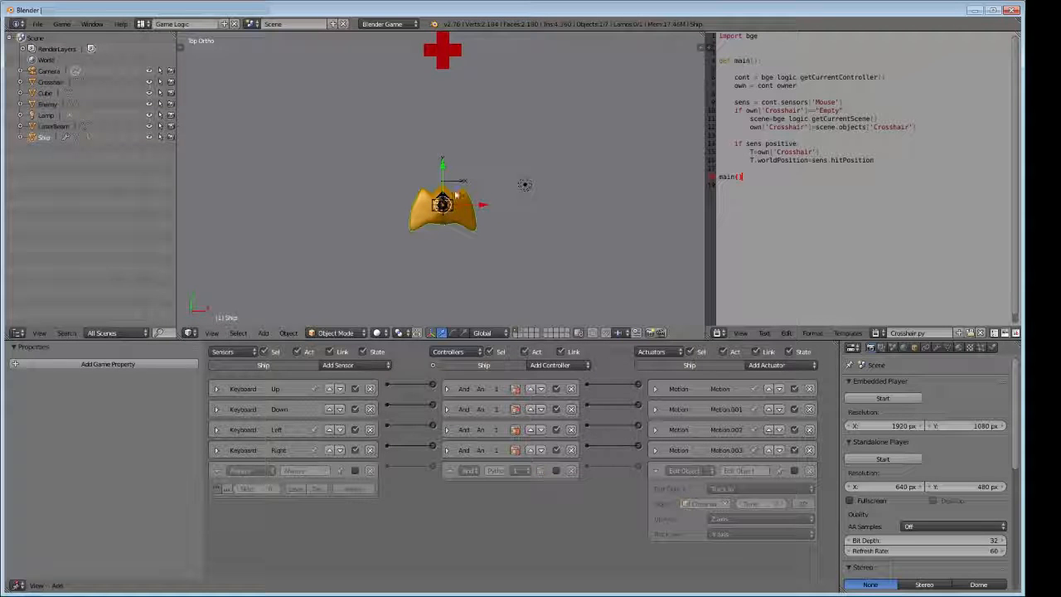
# Replace the Empty's Keyboard sensor with a left-button Mouse sensor and place it above the Always sensor
pyautogui.rightClick(448, 189)
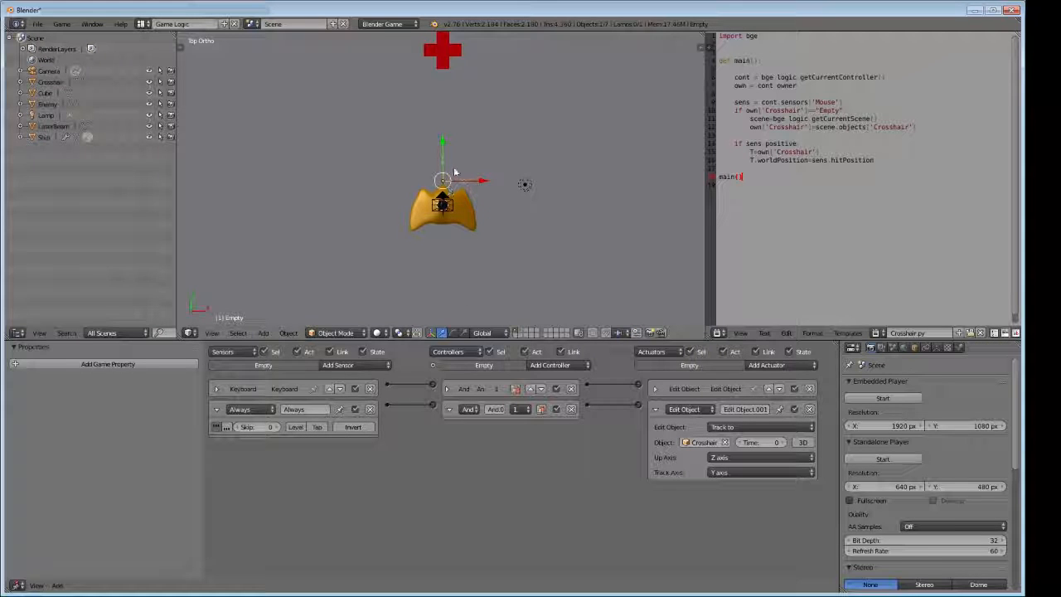
pyautogui.press('Up')
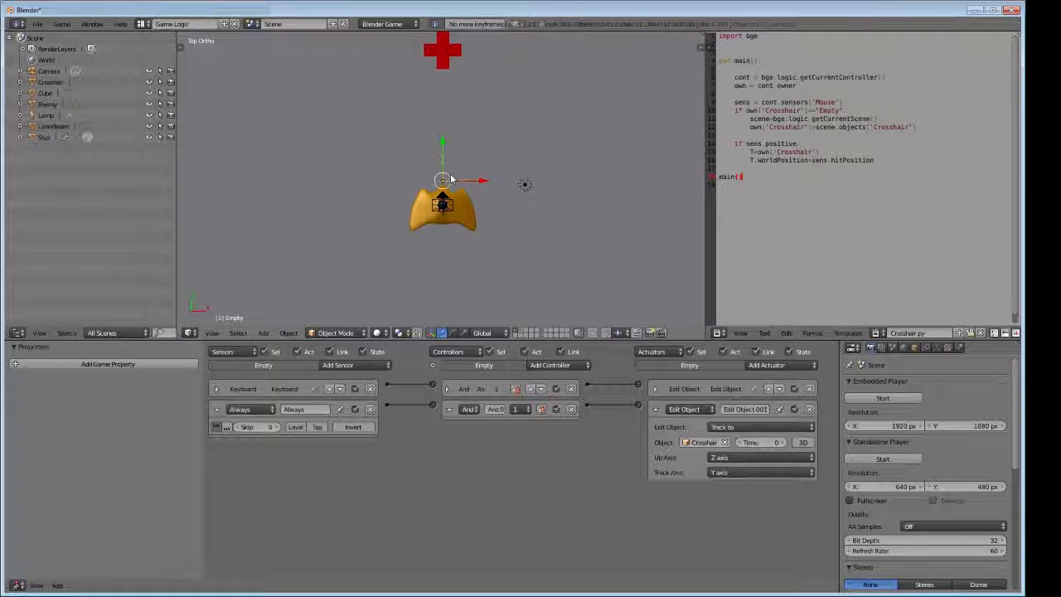
pyautogui.click(216, 388)
pyautogui.click(288, 424)
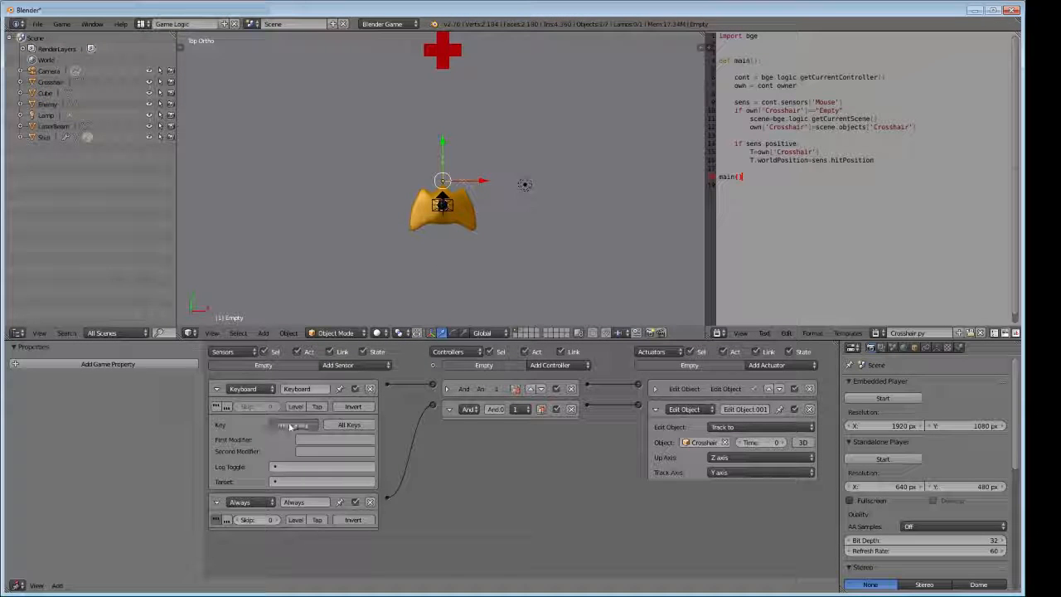
pyautogui.click(371, 389)
pyautogui.click(371, 364)
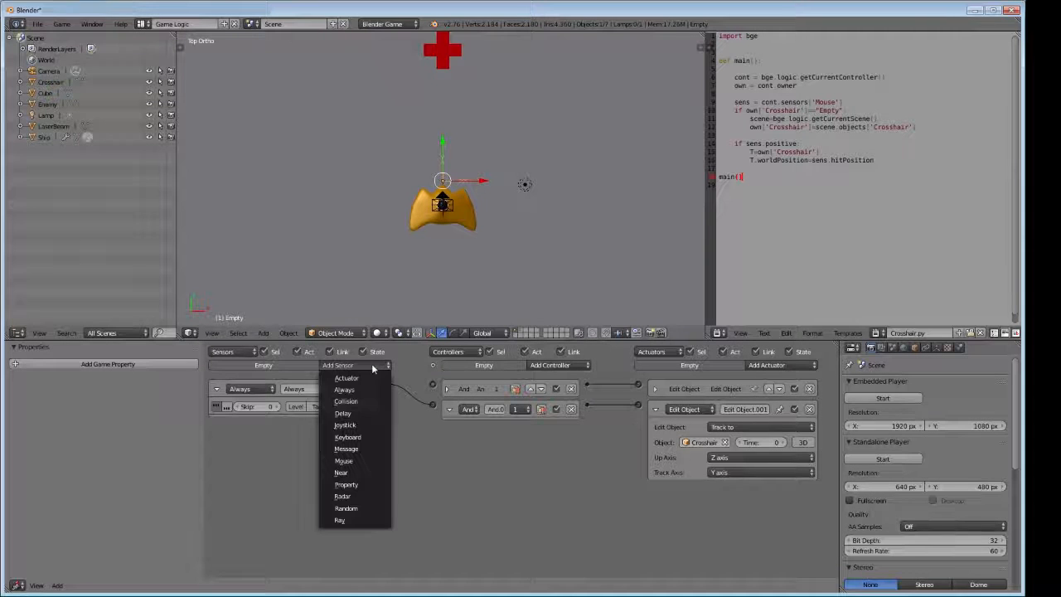
pyautogui.click(358, 461)
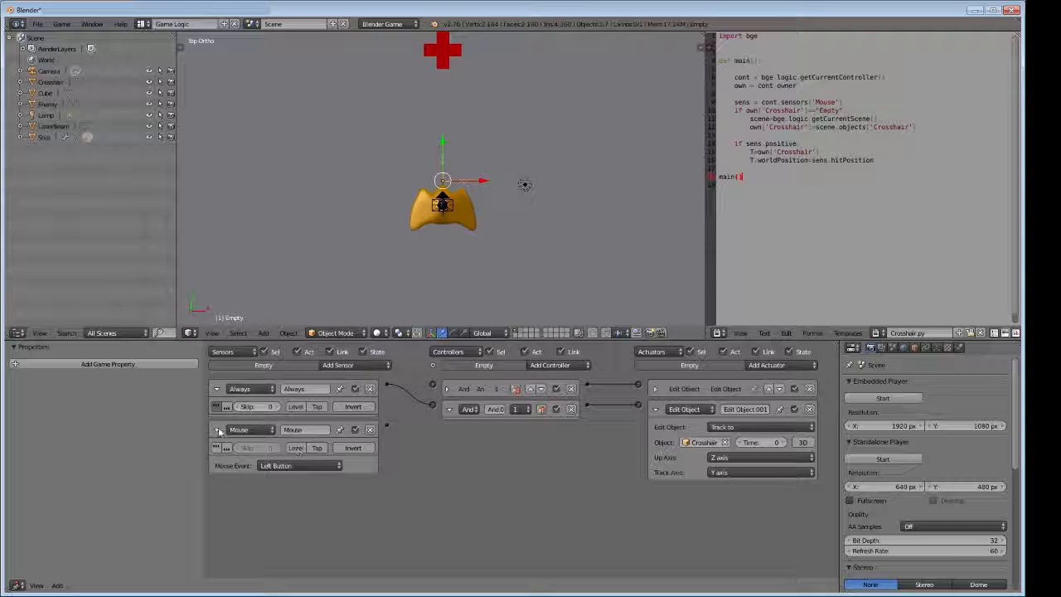
pyautogui.click(218, 431)
pyautogui.click(329, 429)
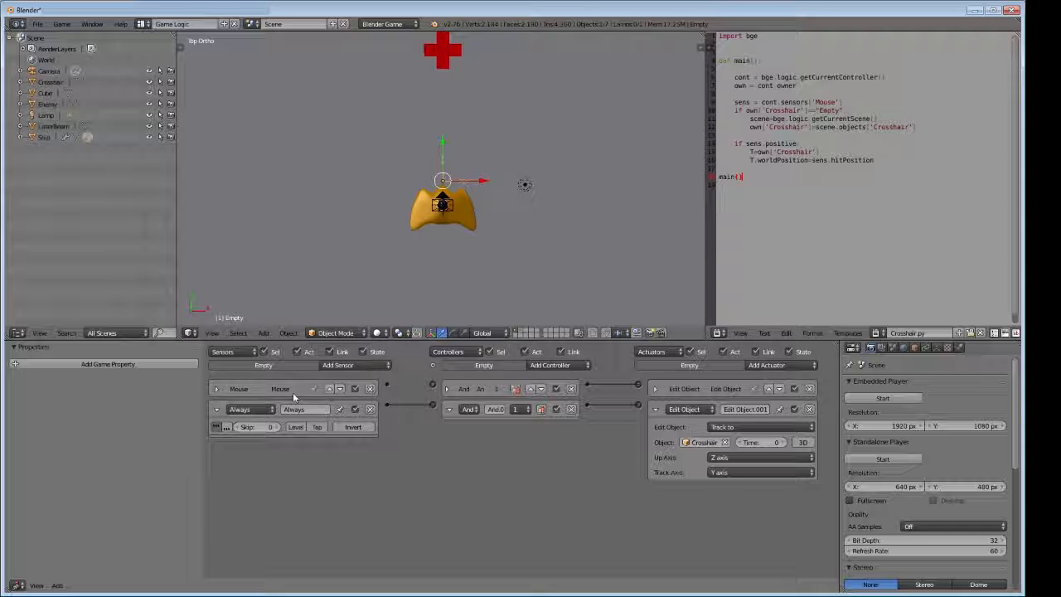
# Link the Mouse sensor to the Empty's first And controller and give it true level triggering, a skip of 8 and Tap
pyautogui.click(217, 389)
pyautogui.moveTo(386, 385); pyautogui.dragTo(433, 387)
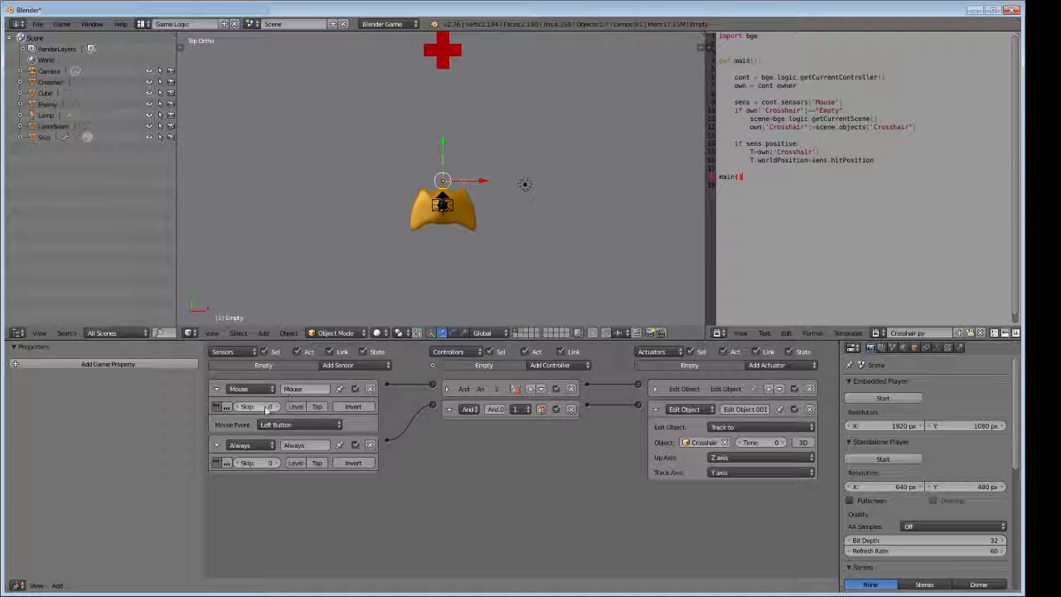
pyautogui.click(268, 409)
pyautogui.write('8')
pyautogui.press('Return')
pyautogui.click(318, 406)
# Test firing lasers toward the crosshair while steering the ship in the standalone player, and exit the run
pyautogui.click(883, 459)
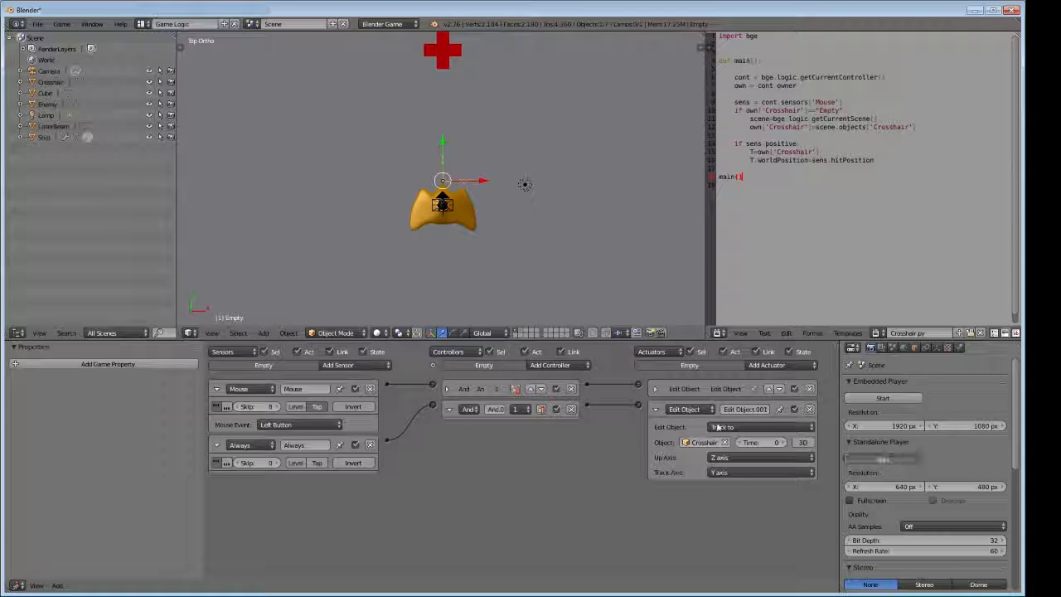
pyautogui.press('s')
pyautogui.press('a')
pyautogui.click(241, 175)
pyautogui.click(226, 172)
pyautogui.press('d')
pyautogui.click(217, 170)
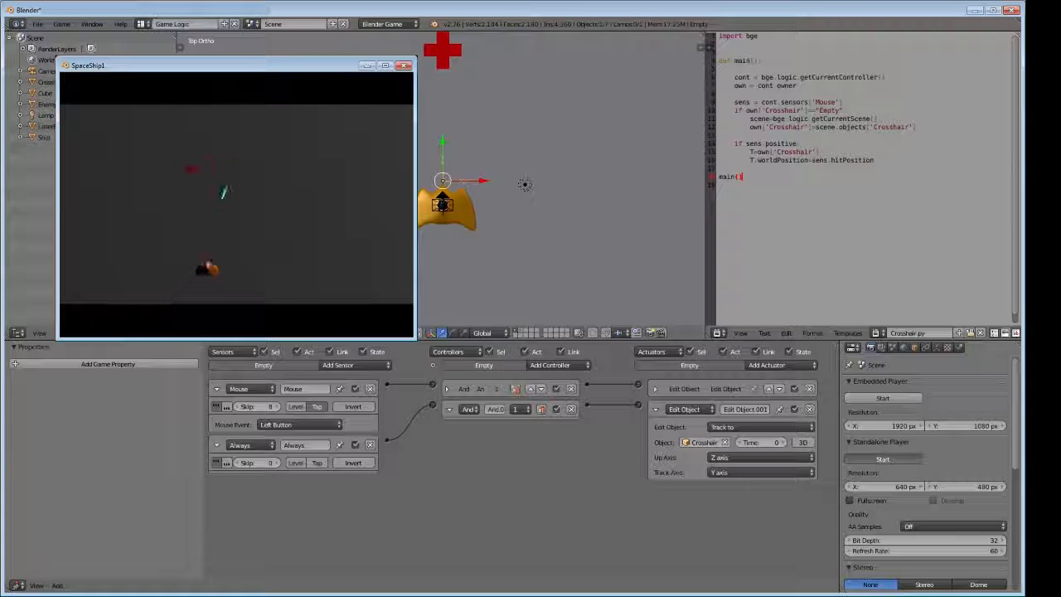
pyautogui.click(192, 171)
pyautogui.press('a')
pyautogui.click(278, 174)
pyautogui.press('w')
pyautogui.click(176, 176)
pyautogui.press('s')
pyautogui.press('d')
pyautogui.click(298, 178)
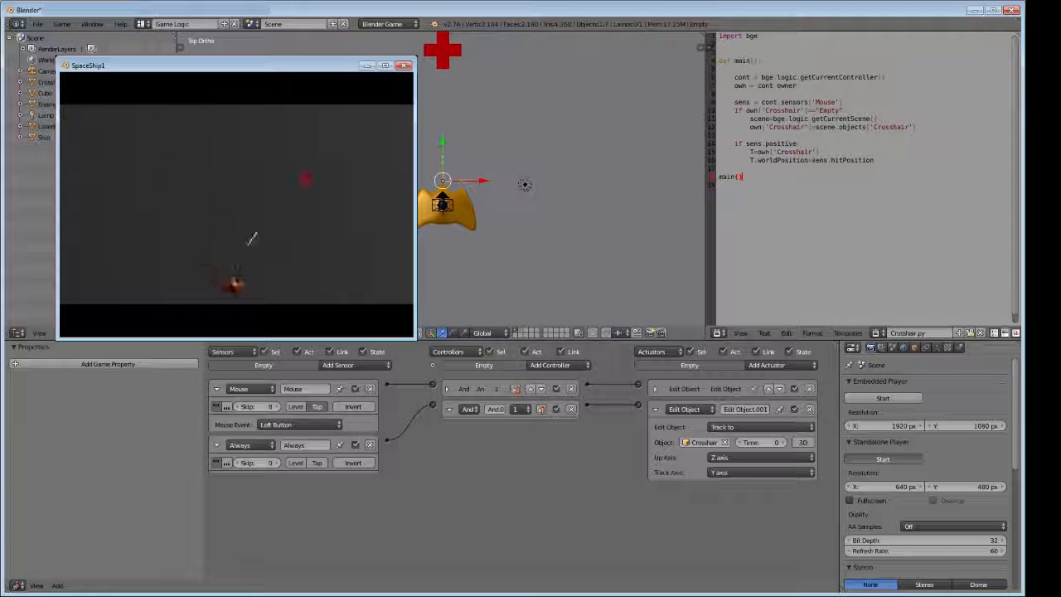
pyautogui.click(247, 175)
pyautogui.press('w')
pyautogui.press('a')
pyautogui.click(147, 199)
pyautogui.press('s')
pyautogui.click(248, 168)
pyautogui.press('d')
pyautogui.press('w')
pyautogui.click(318, 166)
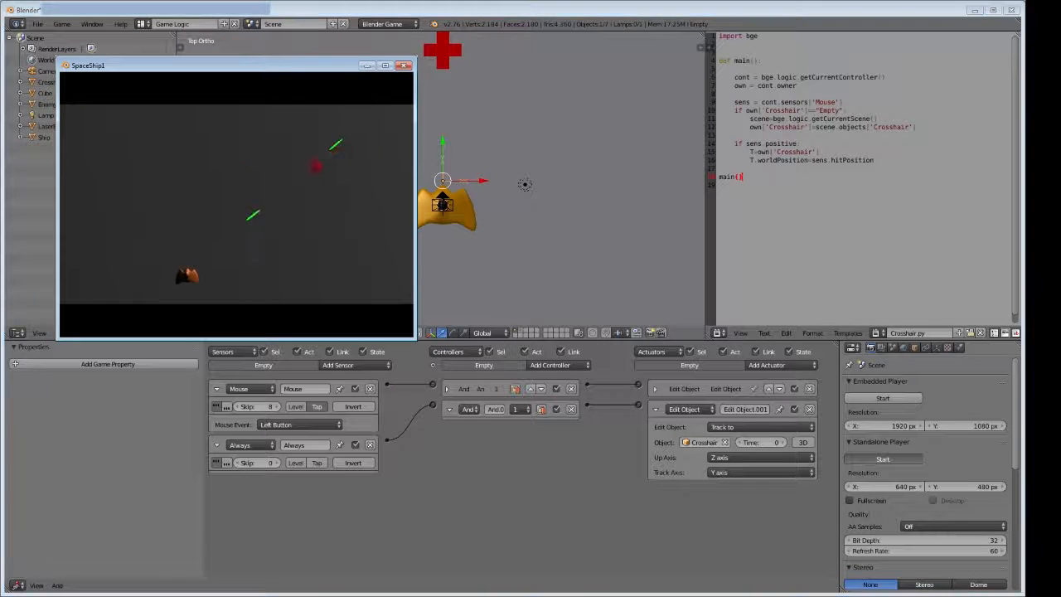
pyautogui.press('s')
pyautogui.click(289, 165)
pyautogui.press('a')
pyautogui.click(171, 171)
pyautogui.press('w')
pyautogui.click(141, 171)
pyautogui.press('d')
pyautogui.click(95, 168)
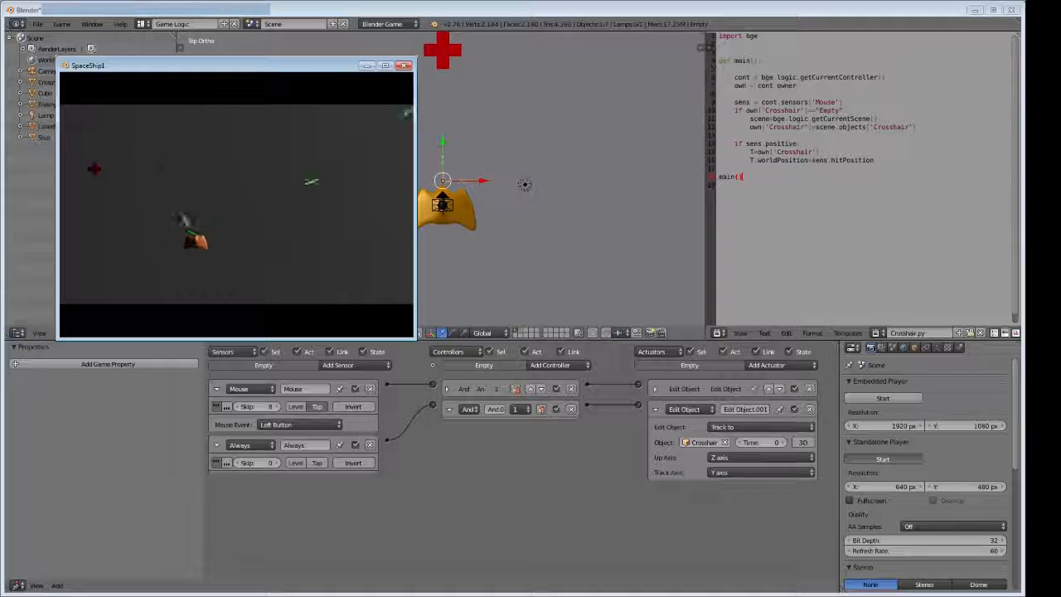
pyautogui.press('w')
pyautogui.press('a')
pyautogui.click(243, 176)
pyautogui.press('s')
pyautogui.press('d')
pyautogui.click(277, 177)
pyautogui.click(142, 177)
pyautogui.click(251, 180)
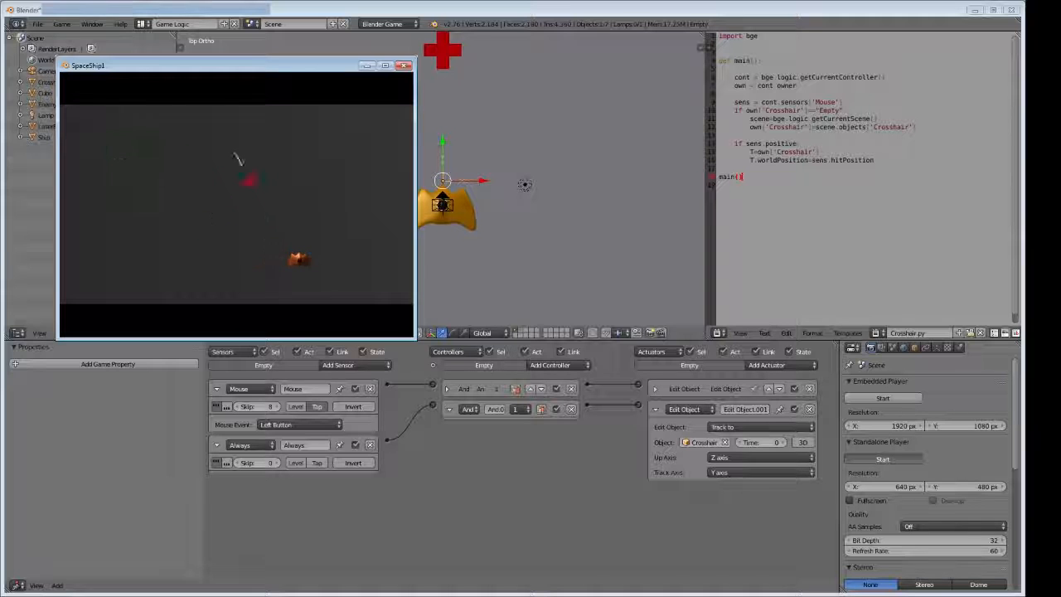
pyautogui.press('a')
pyautogui.click(239, 182)
pyautogui.press('a')
pyautogui.press('w')
pyautogui.click(214, 183)
pyautogui.click(301, 183)
pyautogui.press('s')
pyautogui.press('d')
pyautogui.click(221, 177)
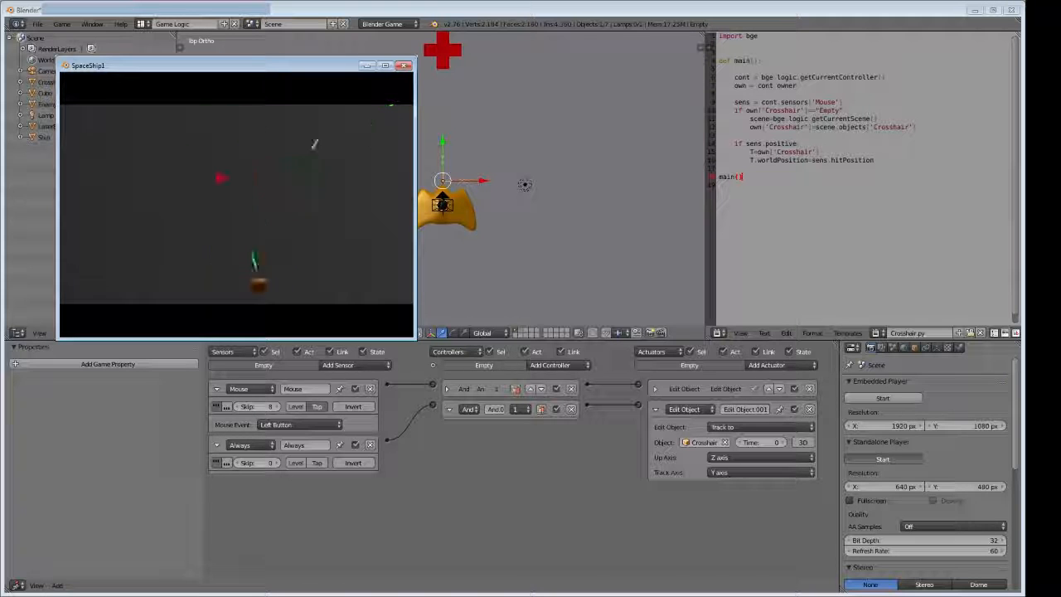
pyautogui.press('w')
pyautogui.click(168, 184)
pyautogui.press('a')
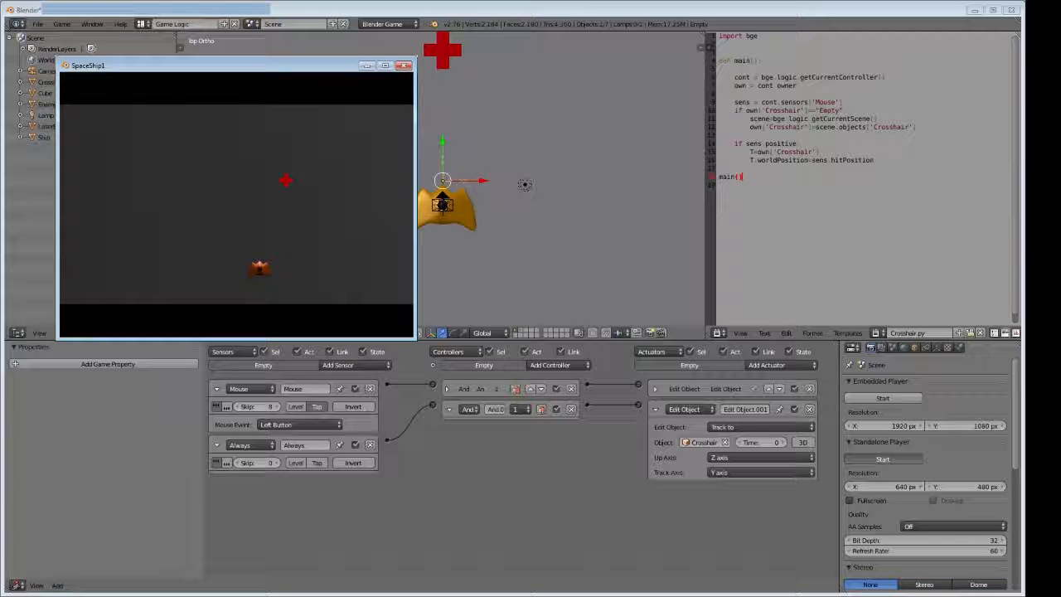
pyautogui.press('a')
pyautogui.press('d')
pyautogui.click(224, 191)
pyautogui.click(189, 189)
pyautogui.press('d')
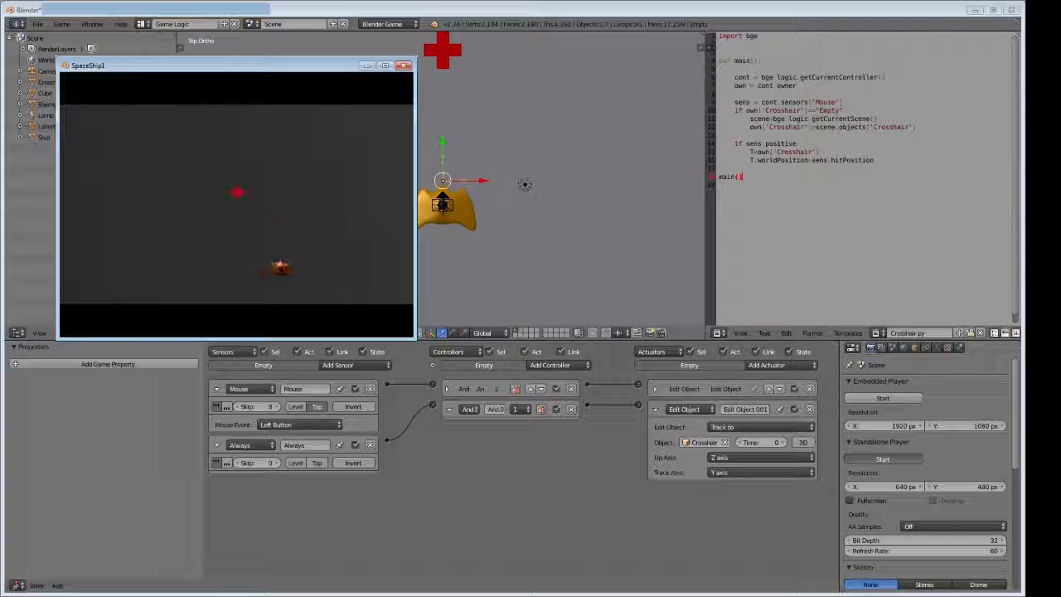
pyautogui.press('a')
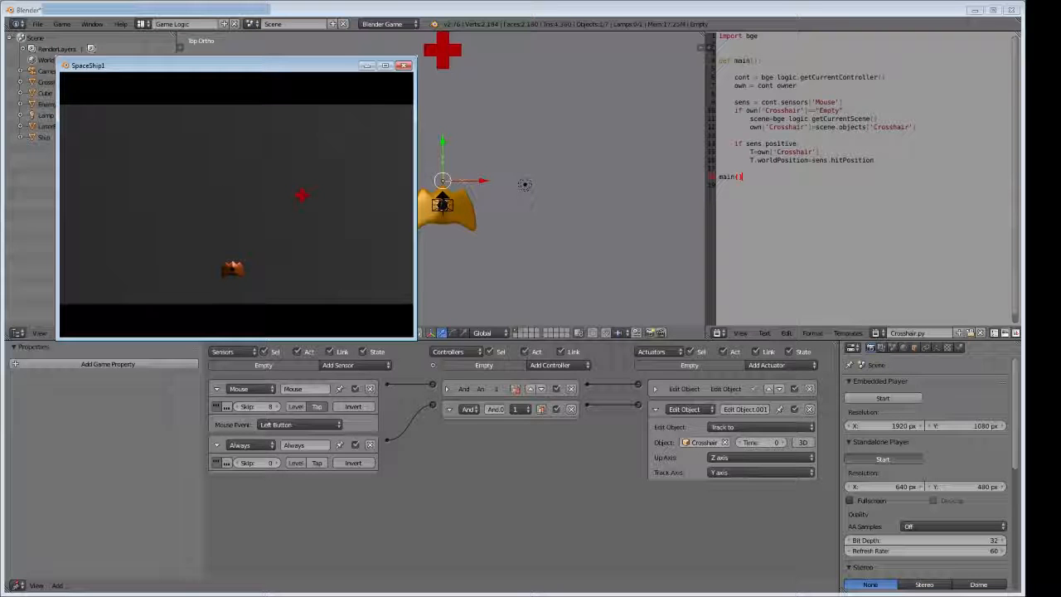
pyautogui.click(218, 164)
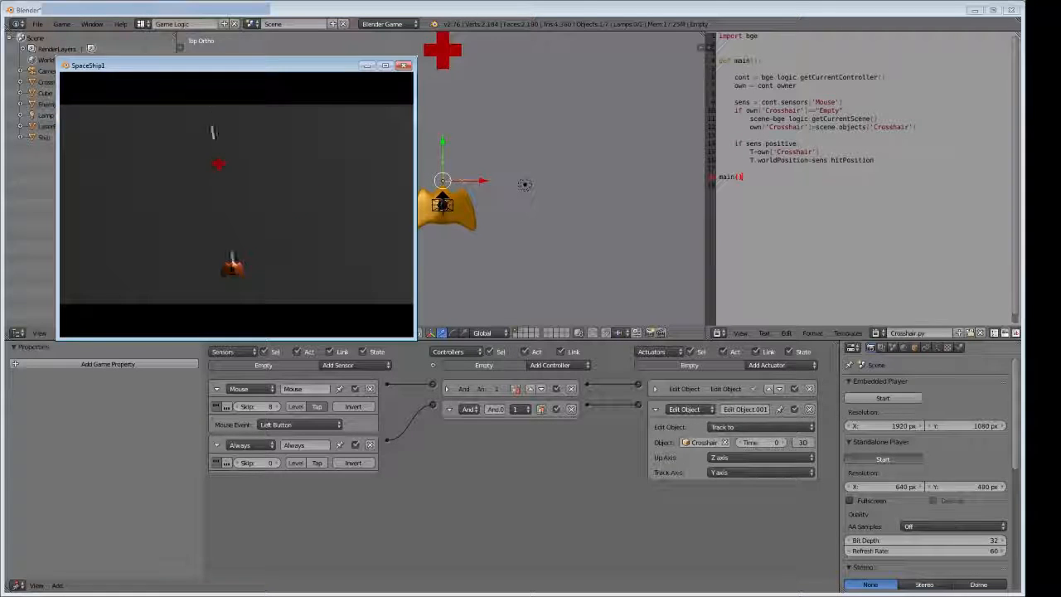
pyautogui.click(363, 181)
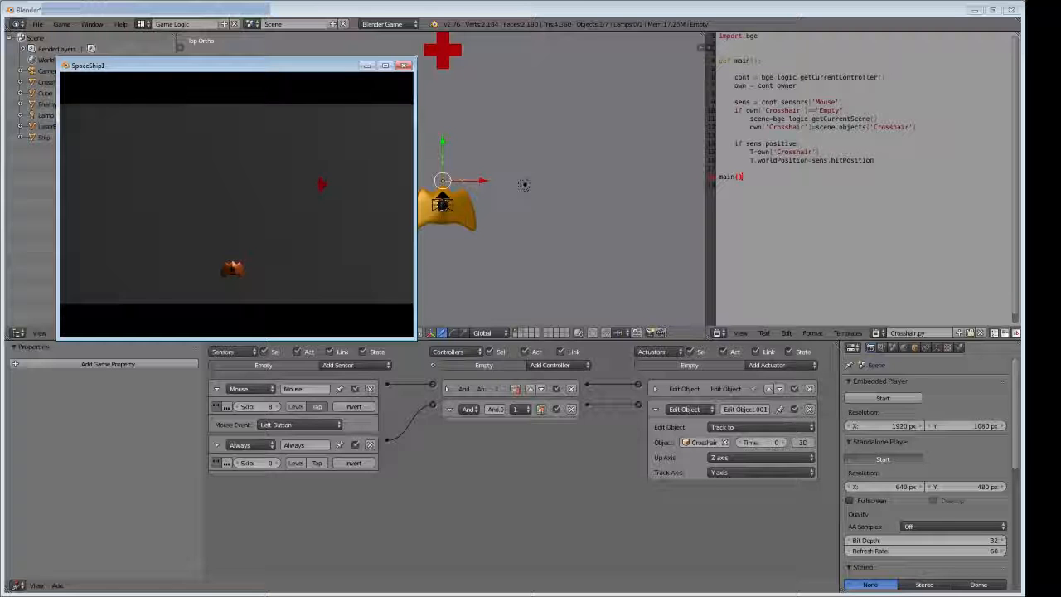
pyautogui.press('Escape')
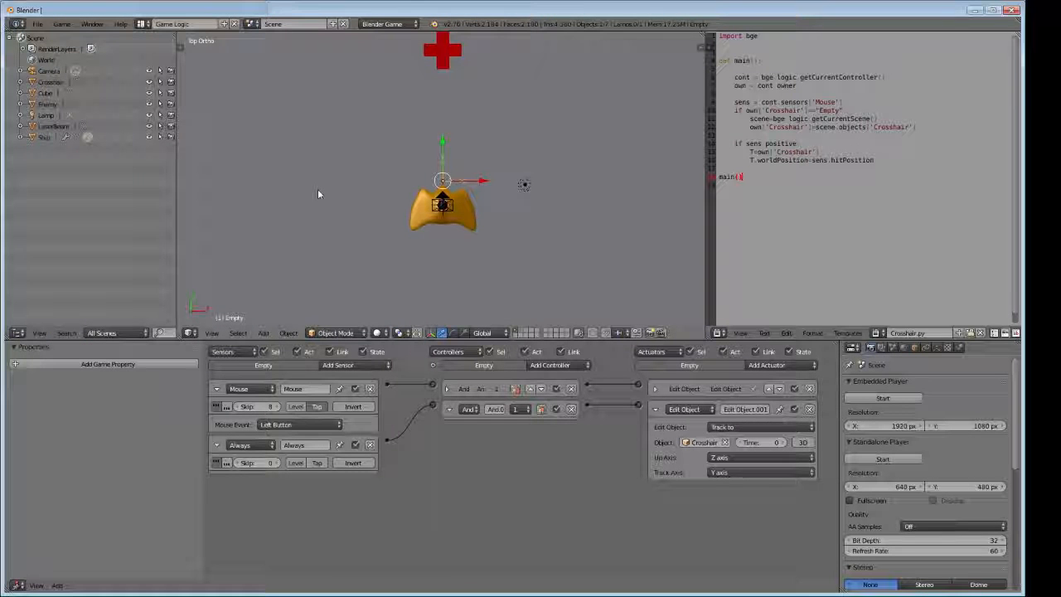